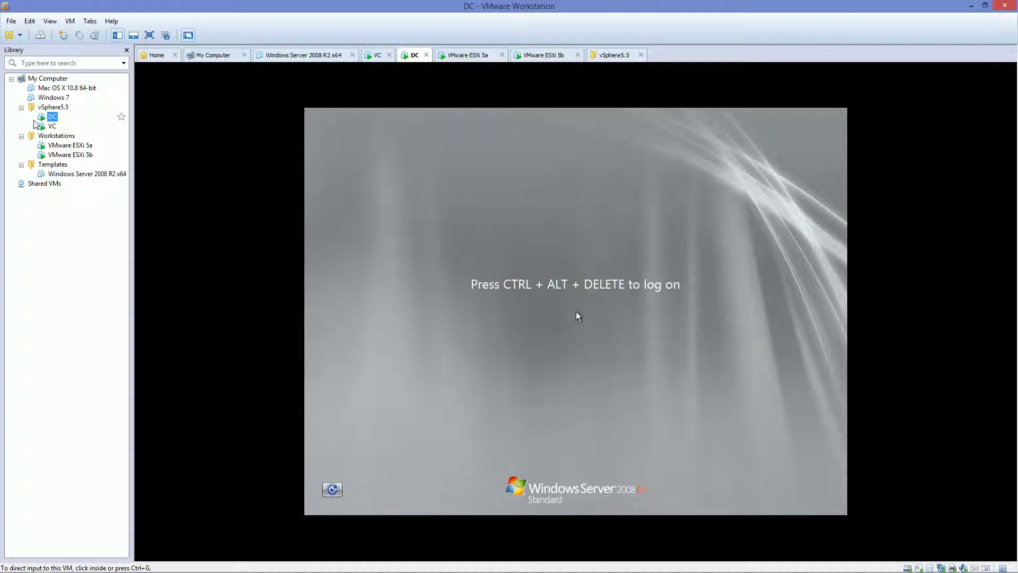
# Step: Select the VC machine under vSphere5.5 to show its Windows logon console
pyautogui.click(51, 126)
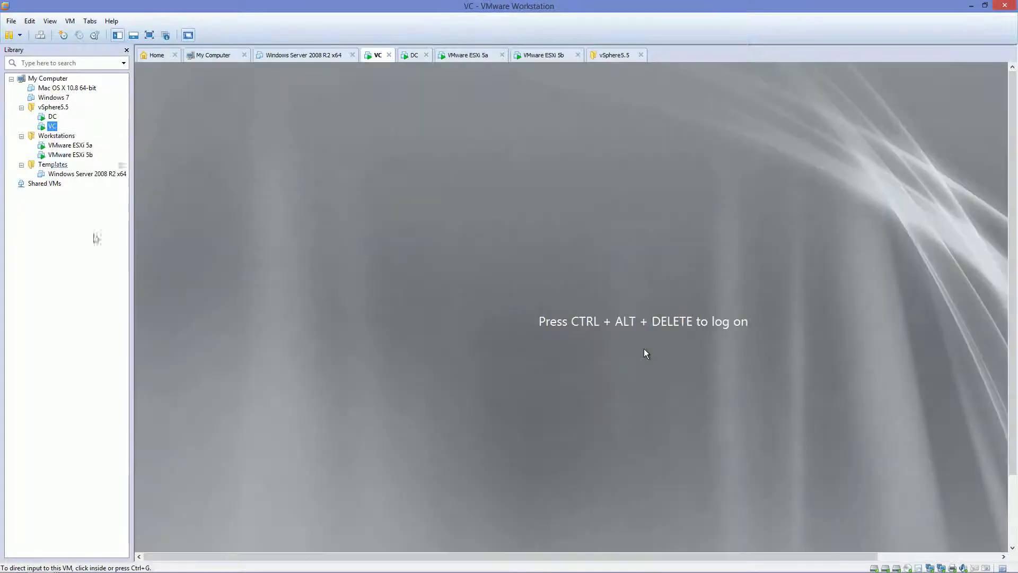
# Step: Switch VC to full screen and log on as administrator with the account password
pyautogui.click(149, 35)
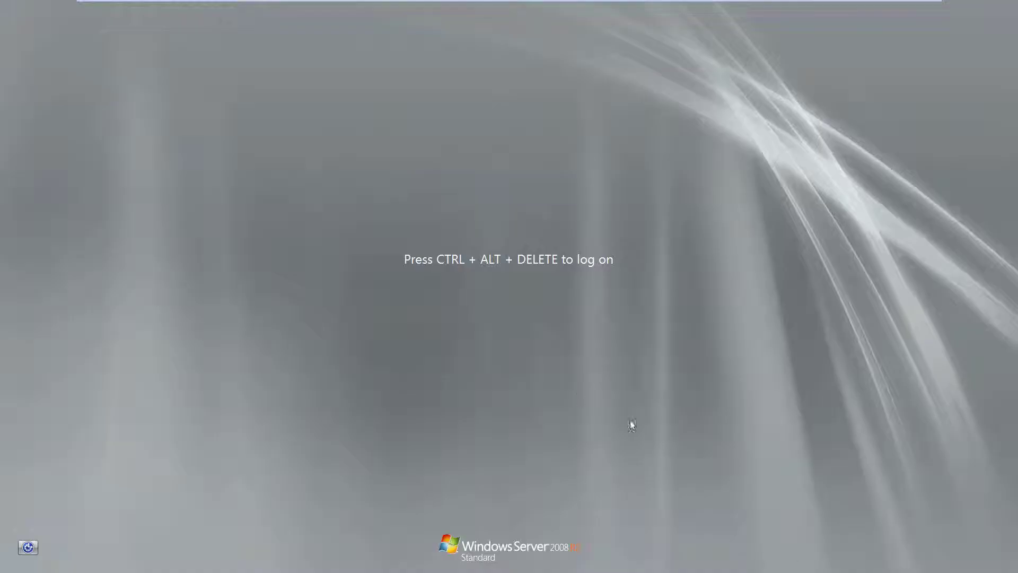
pyautogui.press('ctrl+alt+Insert')
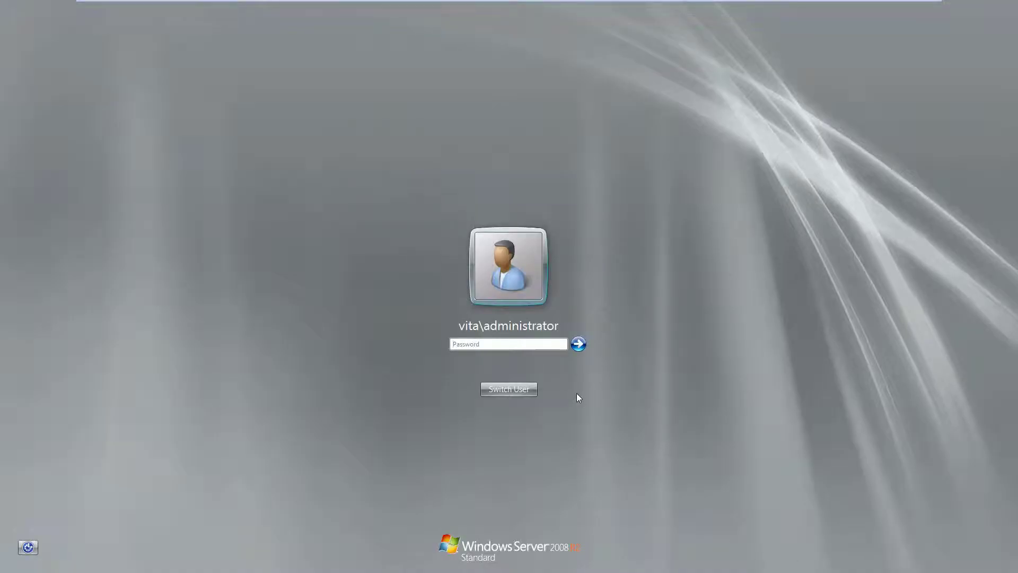
pyautogui.write('*********')
pyautogui.press('Return')
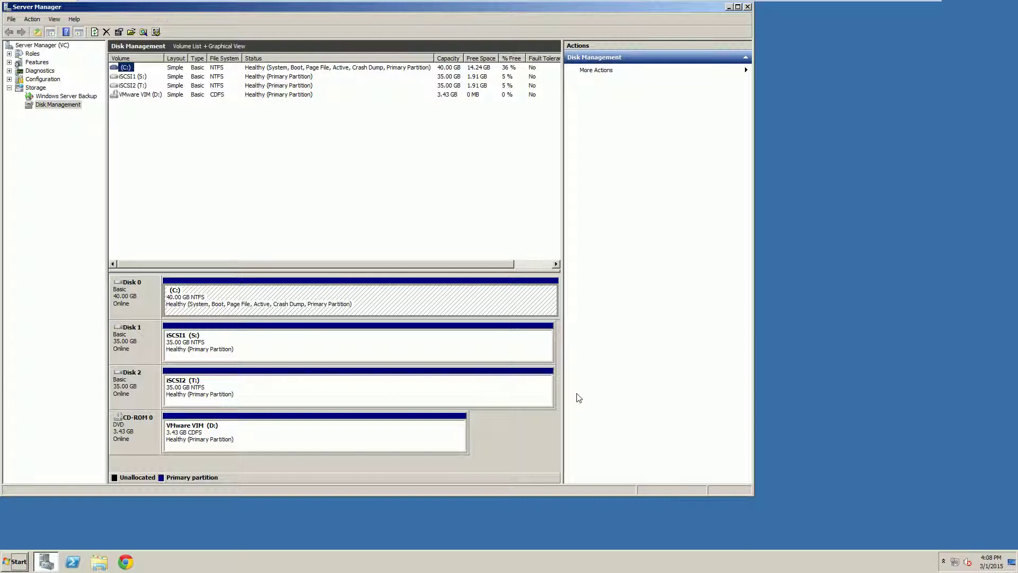
# Step: Inspect the iSCSI1 (S:) and VMware VIM (D:) volumes, then close Server Manager
pyautogui.click(132, 76)
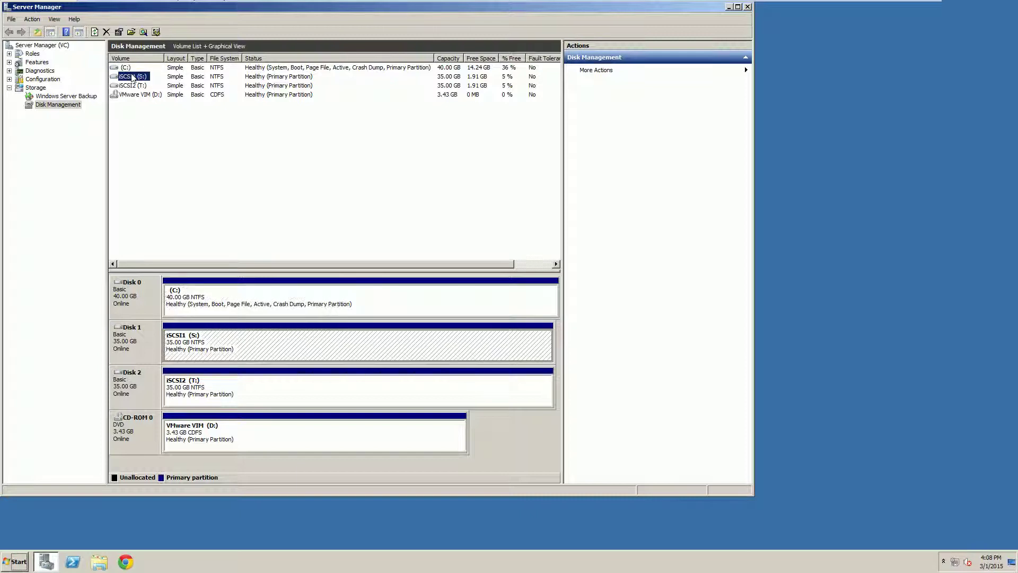
pyautogui.click(133, 94)
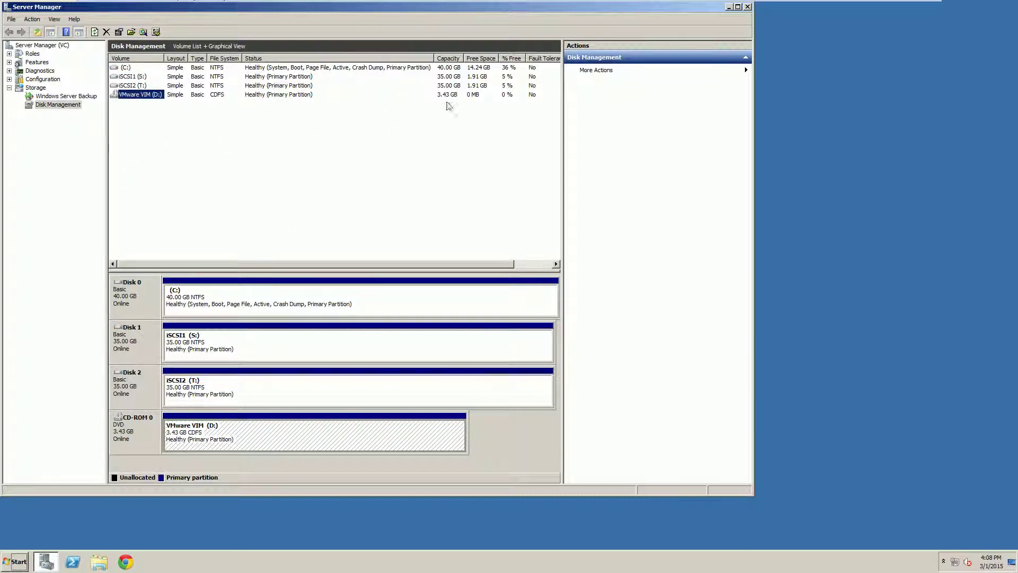
pyautogui.click(471, 88)
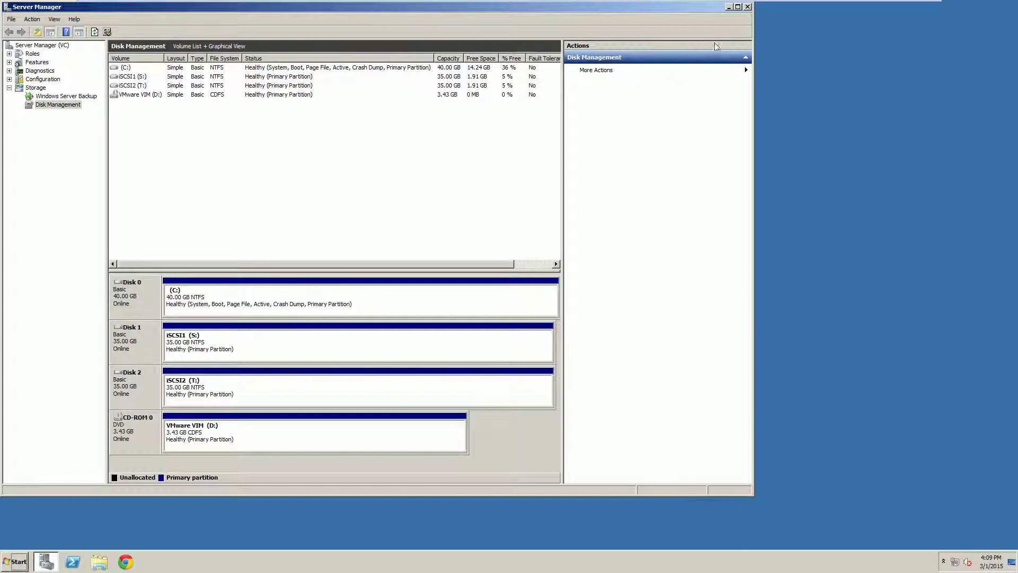
pyautogui.click(747, 7)
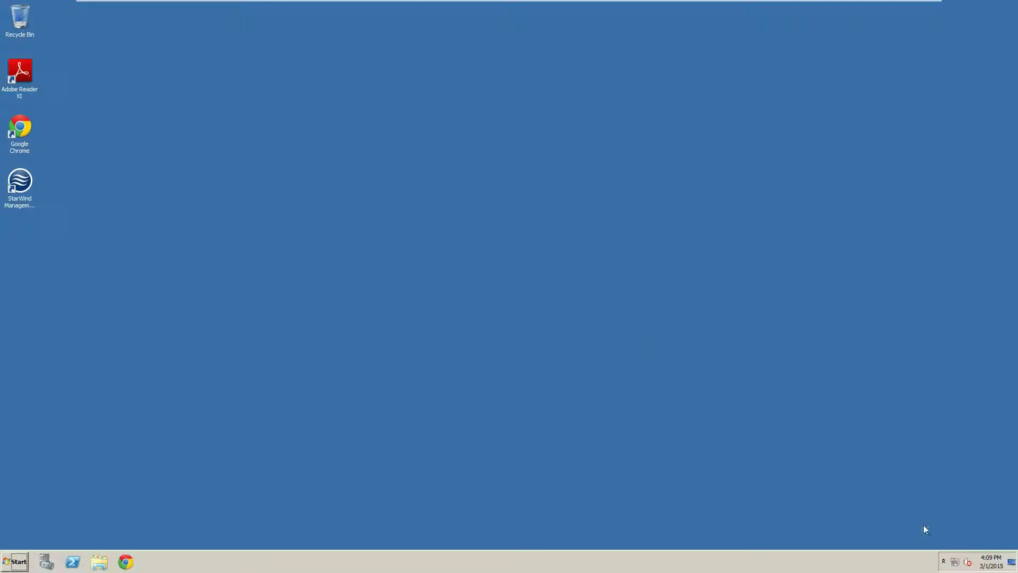
pyautogui.click(943, 561)
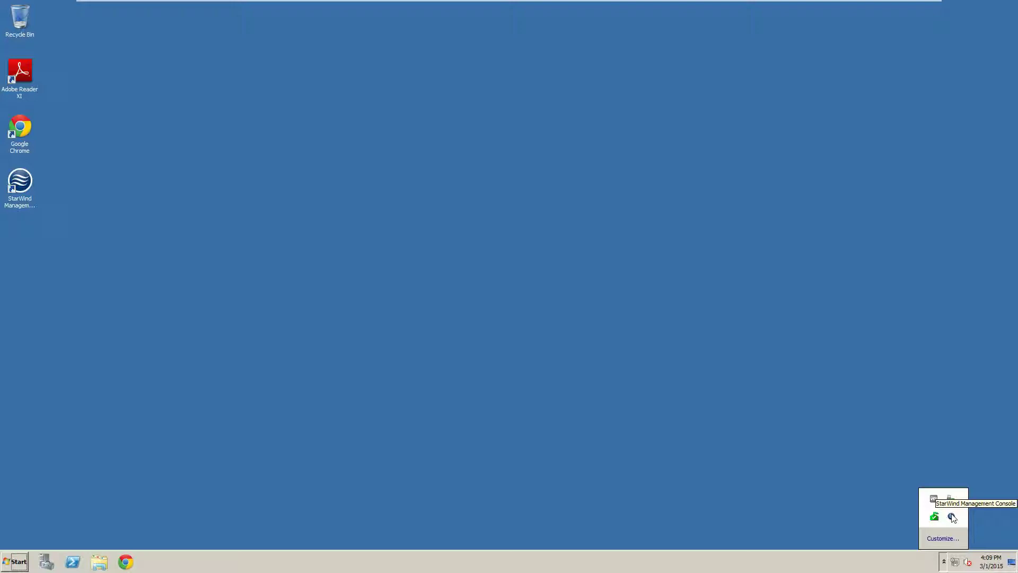
# Step: Launch StarWind Management Console and connect to the VC.VITA.LOCAL server
pyautogui.doubleClick(23, 186)
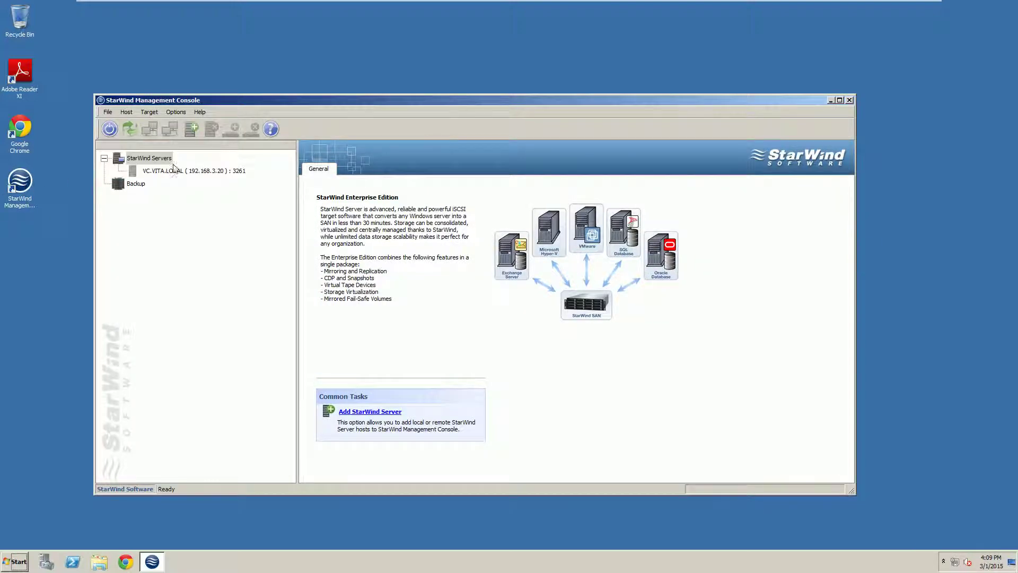
pyautogui.click(175, 170)
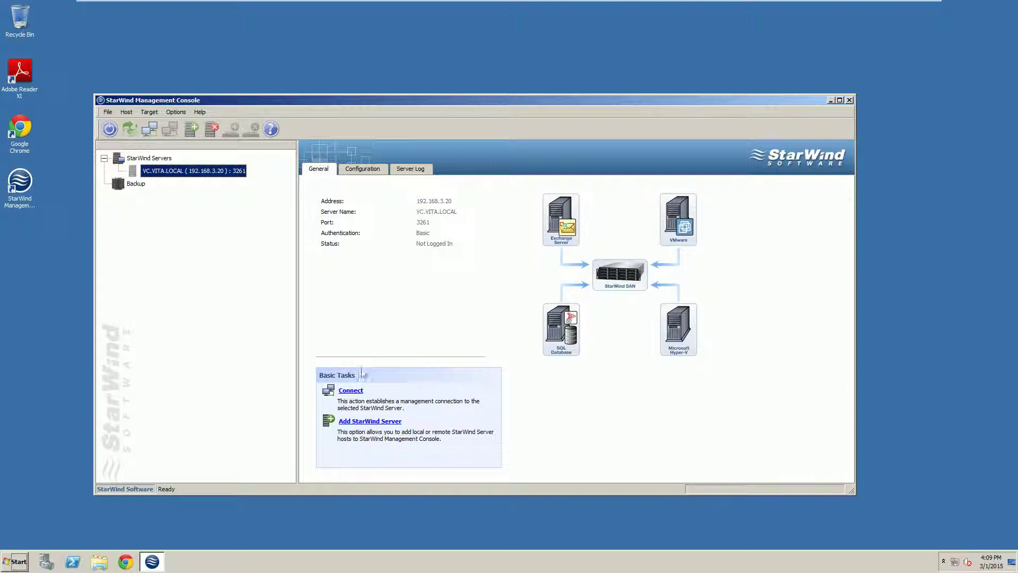
pyautogui.click(350, 390)
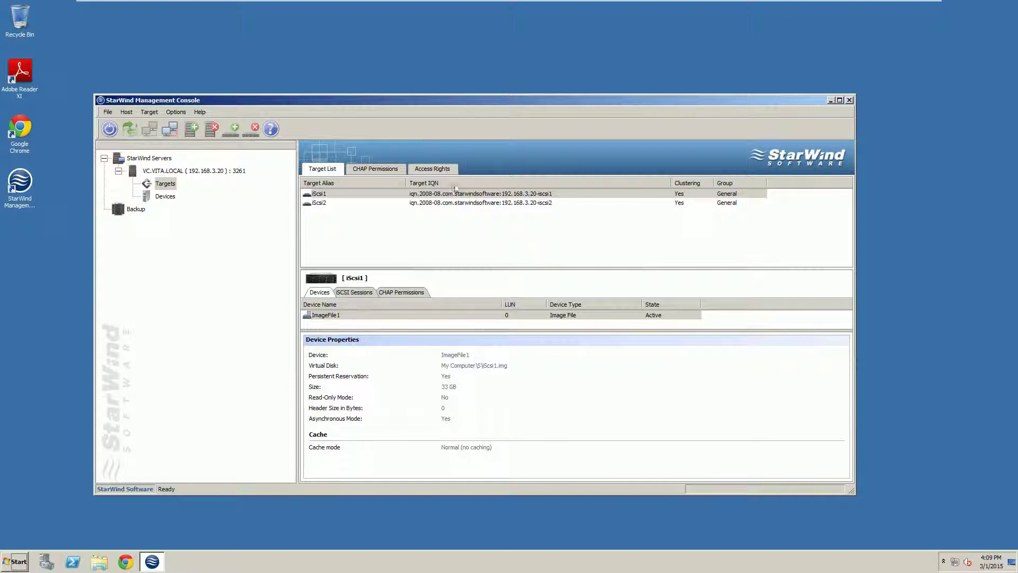
# Step: Review the iScsi1 and iScsi2 target device details, then close the console
pyautogui.click(335, 194)
pyautogui.click(319, 203)
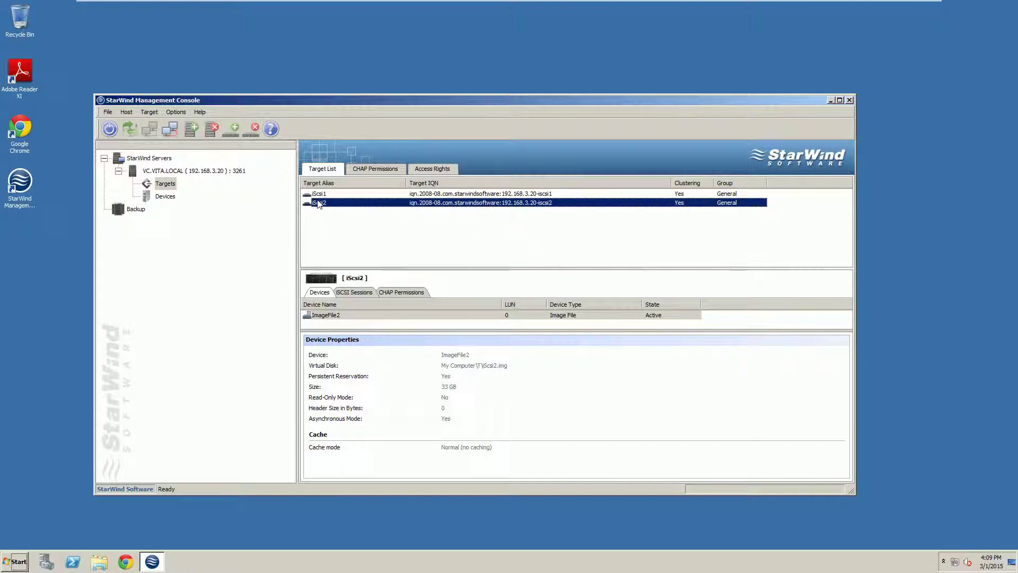
pyautogui.click(323, 194)
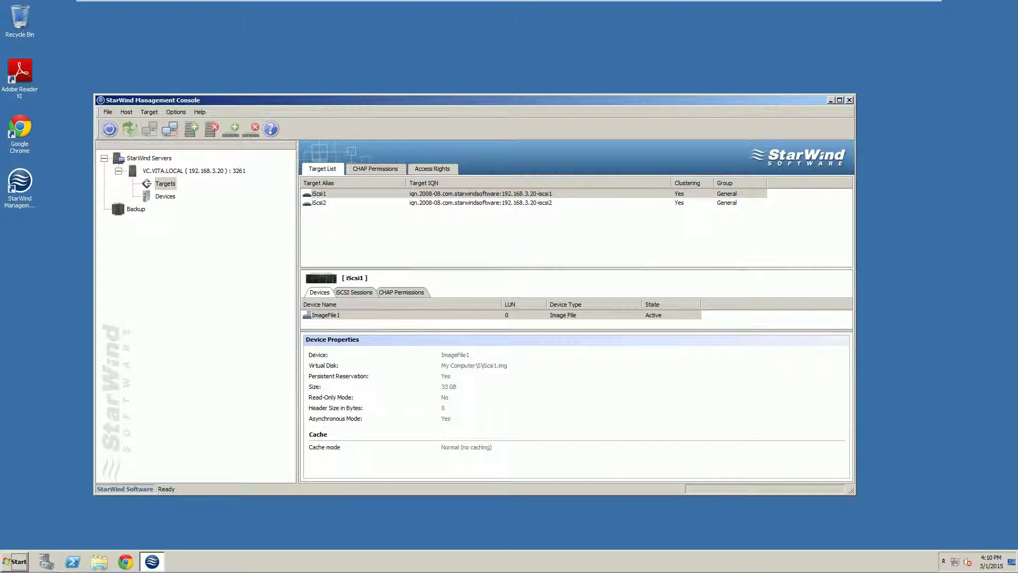
pyautogui.click(849, 100)
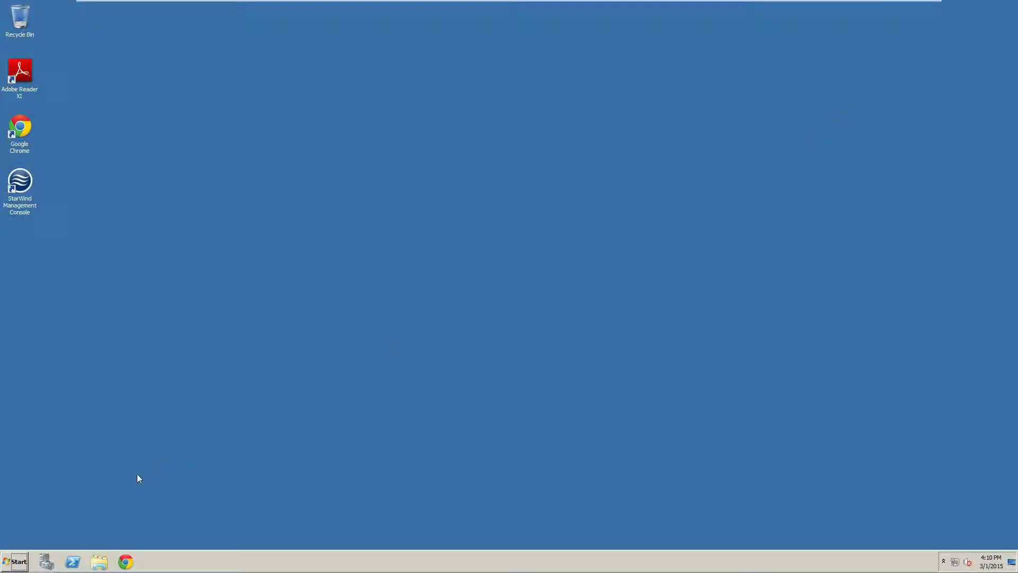
# Step: Send the VMware vSphere Web Client Start-menu entry to the desktop as a shortcut and launch it
pyautogui.click(14, 561)
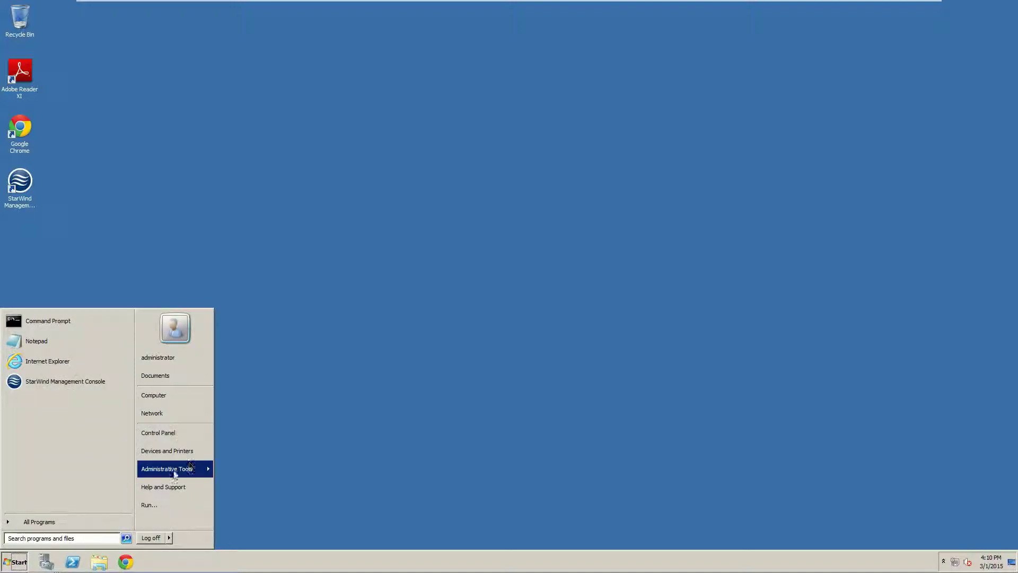
pyautogui.click(38, 522)
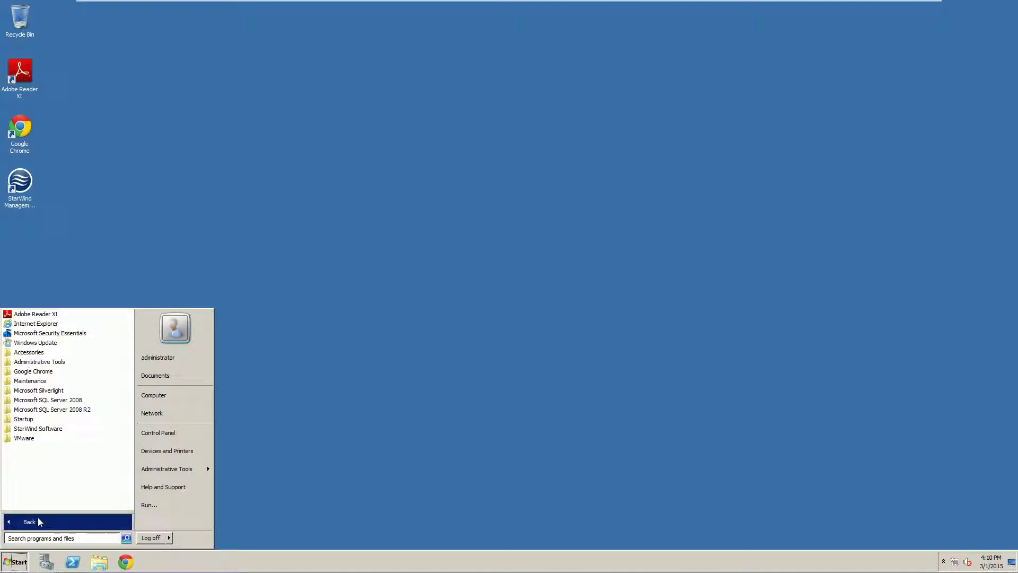
pyautogui.click(25, 440)
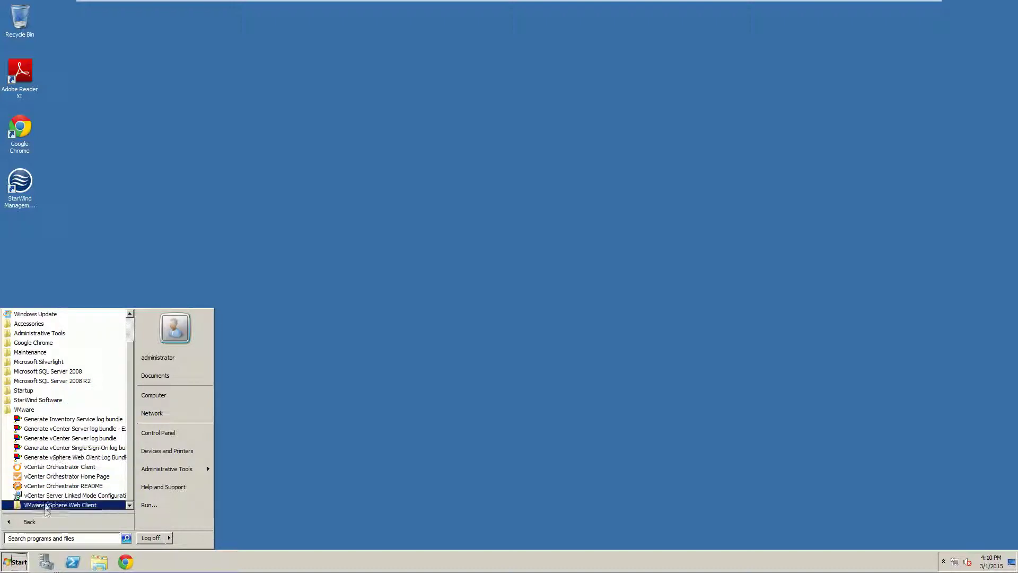
pyautogui.click(71, 507)
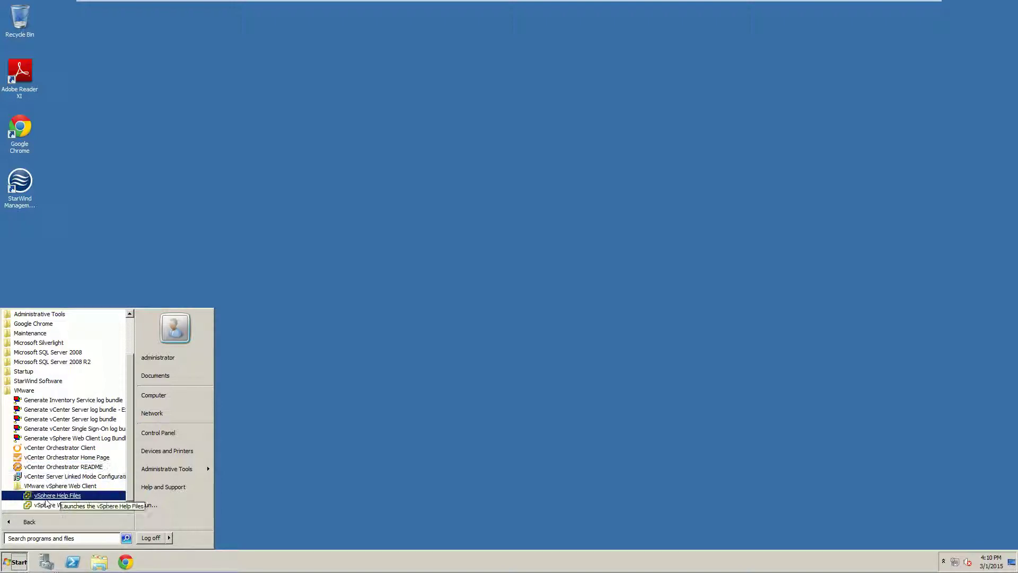
pyautogui.rightClick(56, 507)
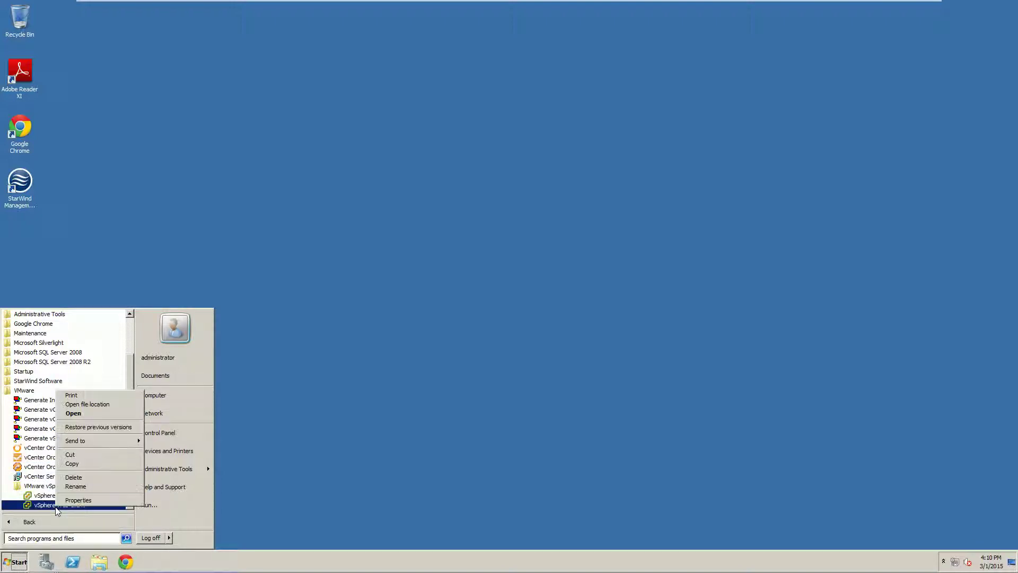
pyautogui.moveTo(98, 446)
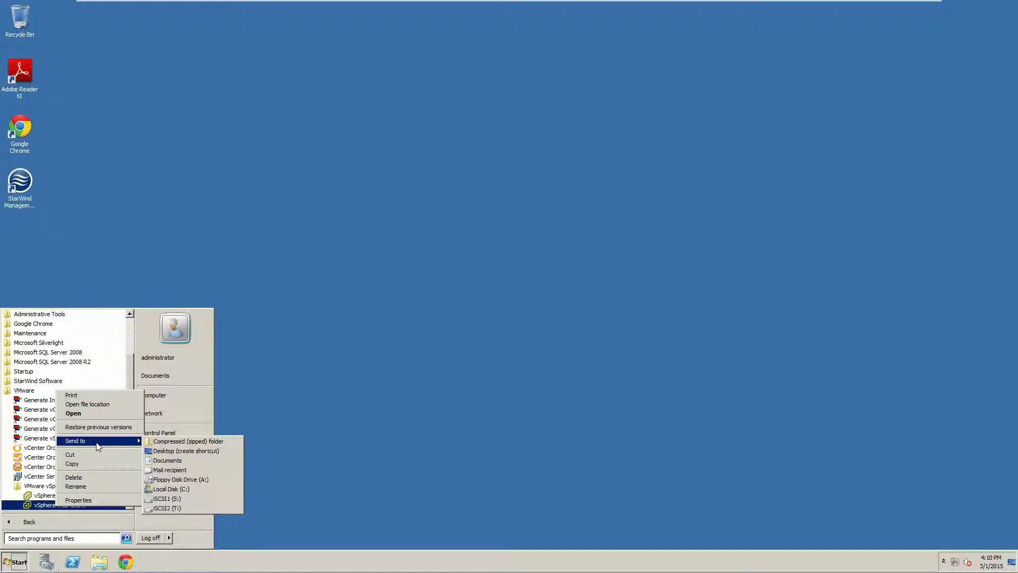
pyautogui.click(165, 452)
pyautogui.click(212, 210)
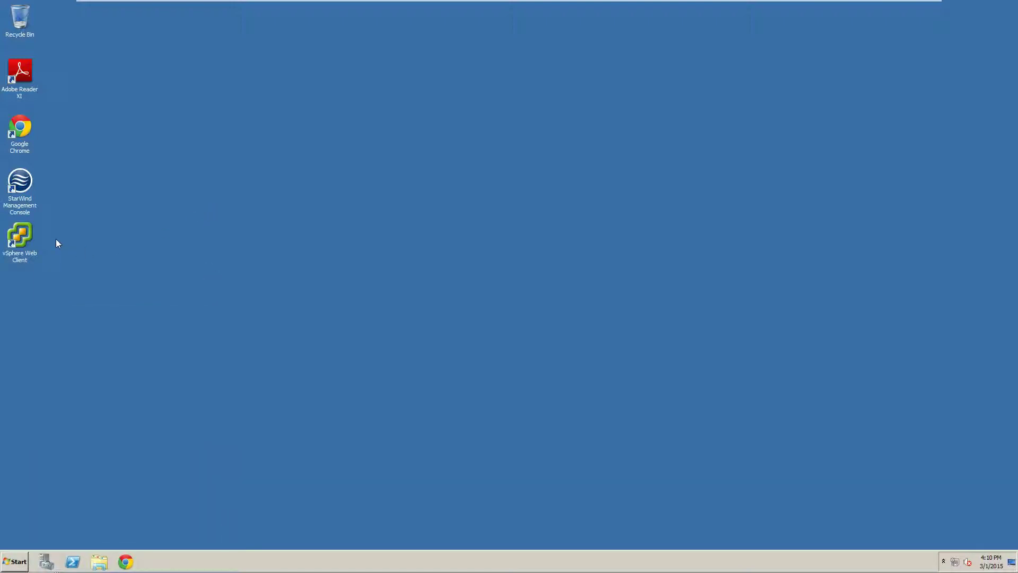
pyautogui.doubleClick(19, 238)
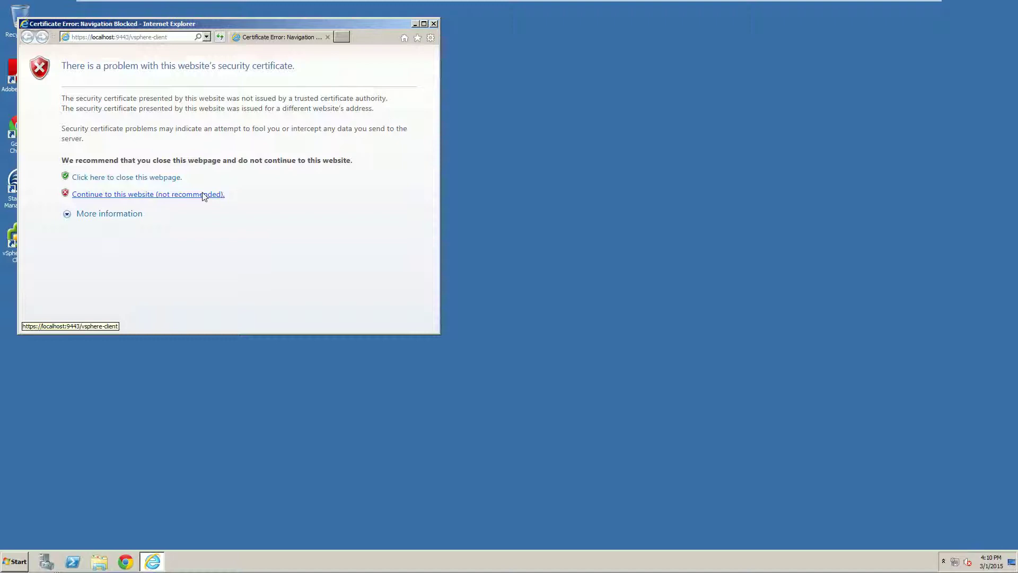
# Step: Expand and collapse the More information details on the certificate error page
pyautogui.click(69, 217)
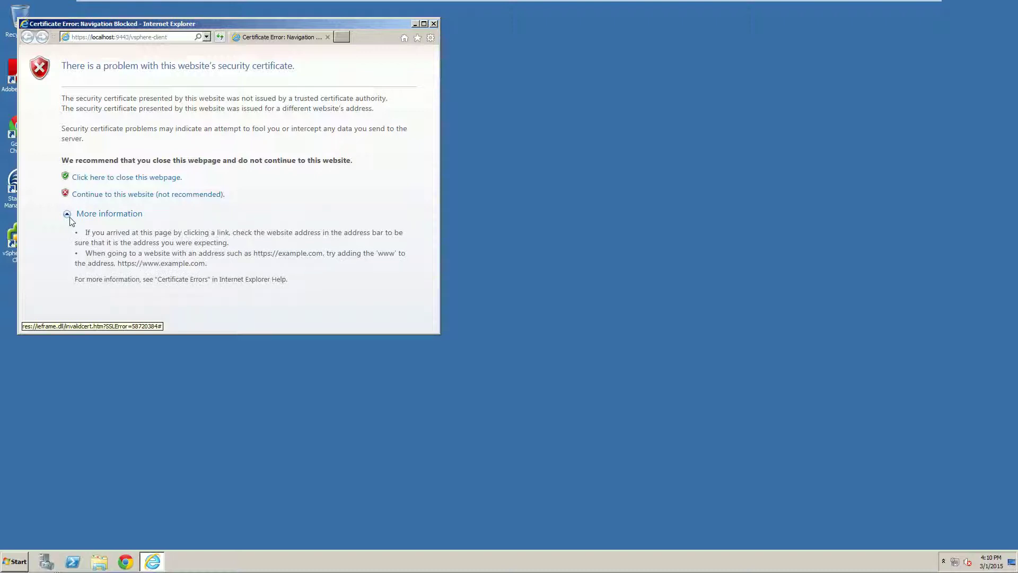
pyautogui.click(71, 218)
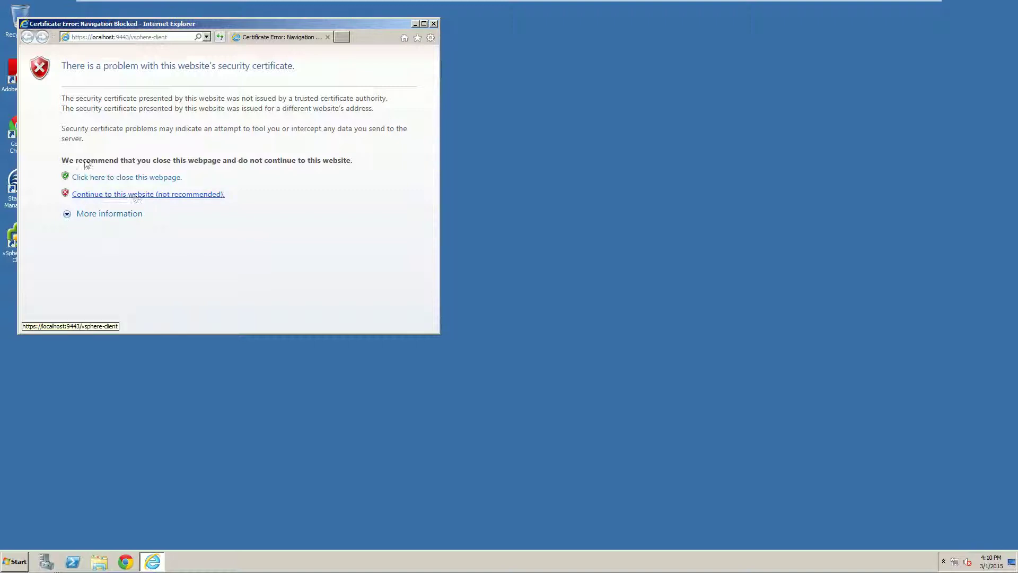
pyautogui.click(140, 38)
# Step: Replace localhost with 192.168.246.20 in the address and continue past the certificate warning
pyautogui.click(93, 38)
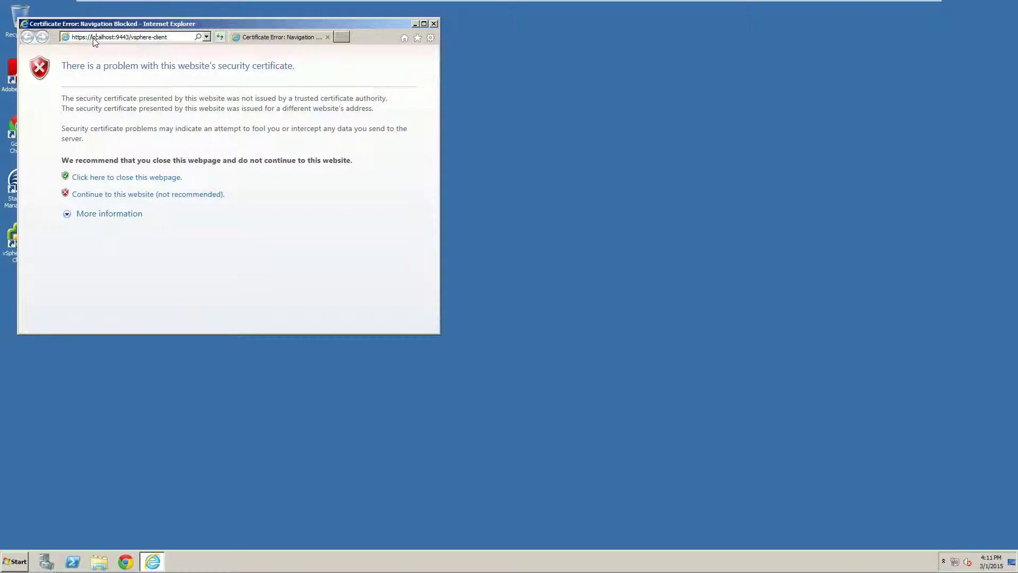
pyautogui.moveTo(92, 38); pyautogui.dragTo(115, 39)
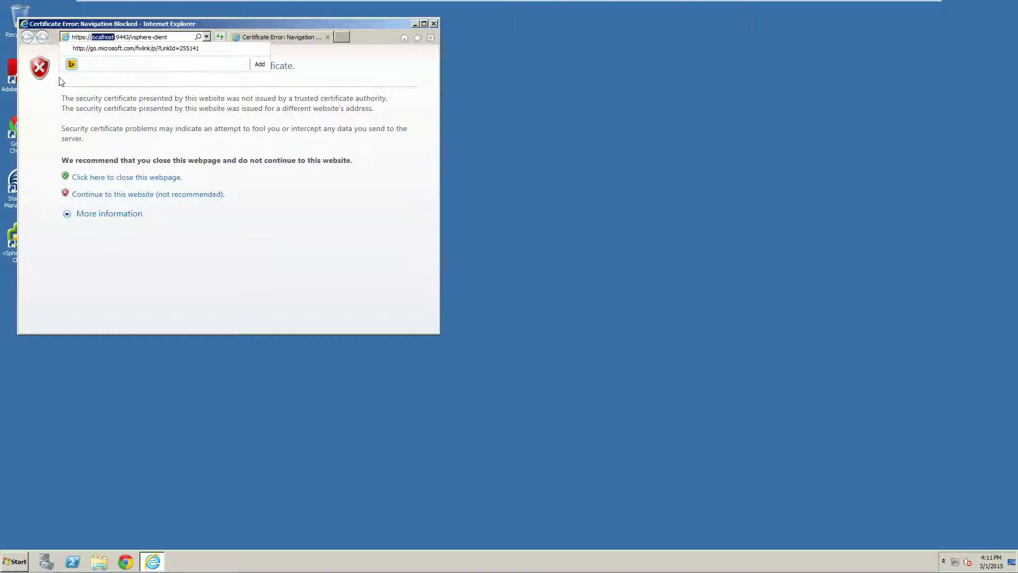
pyautogui.write('192.168.')
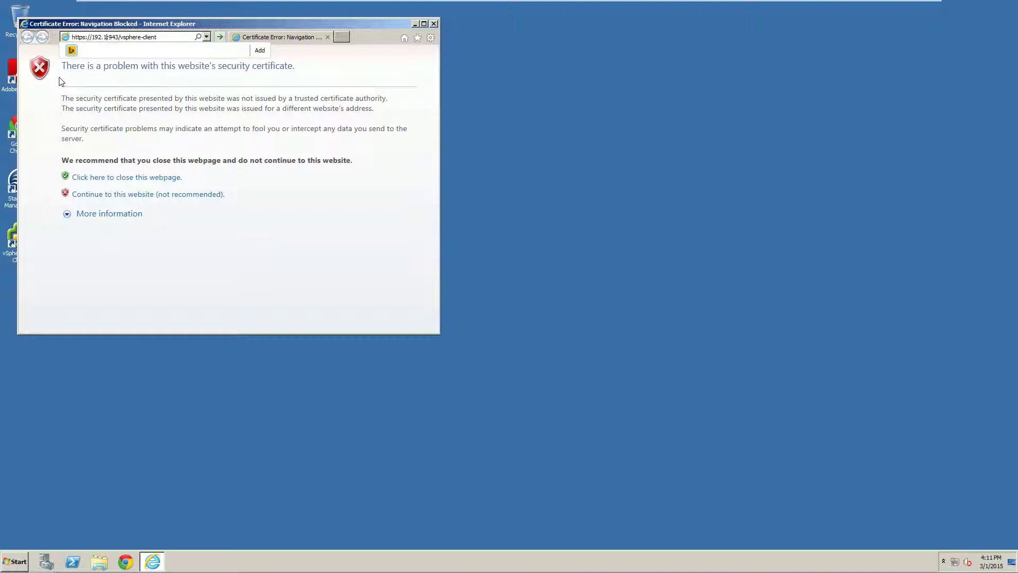
pyautogui.write('246.20')
pyautogui.press('Return')
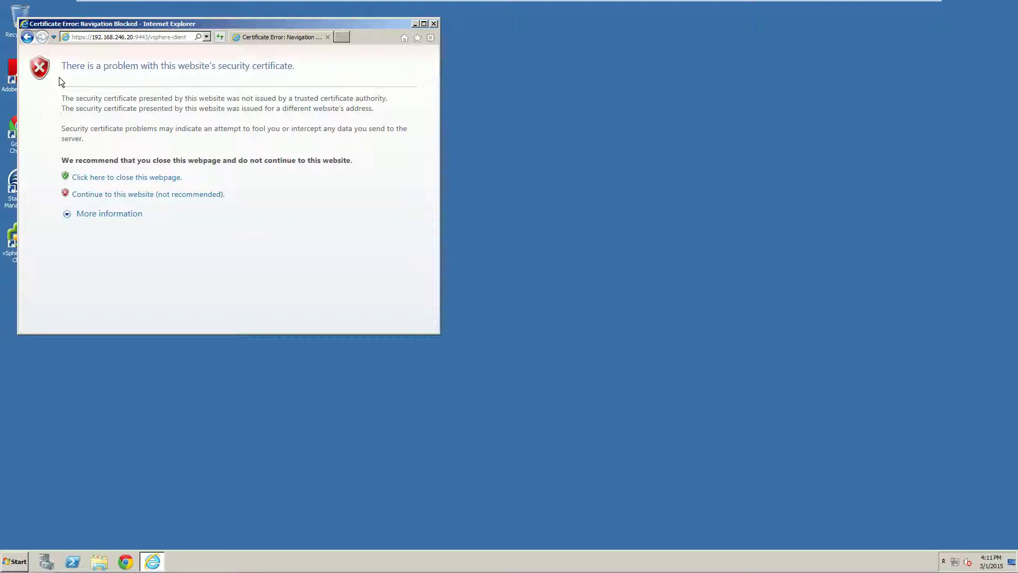
pyautogui.moveTo(107, 3)
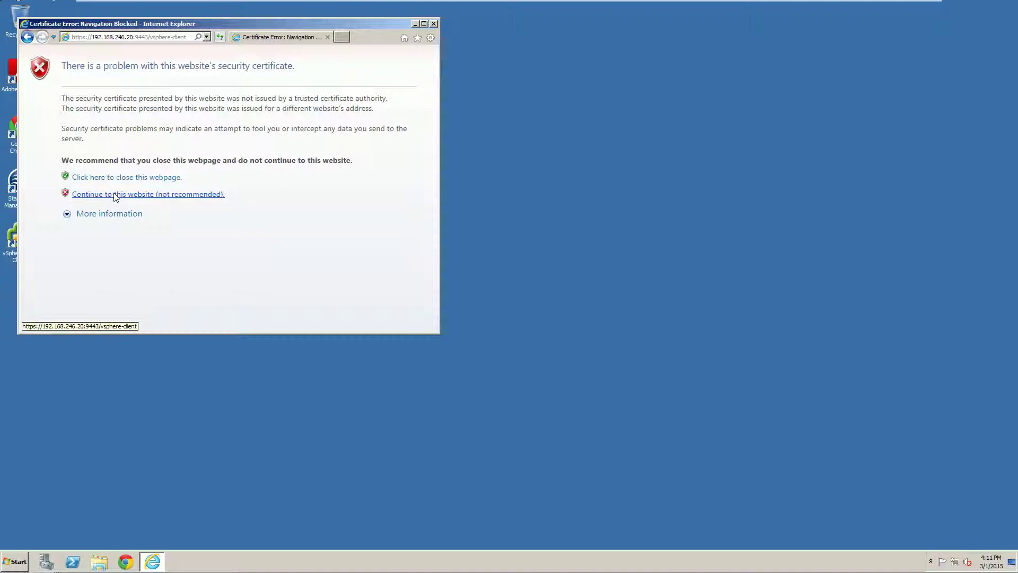
pyautogui.click(116, 195)
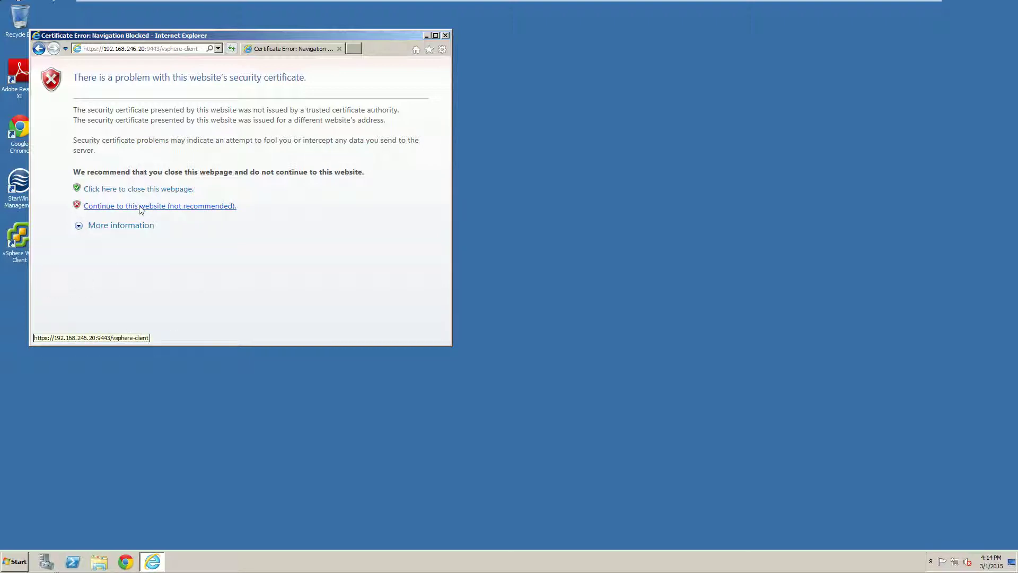
pyautogui.click(140, 207)
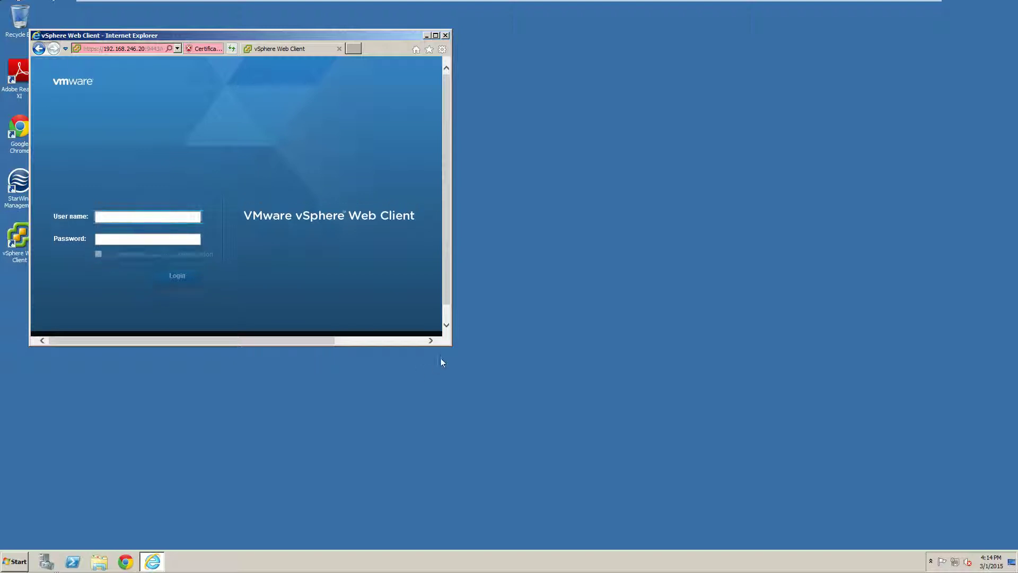
pyautogui.moveTo(451, 349); pyautogui.dragTo(653, 486)
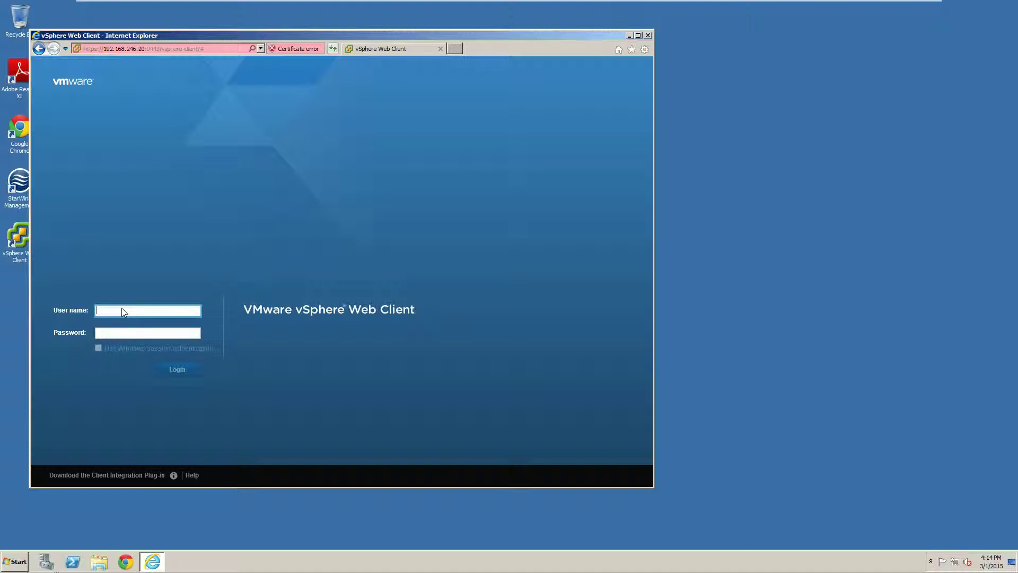
pyautogui.write('administrator@vsphere.local')
pyautogui.press('Tab')
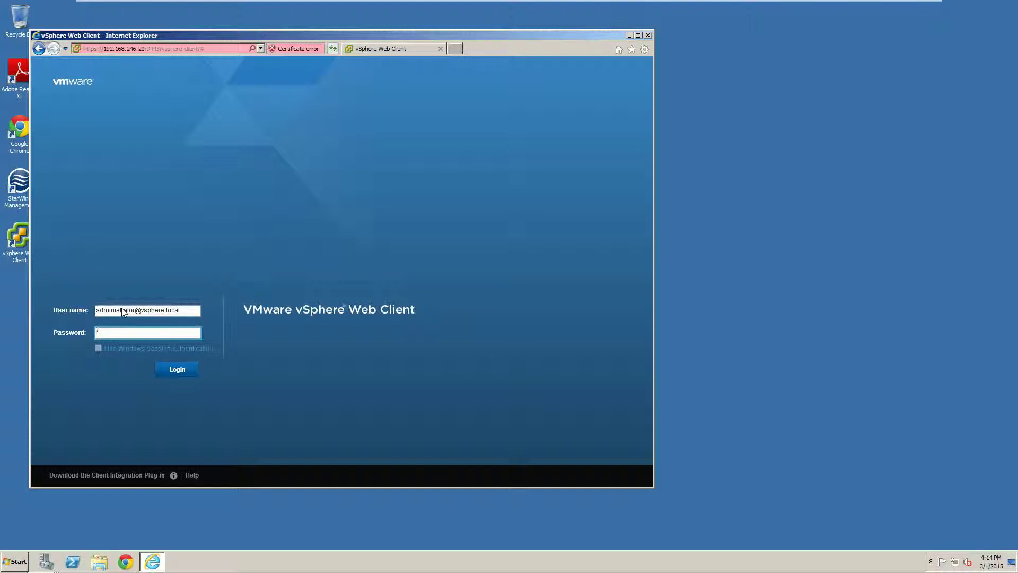
pyautogui.write('*******')
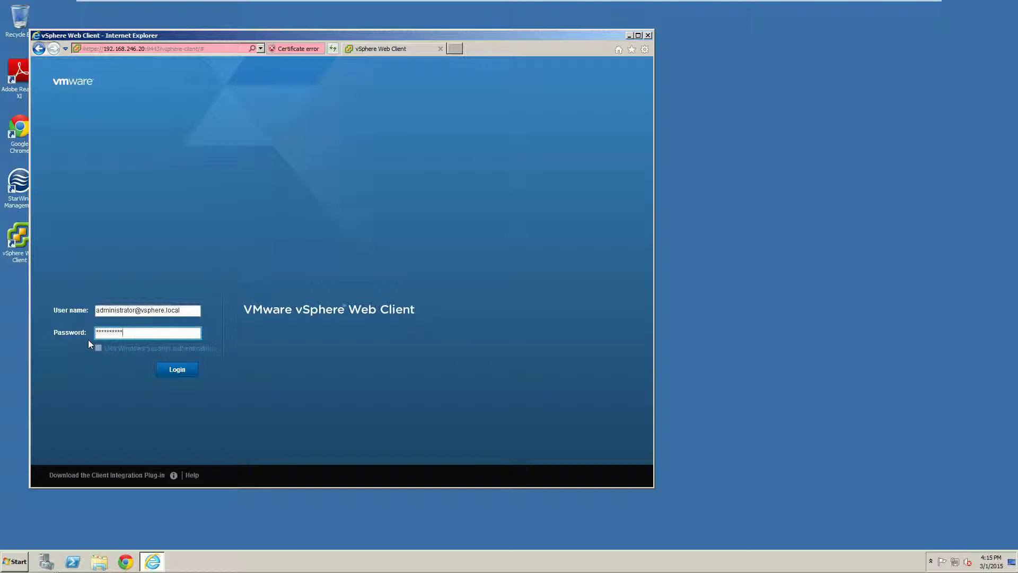
# Step: Log in, review the license expiry details showing 39 days remaining, and close them
pyautogui.click(191, 370)
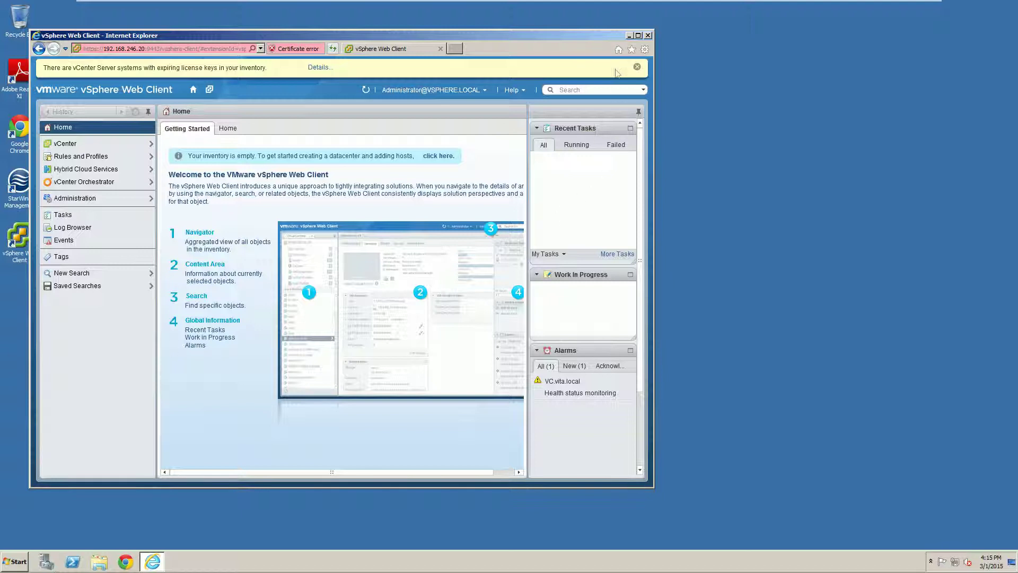
pyautogui.click(318, 68)
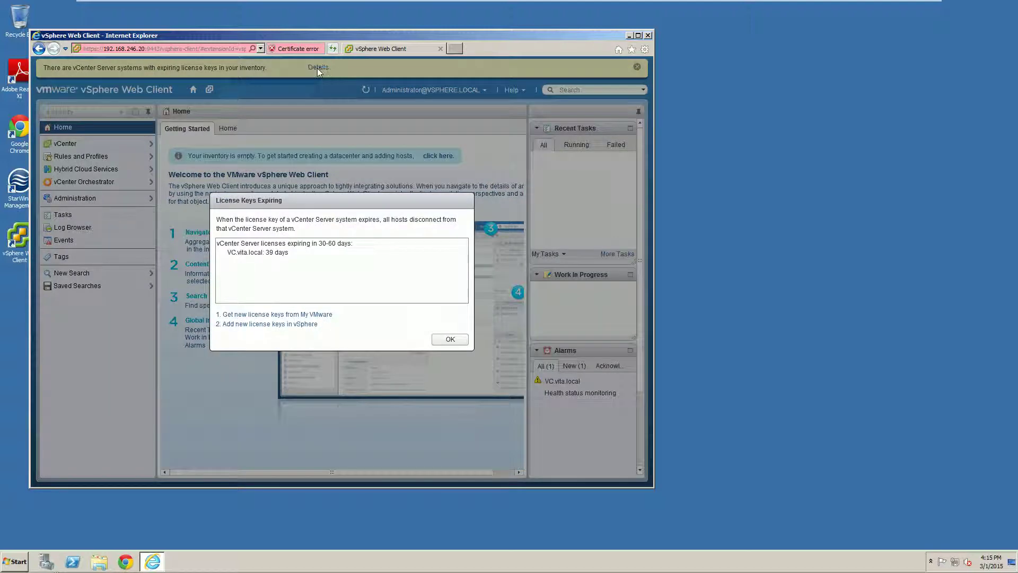
pyautogui.doubleClick(270, 252)
pyautogui.click(450, 339)
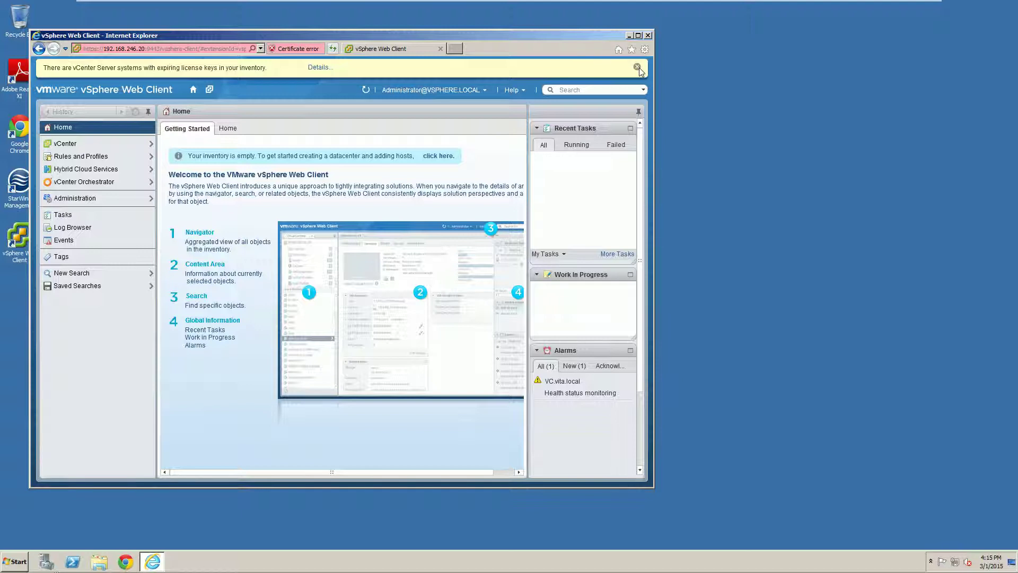
# Step: Dismiss the license banner and reset the Health status monitoring alarm to green
pyautogui.click(637, 68)
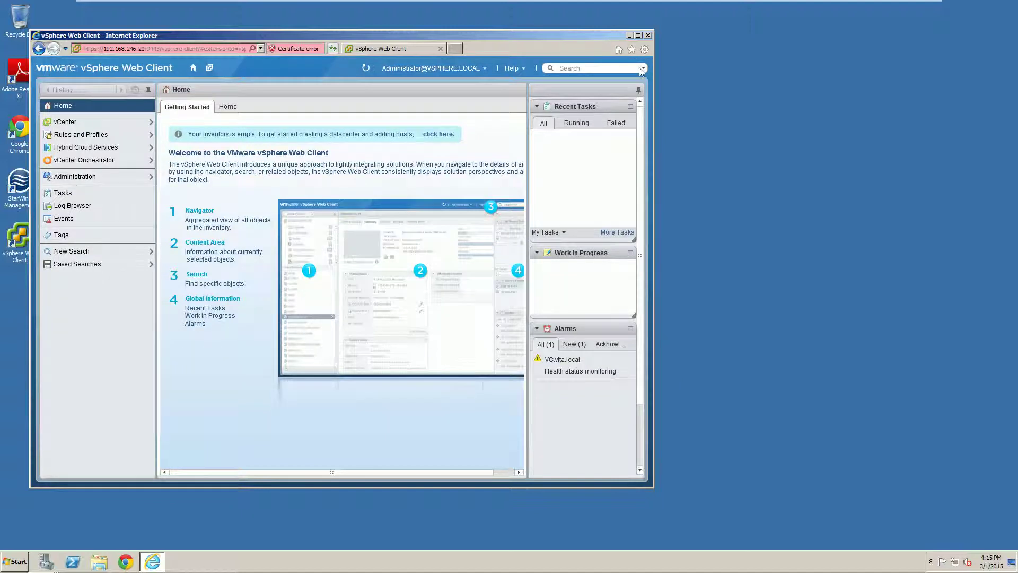
pyautogui.click(563, 369)
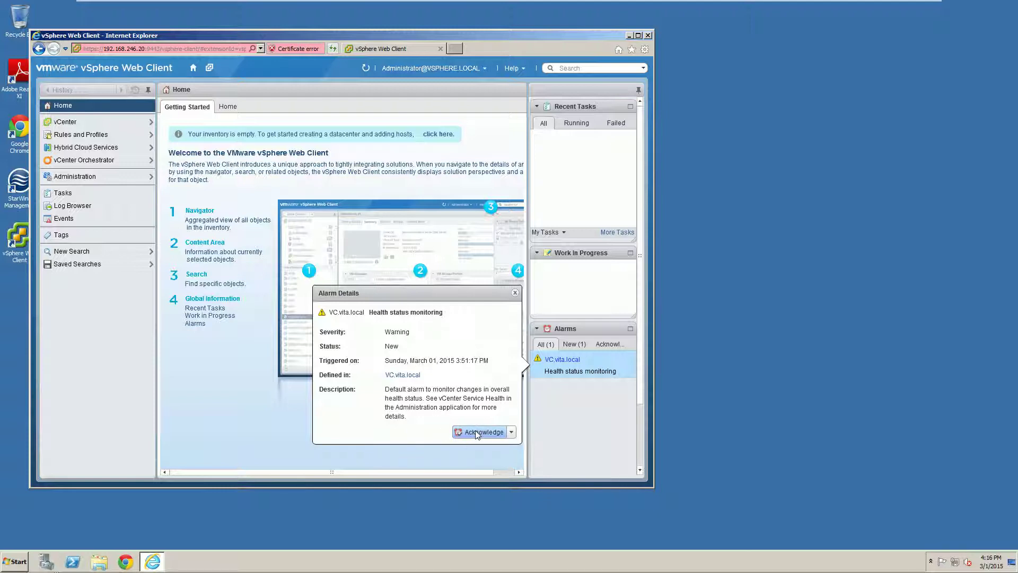
pyautogui.click(510, 432)
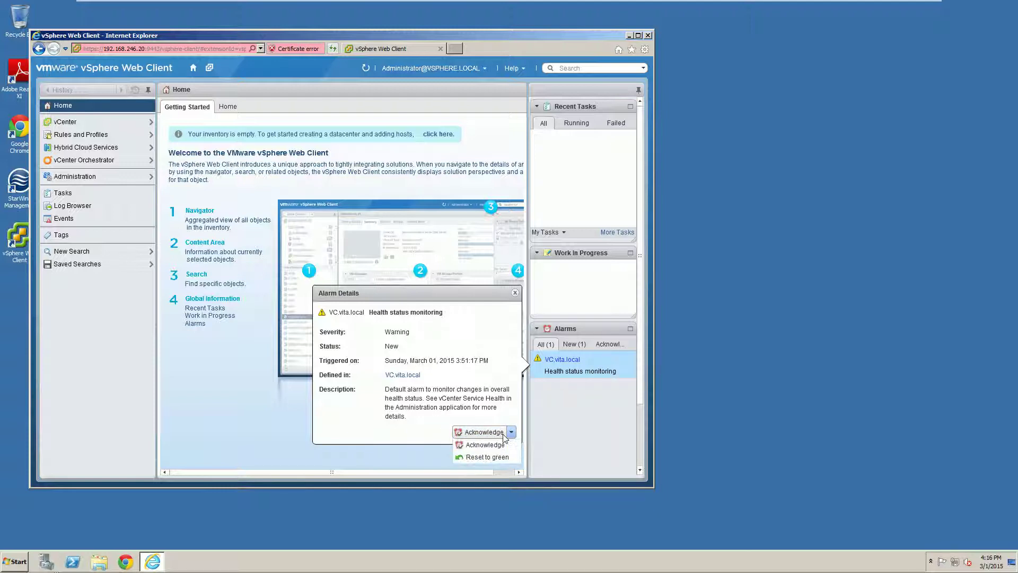
pyautogui.click(487, 457)
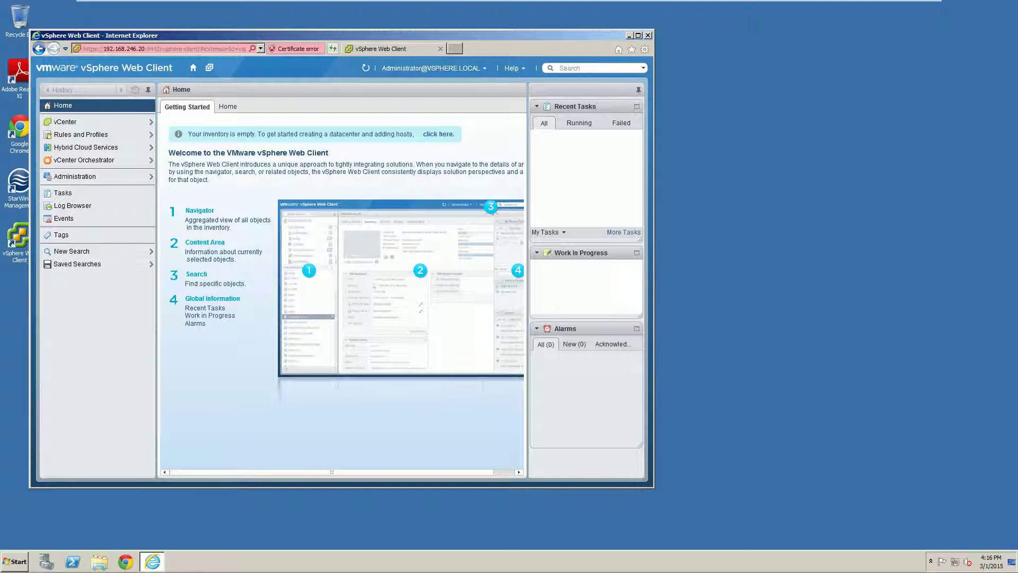
# Step: Add a datacenter named Training under VC.vita.local and select it in the inventory
pyautogui.click(61, 123)
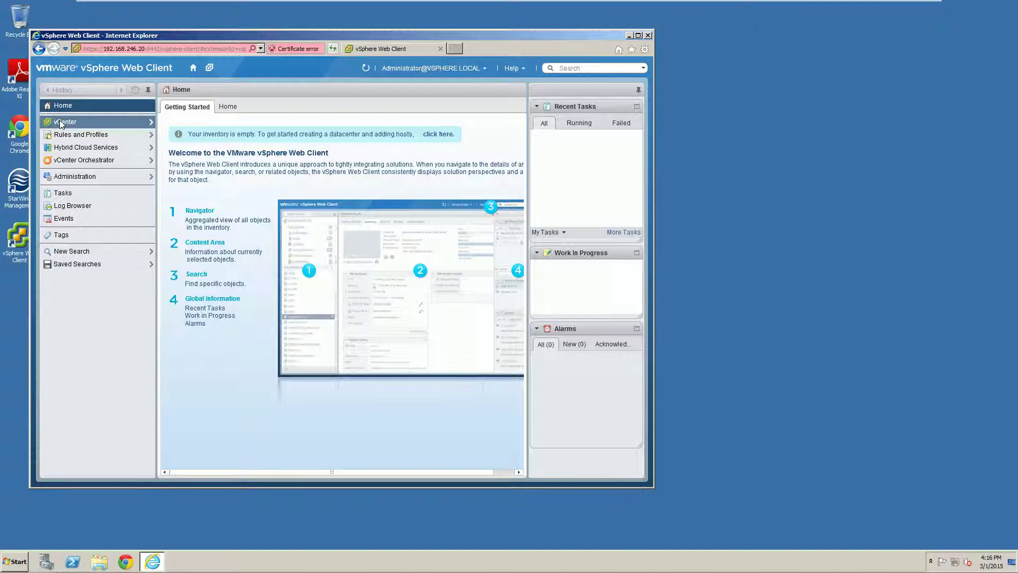
pyautogui.click(61, 122)
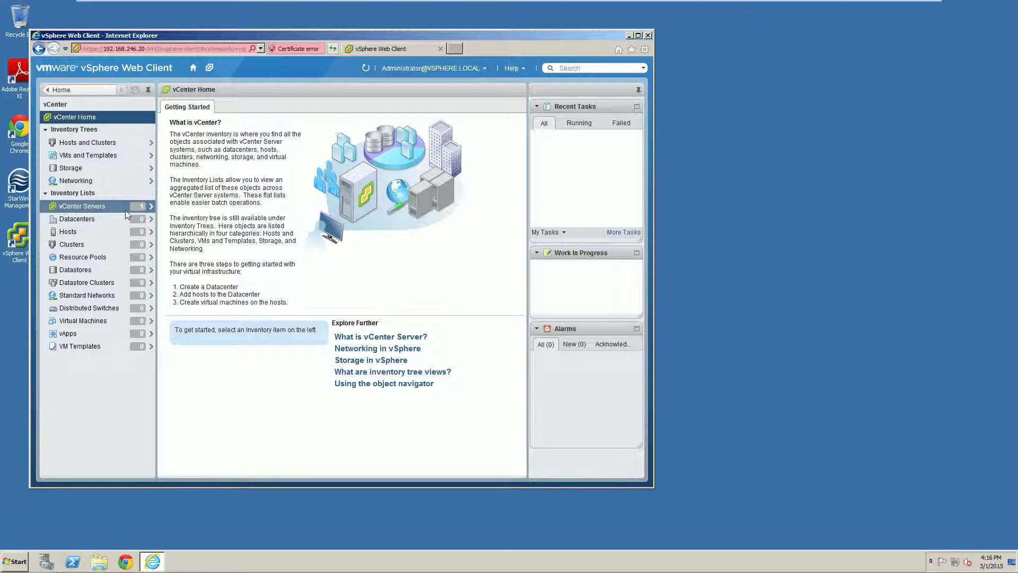
pyautogui.click(86, 142)
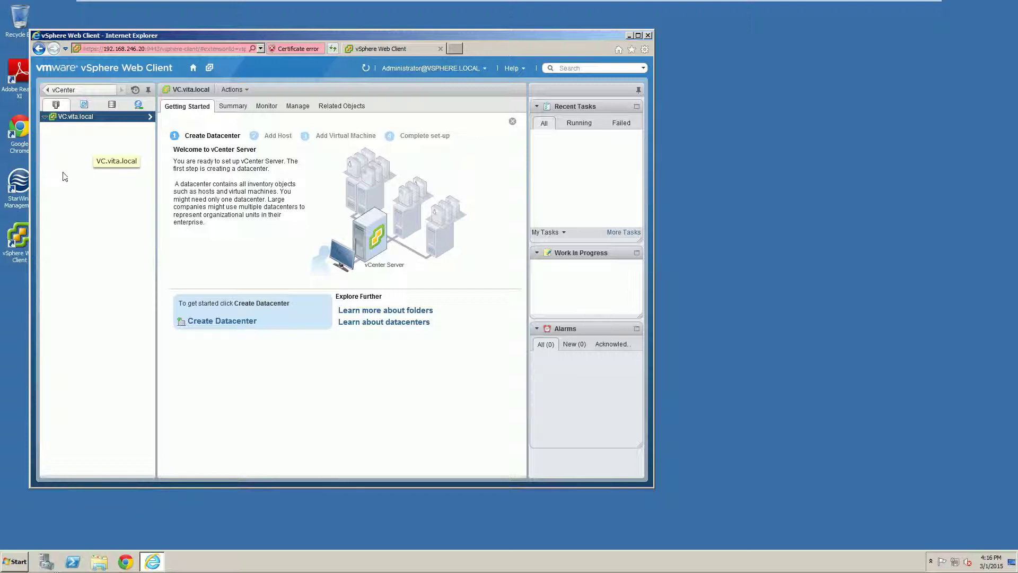
pyautogui.rightClick(78, 118)
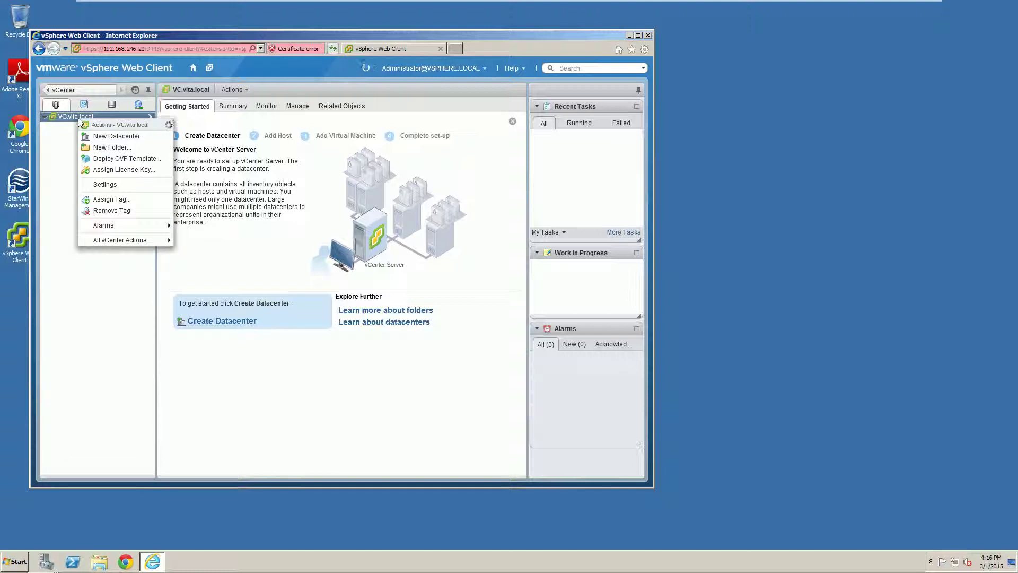
pyautogui.click(123, 136)
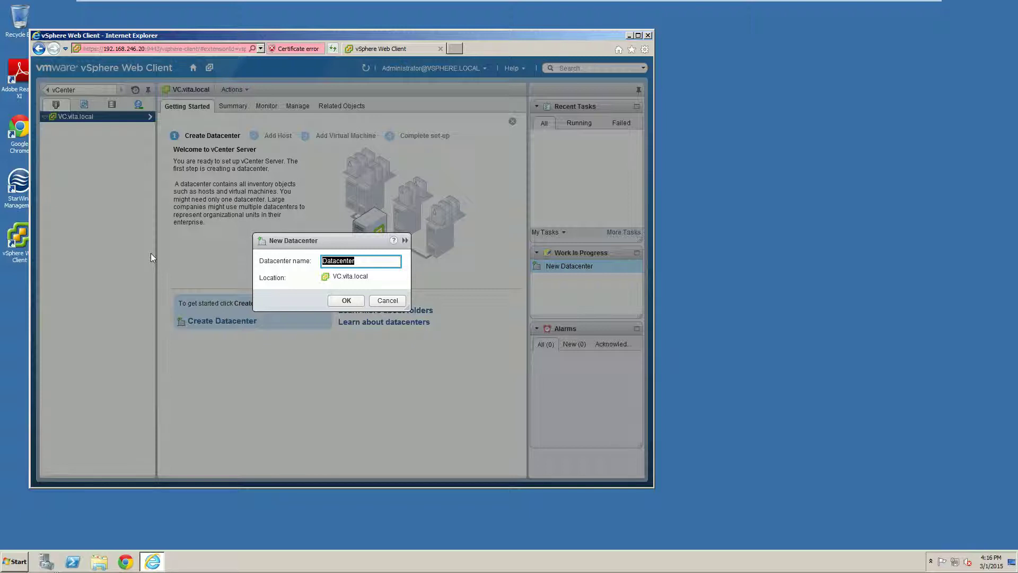
pyautogui.write('Training')
pyautogui.click(345, 302)
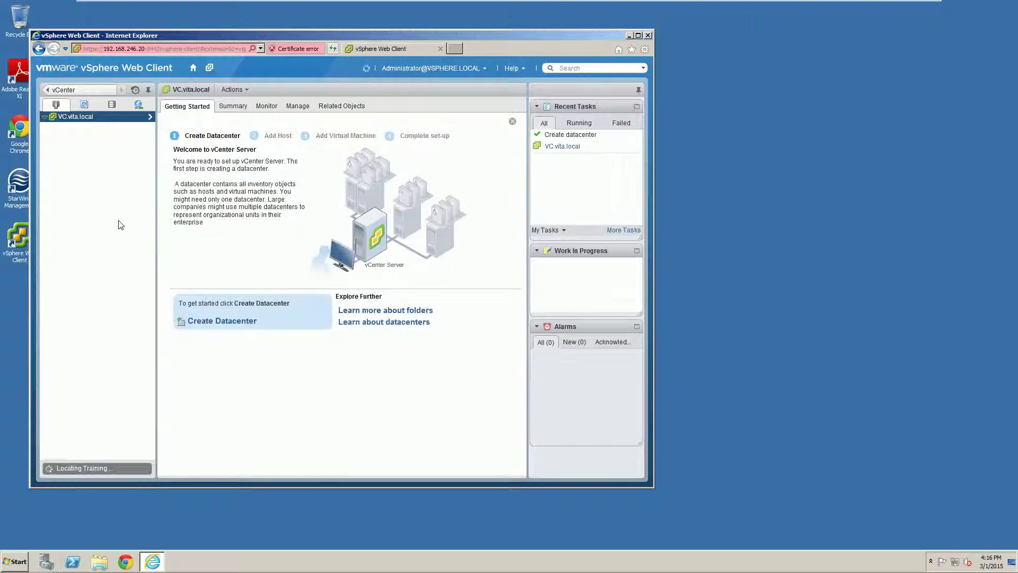
pyautogui.click(71, 127)
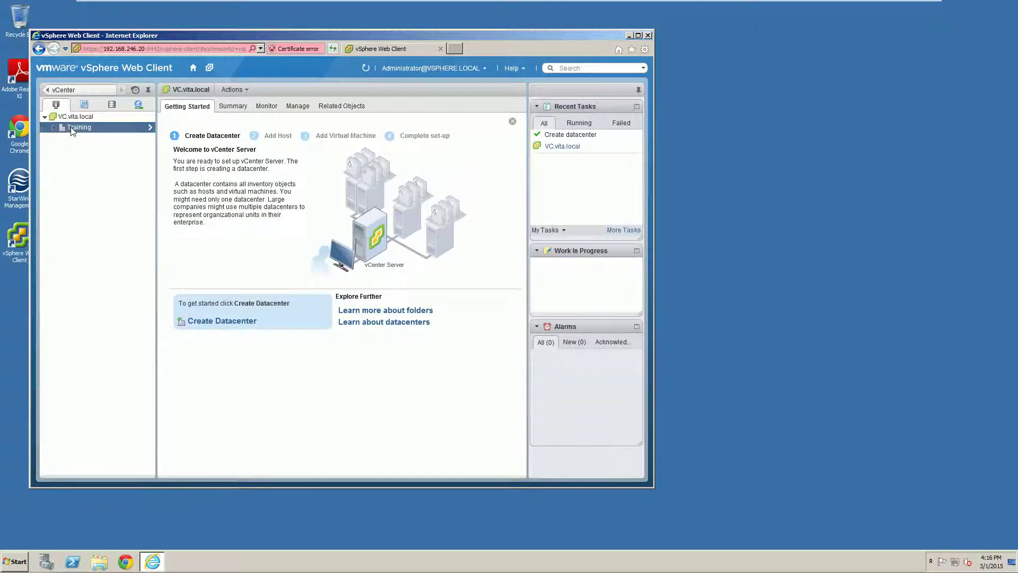
# Step: Start adding host 192.168.246.21 to the Training datacenter
pyautogui.rightClick(71, 129)
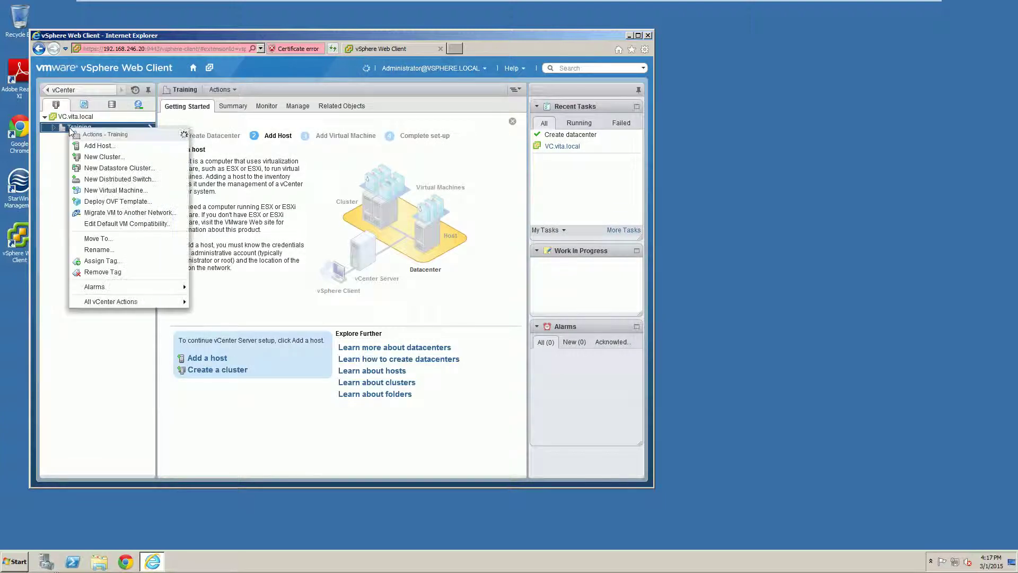
pyautogui.click(109, 146)
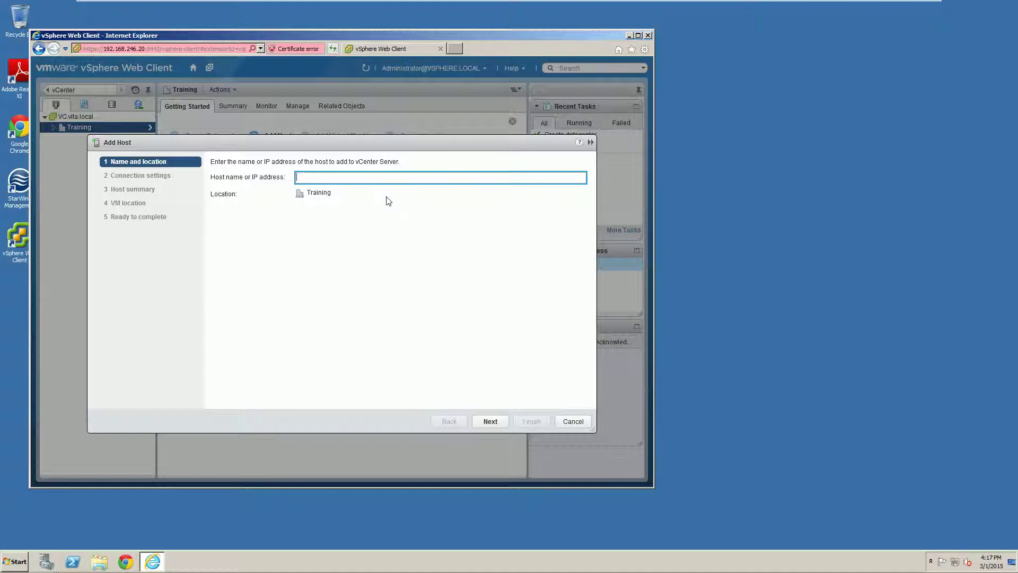
pyautogui.write('192.168.246.21')
pyautogui.click(488, 420)
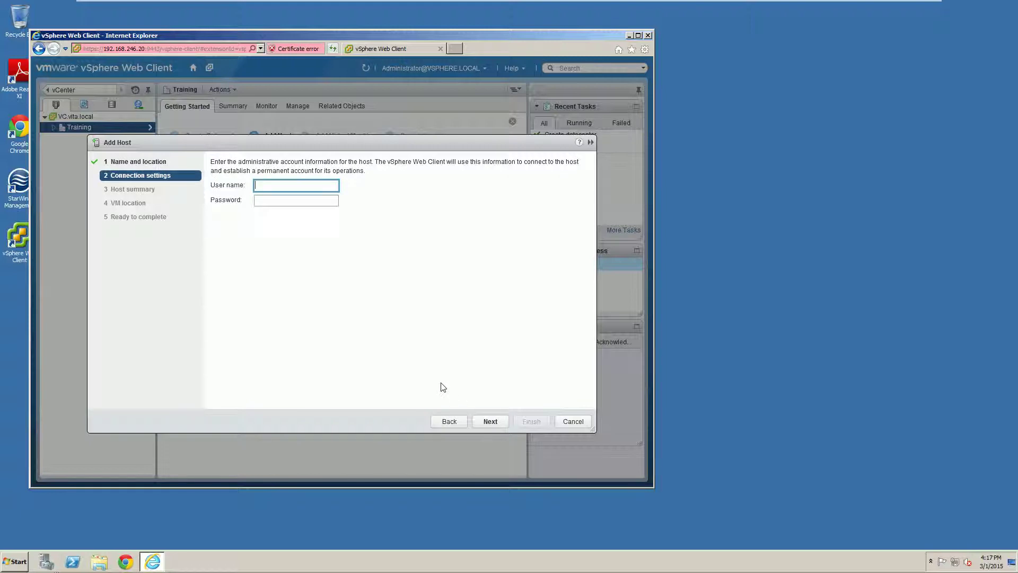
# Step: Enter the root user name and the host's password, then connect
pyautogui.write('root')
pyautogui.press('Tab')
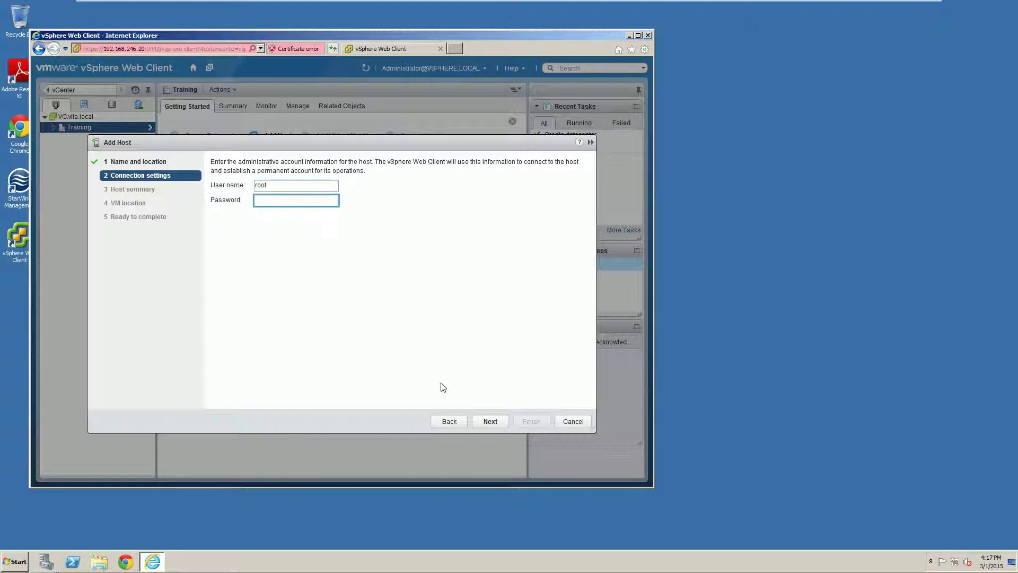
pyautogui.write('VMware1!')
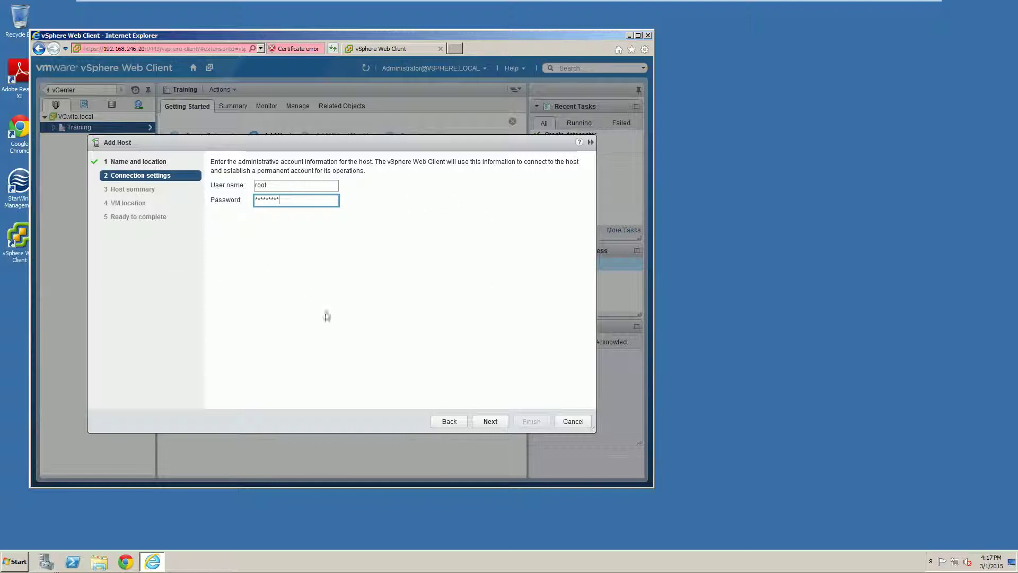
pyautogui.click(490, 421)
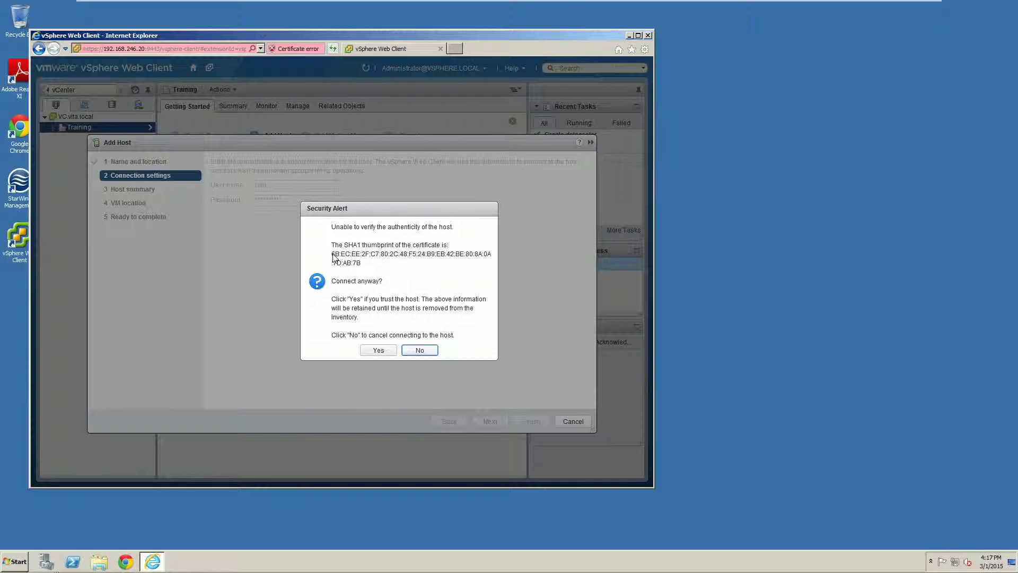
# Step: Review the SHA1 thumbprint, accept the certificate, and check the host's model on the summary
pyautogui.moveTo(333, 257); pyautogui.dragTo(405, 271)
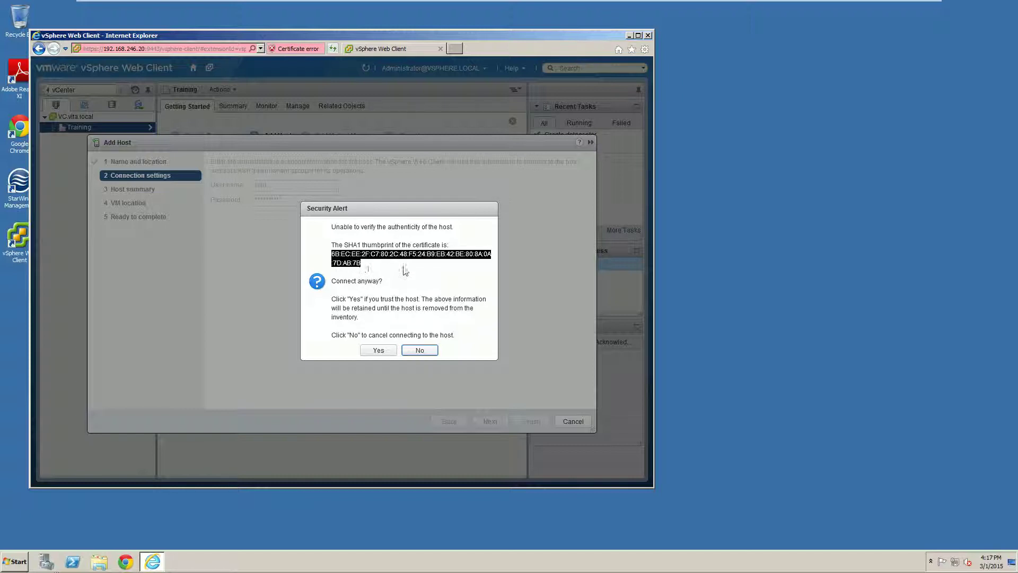
pyautogui.click(375, 270)
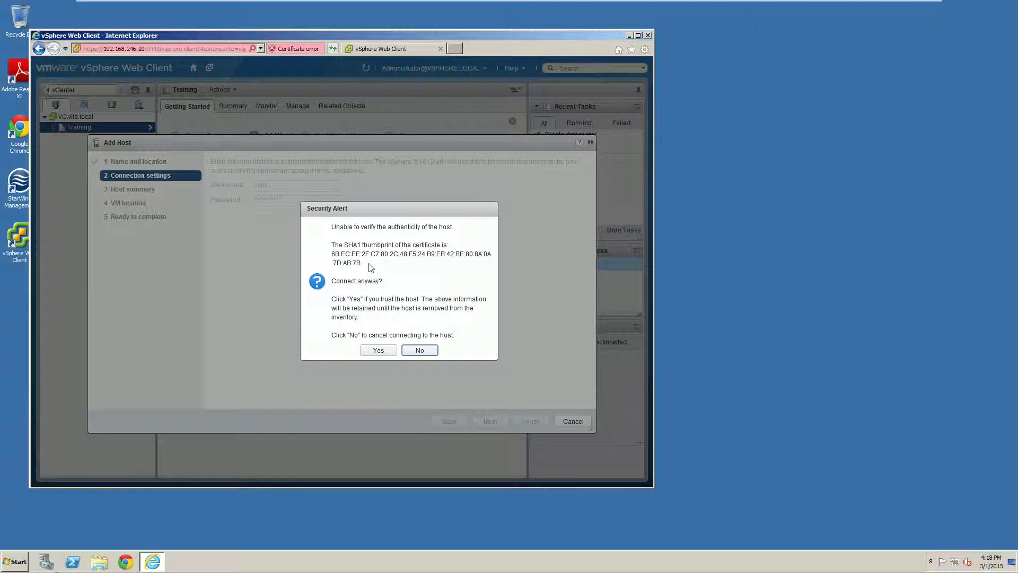
pyautogui.click(378, 350)
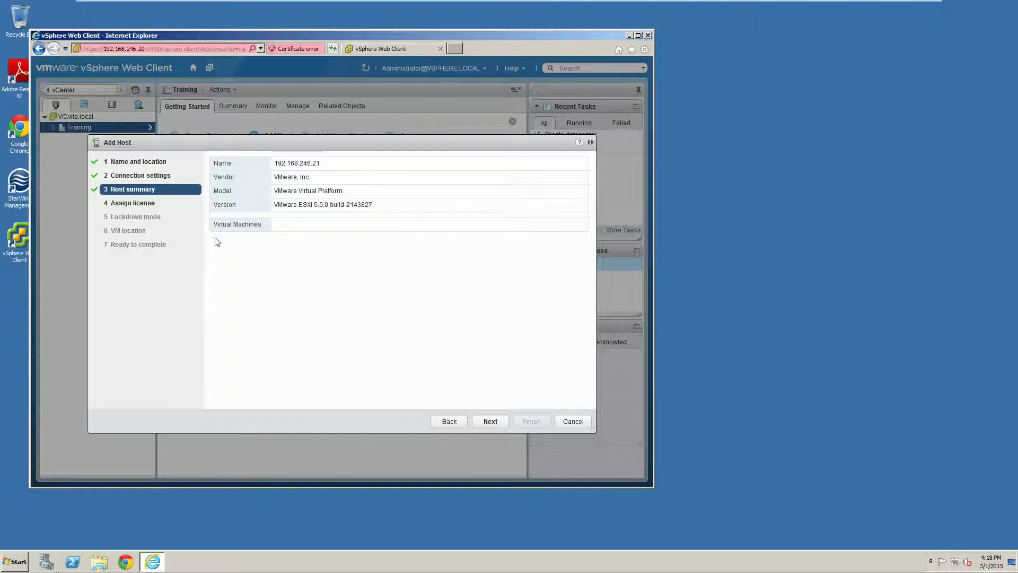
pyautogui.moveTo(343, 192); pyautogui.dragTo(275, 194)
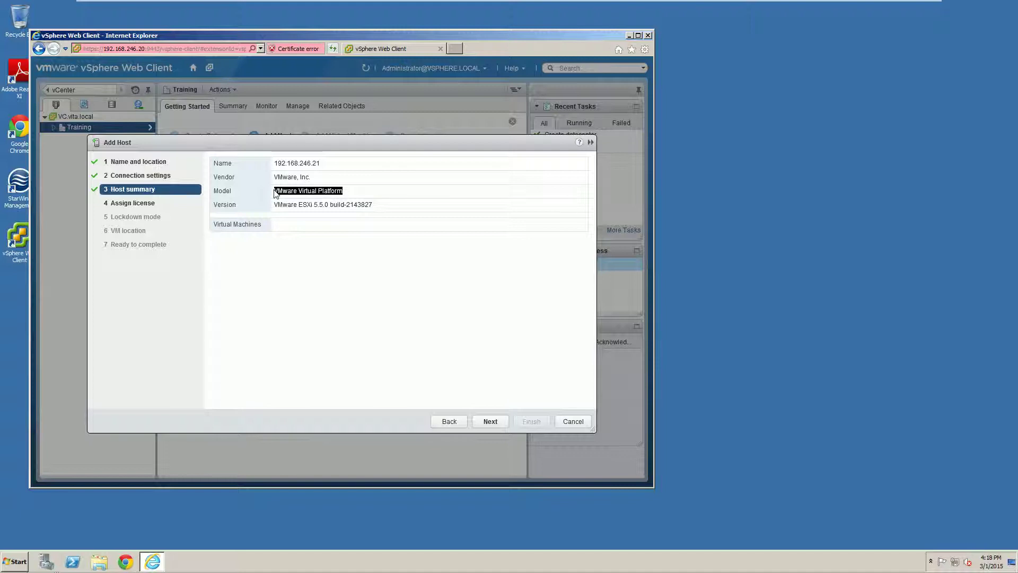
pyautogui.click(274, 191)
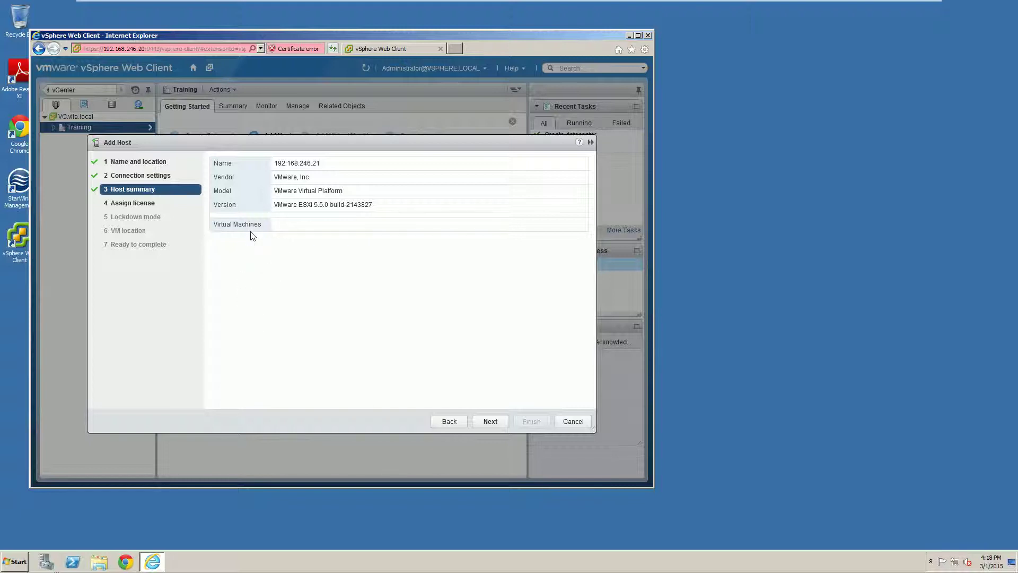
# Step: Continue past Host summary and evaluation licensing, leaving lockdown mode disabled
pyautogui.click(498, 422)
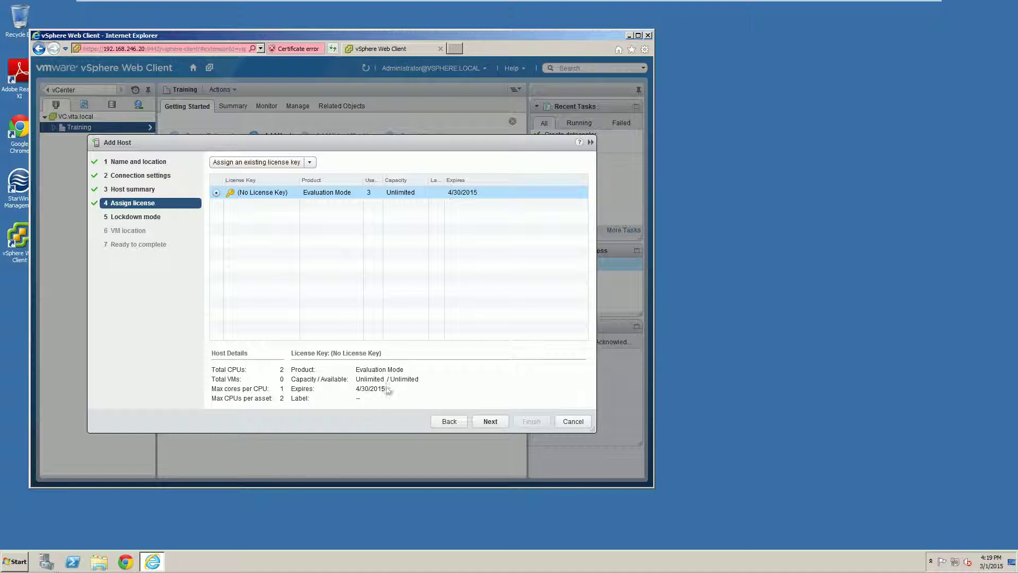
pyautogui.click(487, 422)
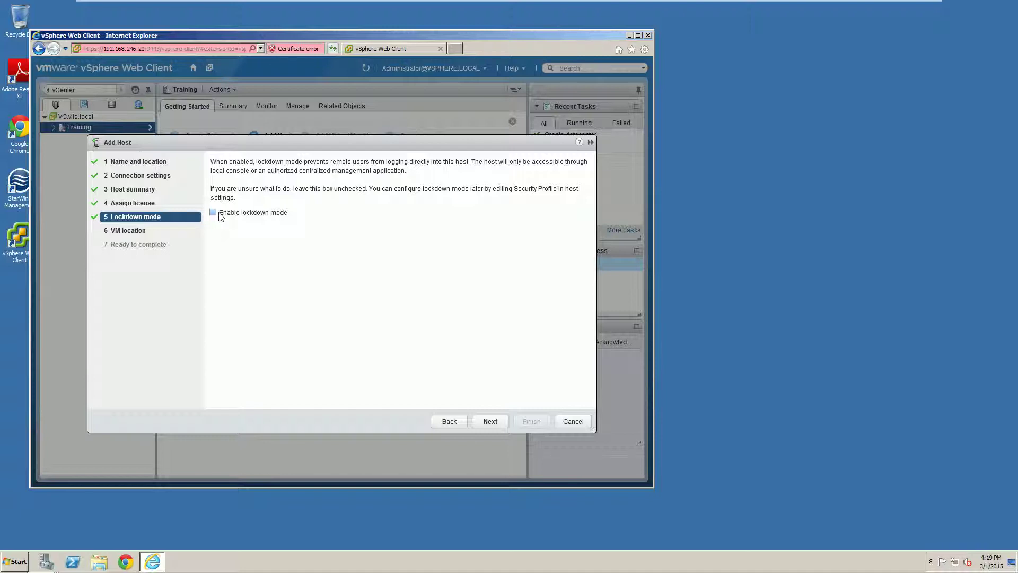
pyautogui.click(490, 422)
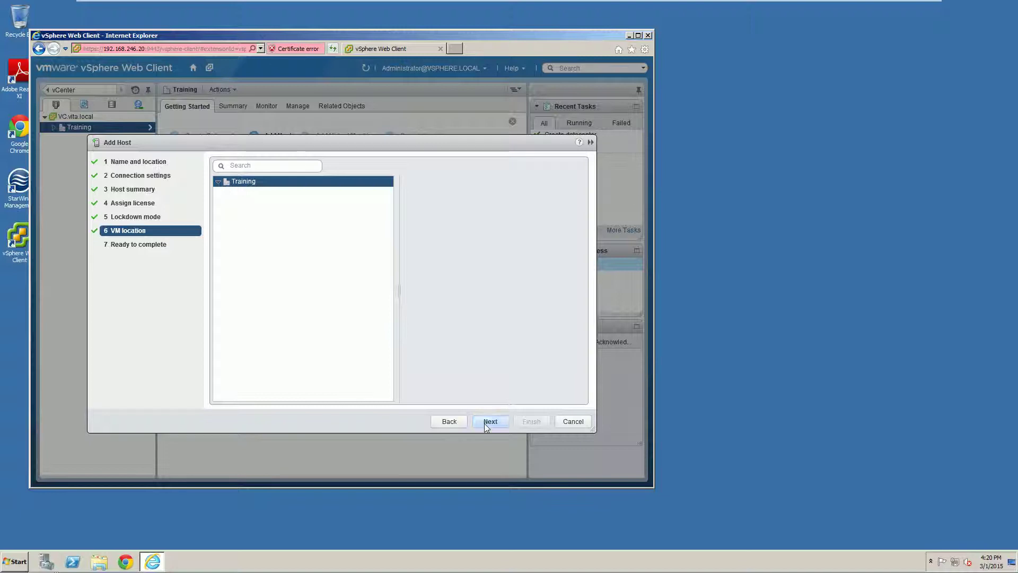
# Step: Accept Training as the VM location and finish the Add Host wizard
pyautogui.click(484, 423)
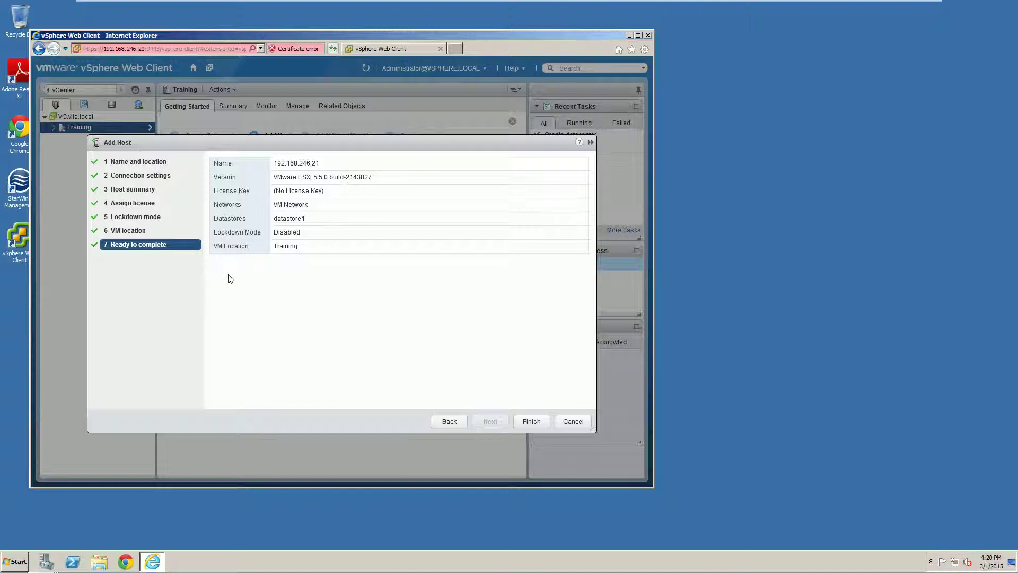
pyautogui.click(532, 420)
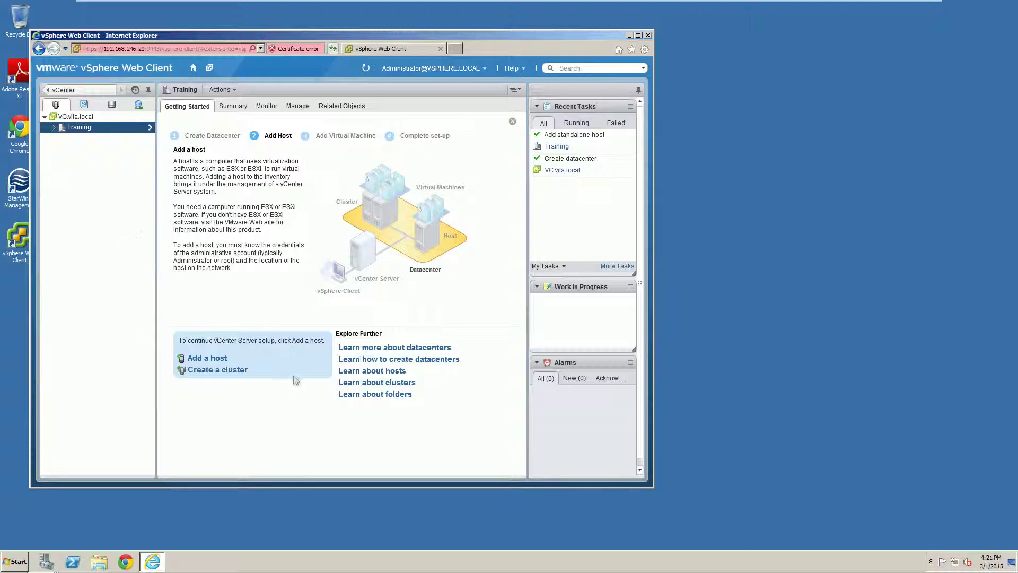
# Step: Add host 192.168.246.22 to Training, entering root and its password
pyautogui.click(209, 358)
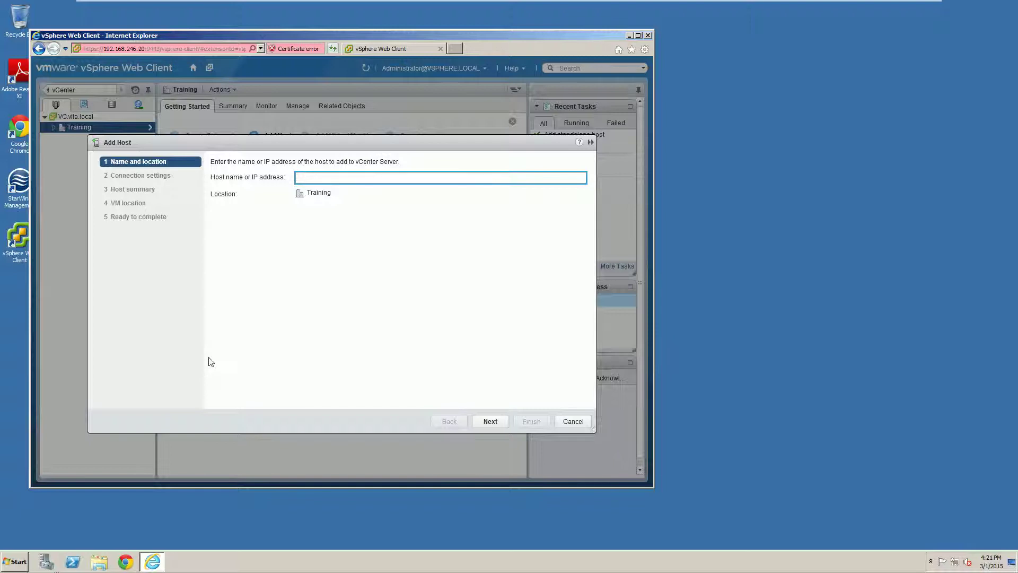
pyautogui.write('192.168.246.22')
pyautogui.click(490, 421)
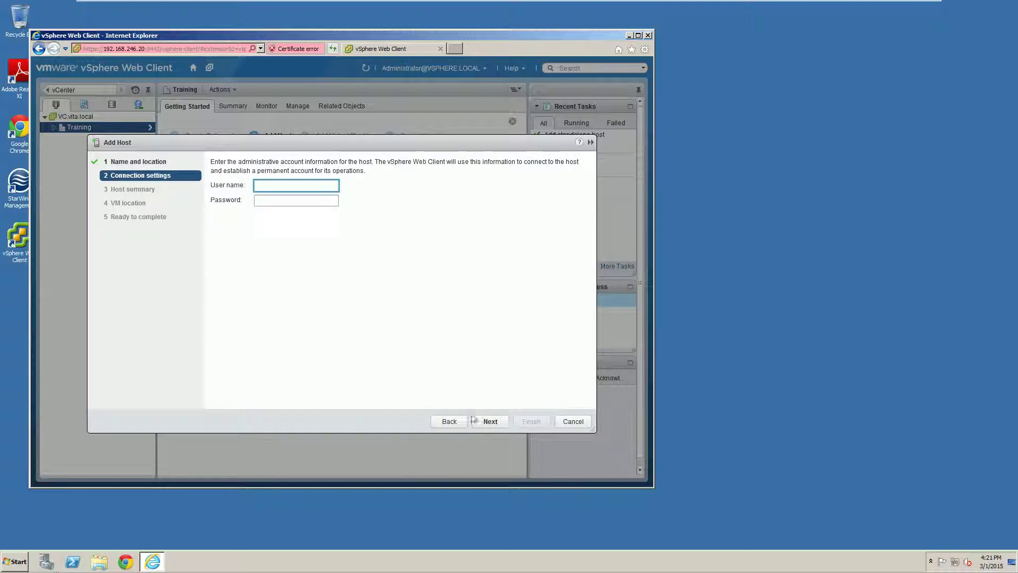
pyautogui.write('root')
pyautogui.press('Tab')
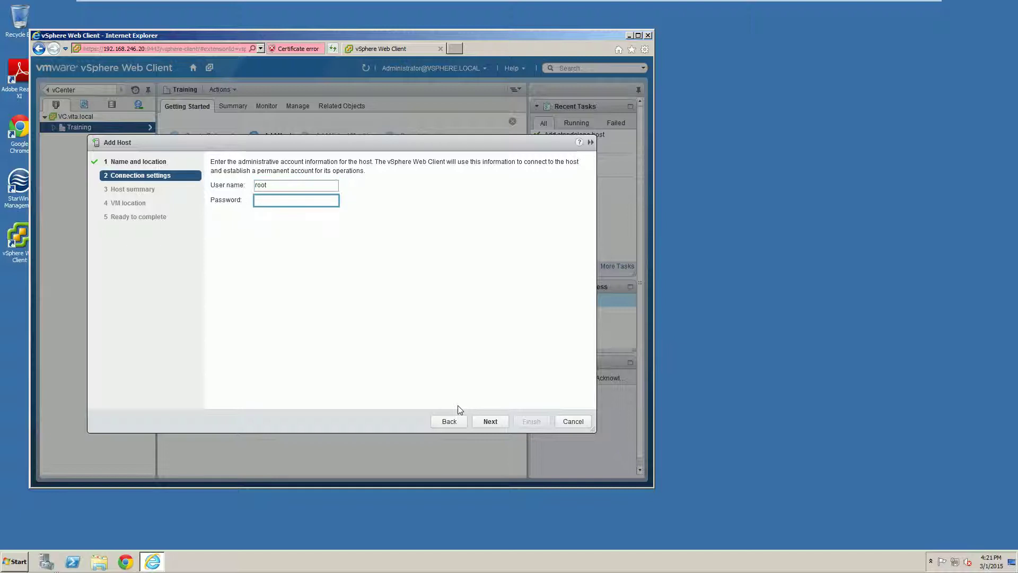
pyautogui.write('********')
pyautogui.click(488, 421)
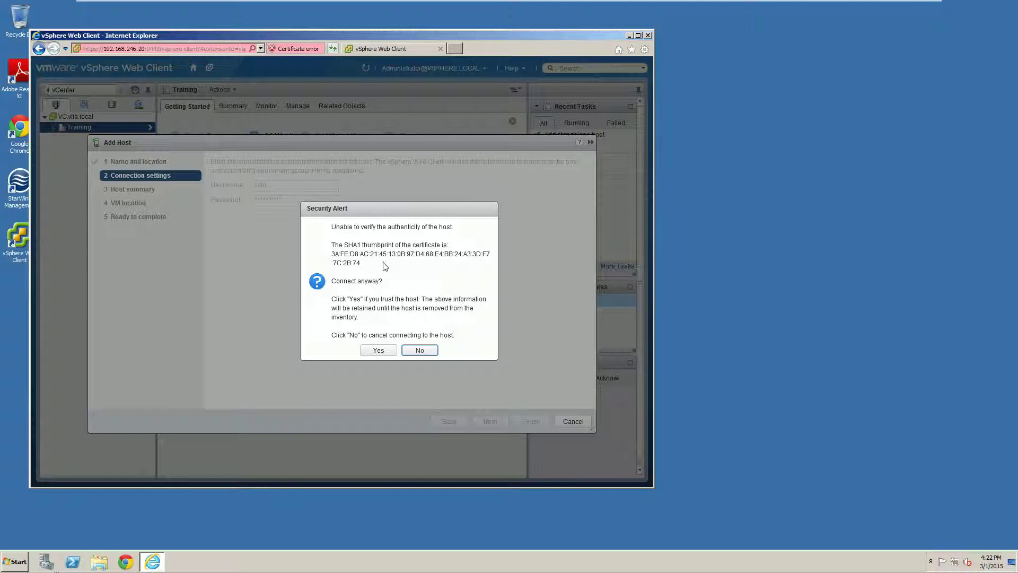
# Step: Trust its certificate, keep evaluation licence, lockdown disabled and Training location, then finish
pyautogui.click(378, 350)
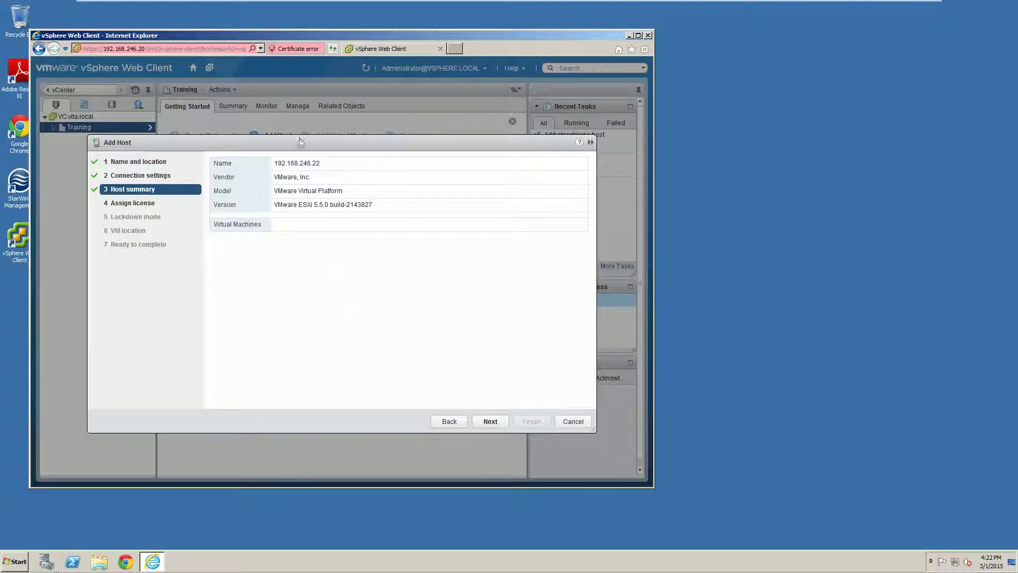
pyautogui.click(488, 421)
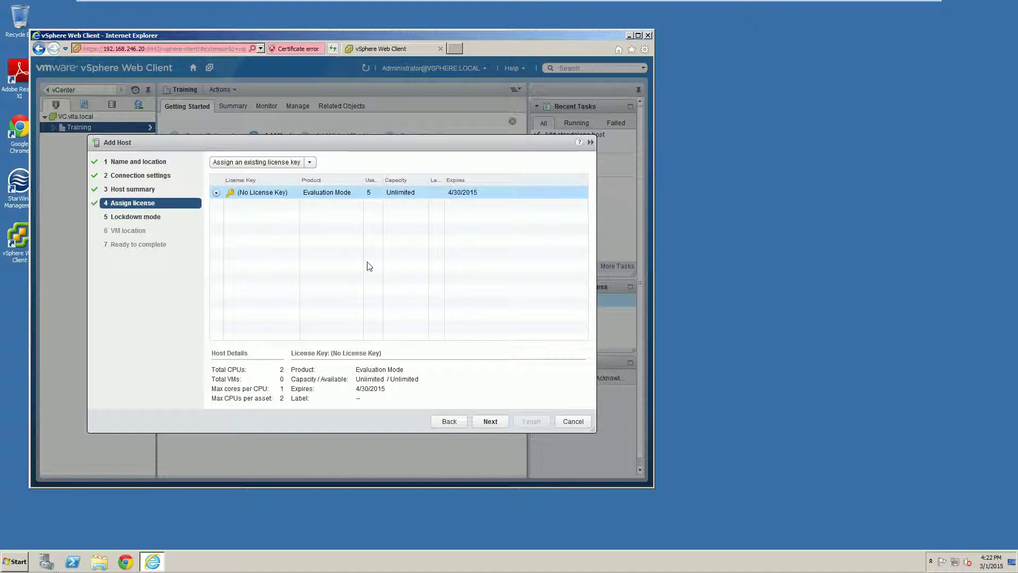
pyautogui.click(488, 421)
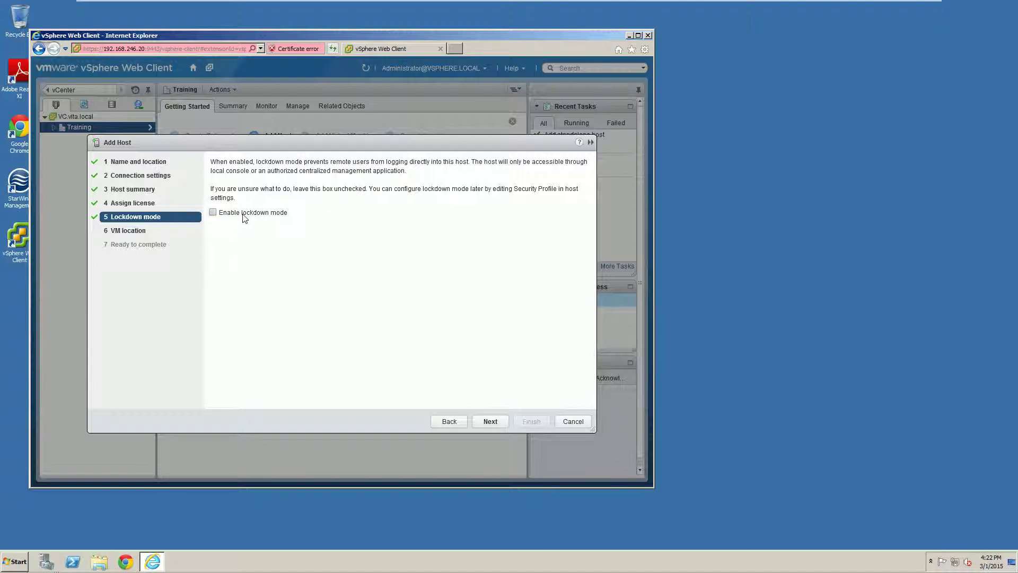
pyautogui.click(490, 421)
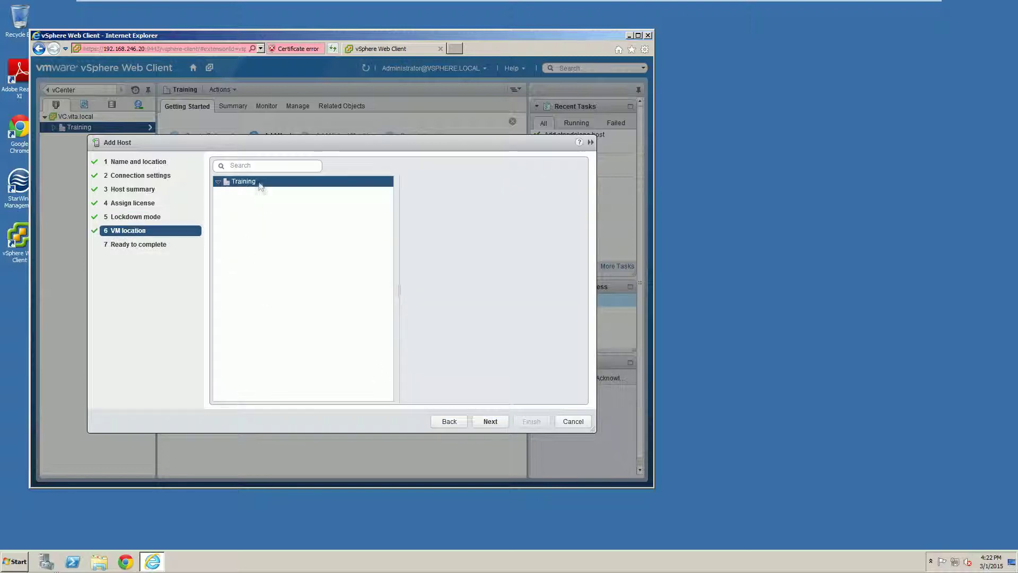
pyautogui.click(488, 420)
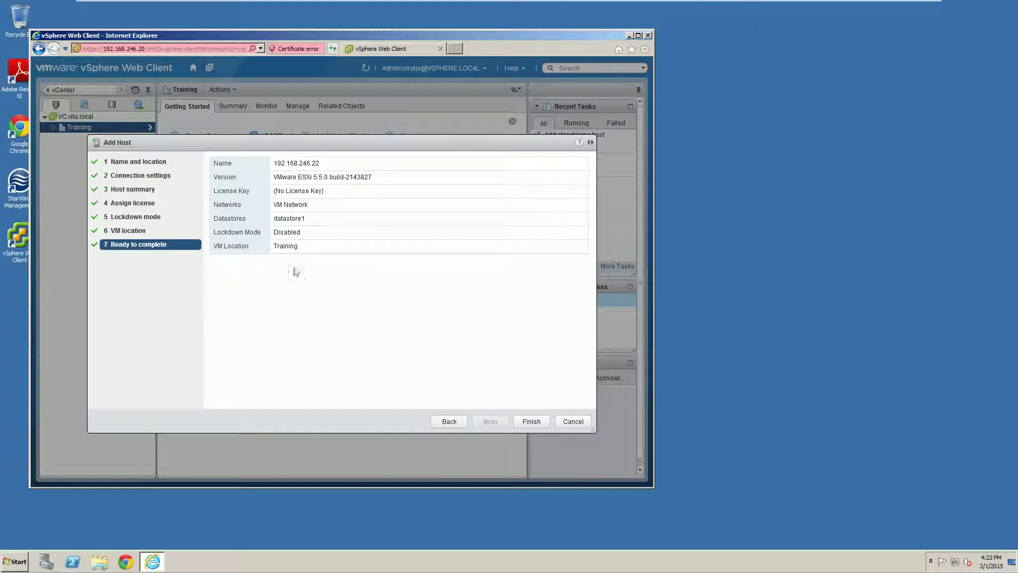
pyautogui.click(532, 421)
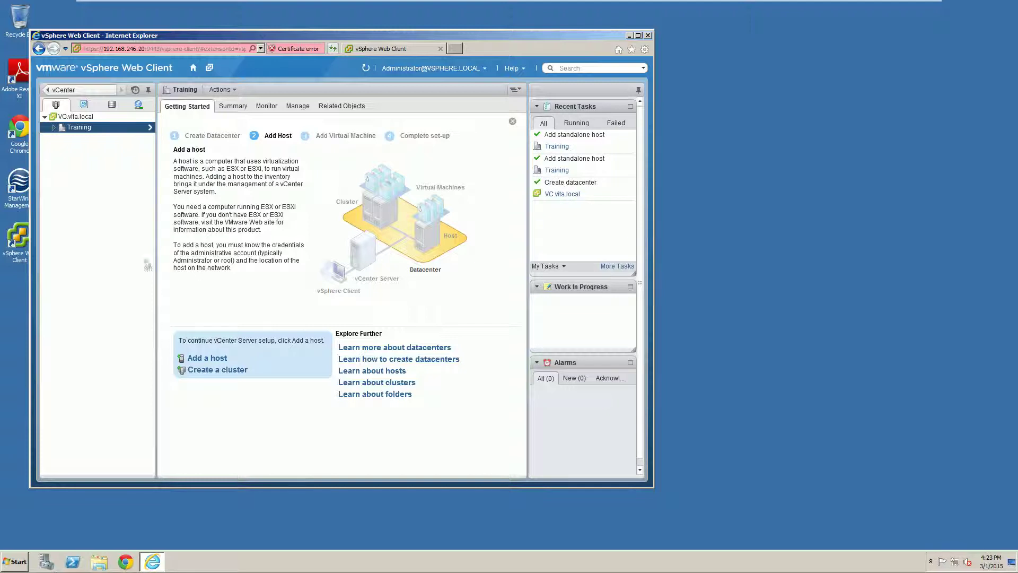
pyautogui.click(54, 128)
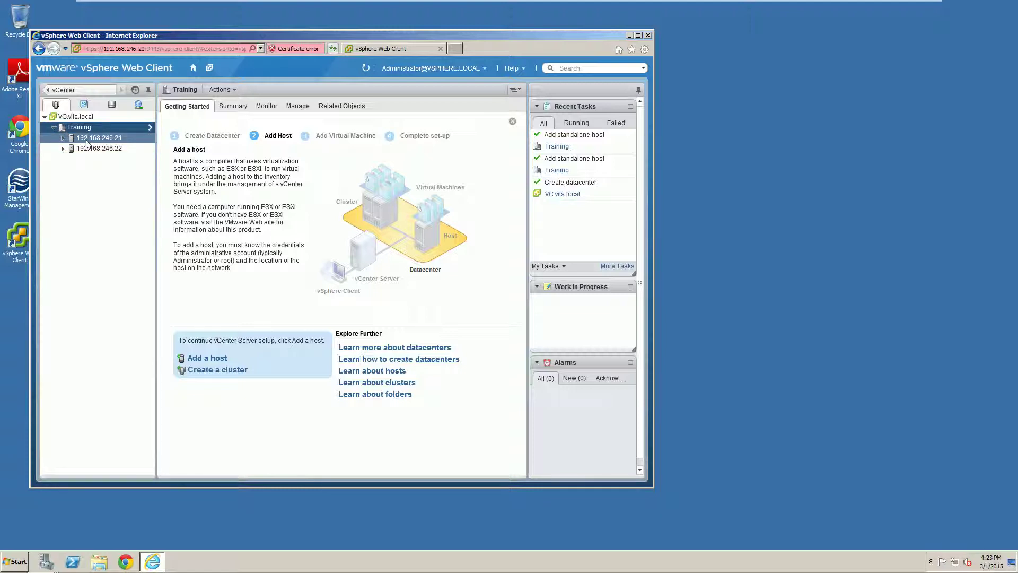
pyautogui.click(87, 139)
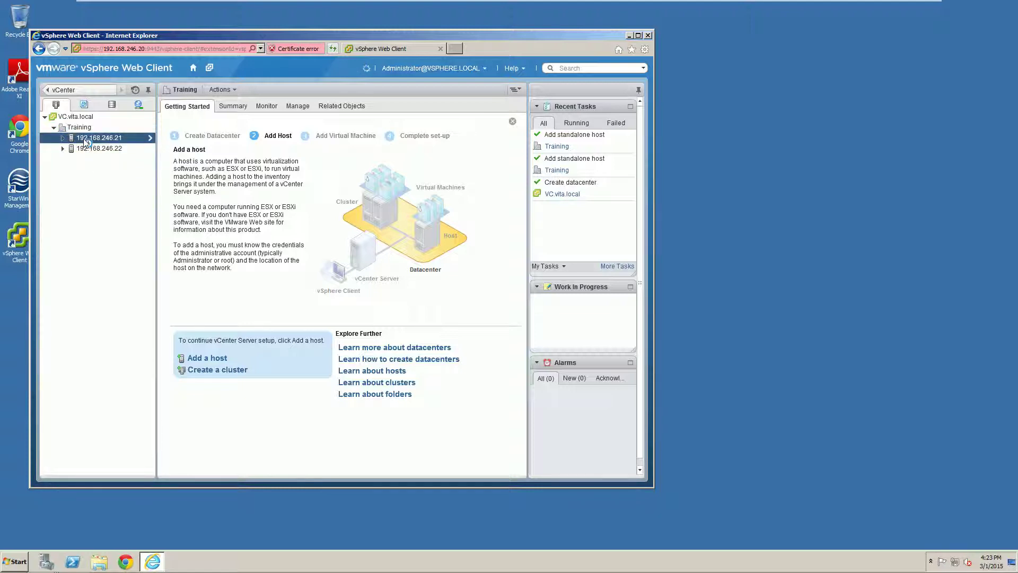
pyautogui.rightClick(86, 141)
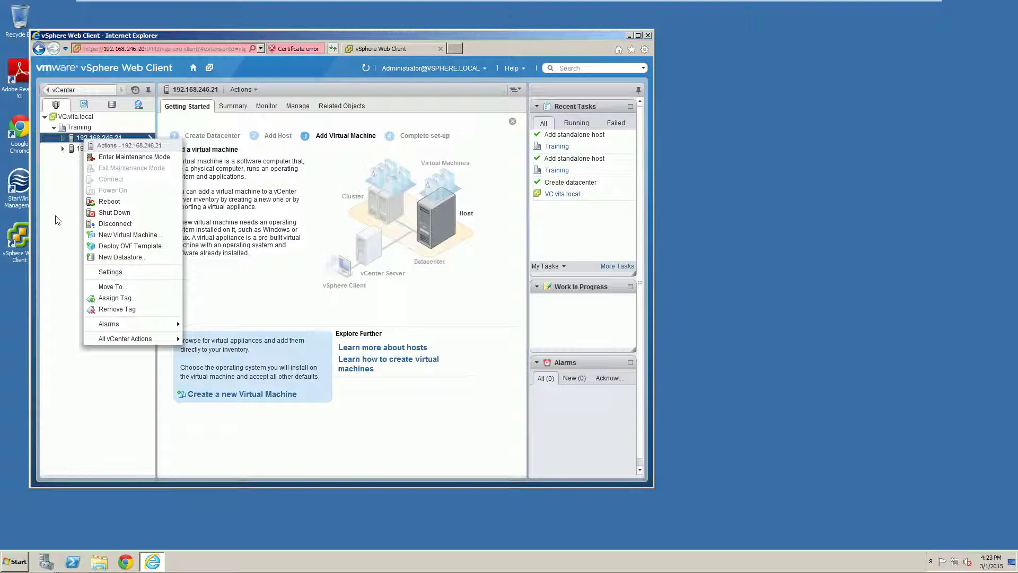
pyautogui.click(58, 219)
pyautogui.doubleClick(99, 138)
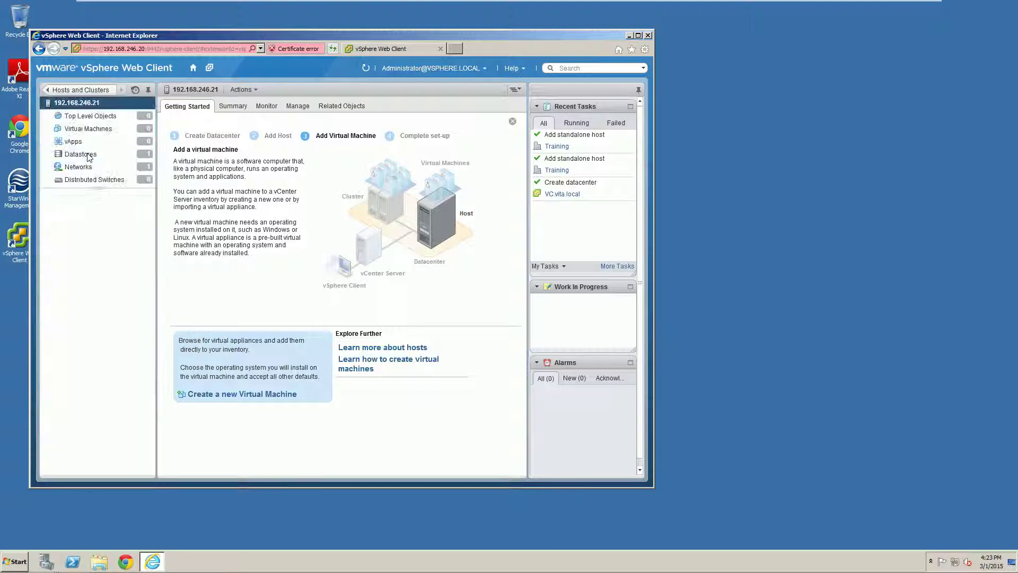
pyautogui.click(75, 90)
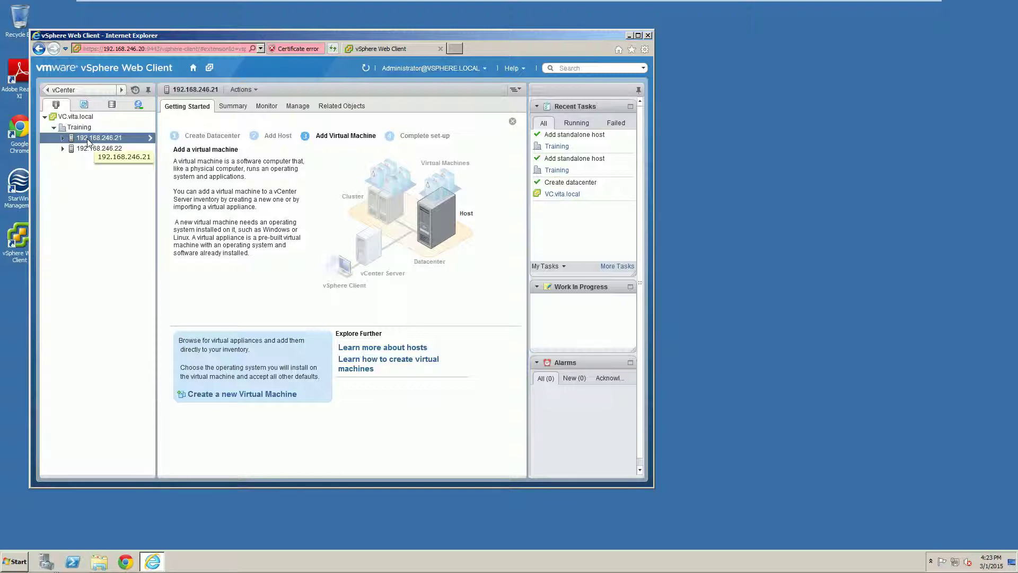
pyautogui.doubleClick(88, 140)
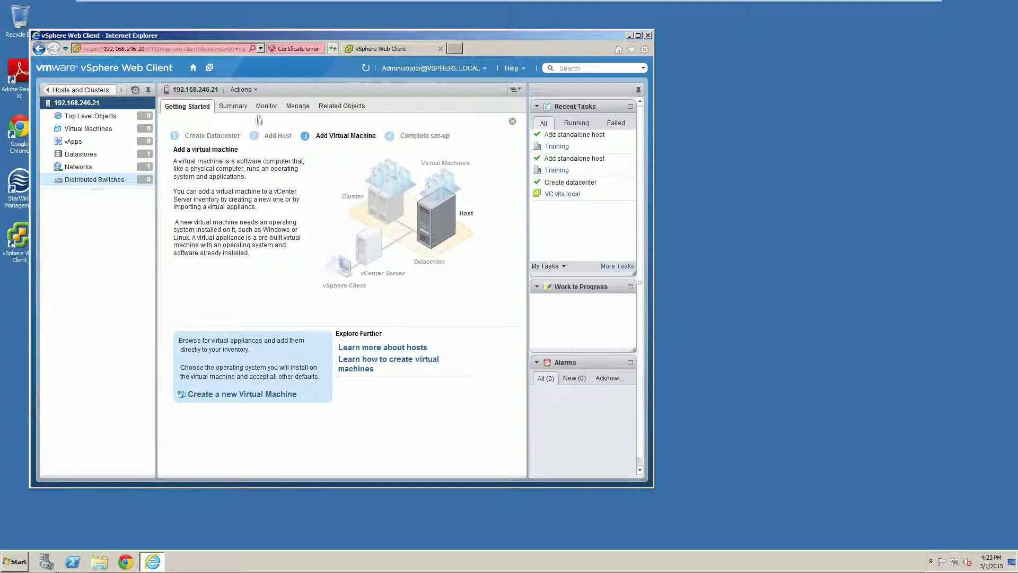
pyautogui.click(256, 92)
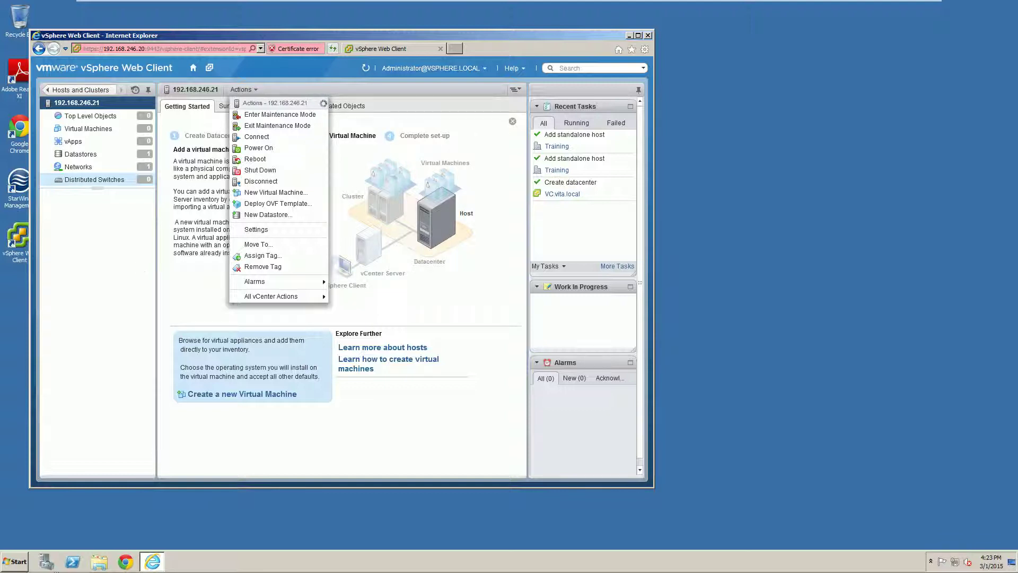
pyautogui.click(97, 180)
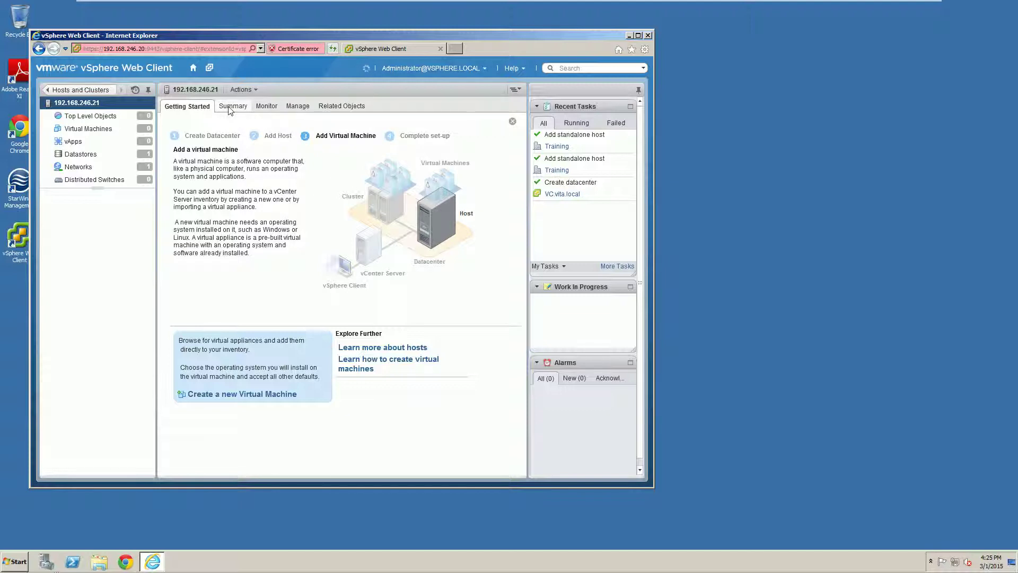
# Step: Review host 192.168.246.21's Summary, maximize the browser, and show its Monitor performance charts
pyautogui.click(230, 110)
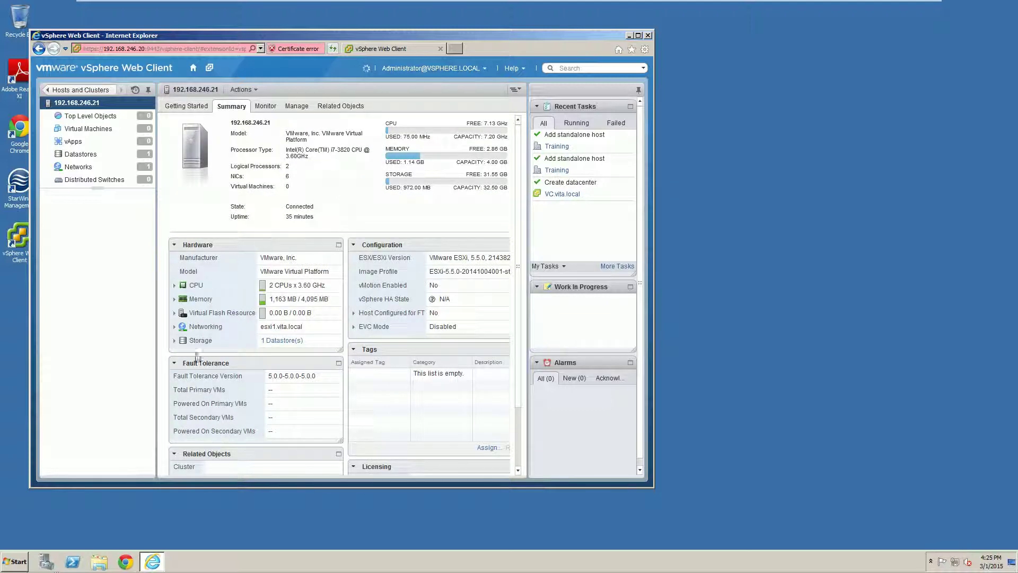
pyautogui.scroll(-2, 313, 263)
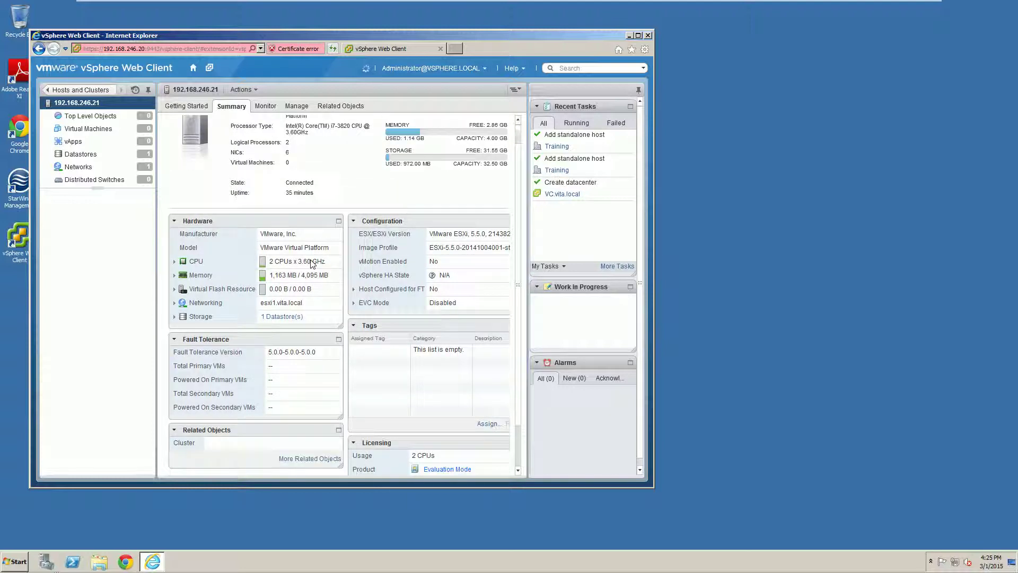
pyautogui.scroll(2, 311, 263)
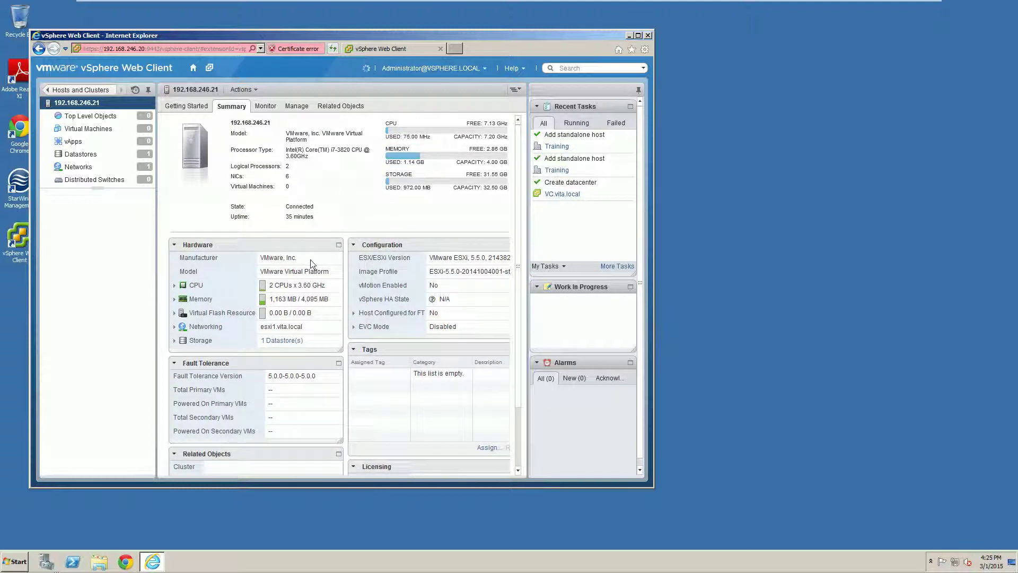
pyautogui.click(638, 36)
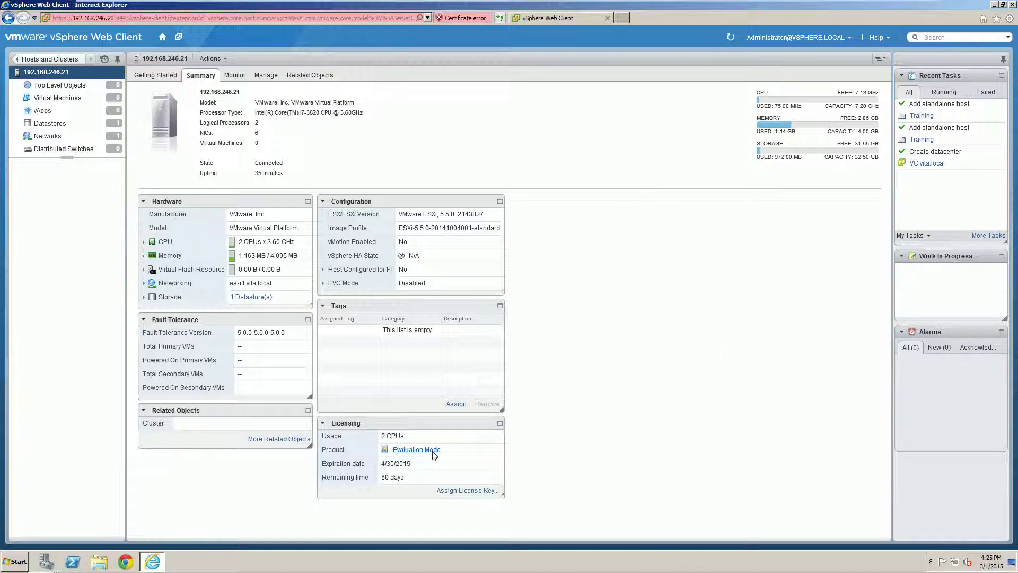
pyautogui.click(235, 77)
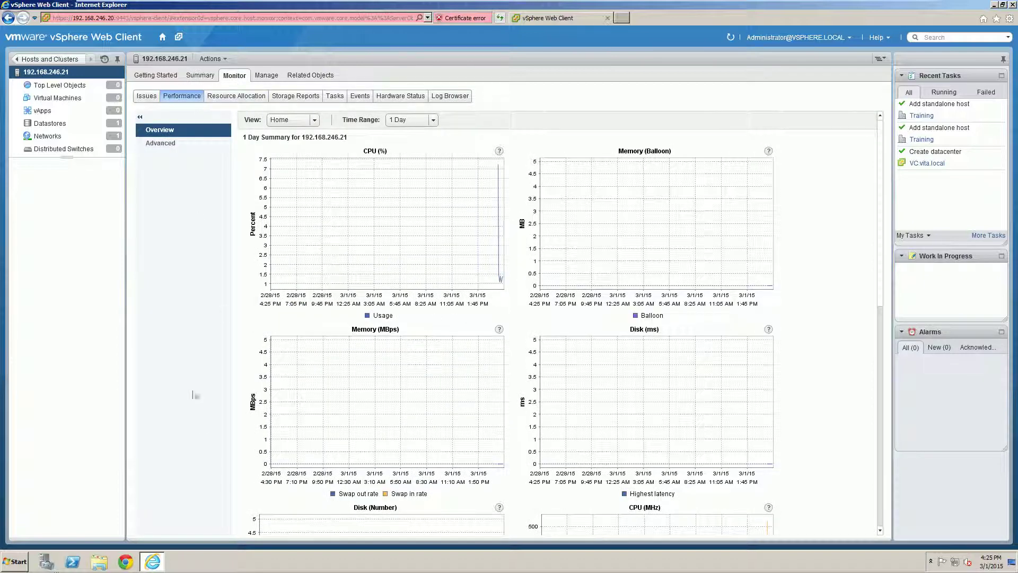
# Step: Look over Performance, Resource Allocation and Hardware Status, then go to Manage for licensing
pyautogui.scroll(-2, 514, 351)
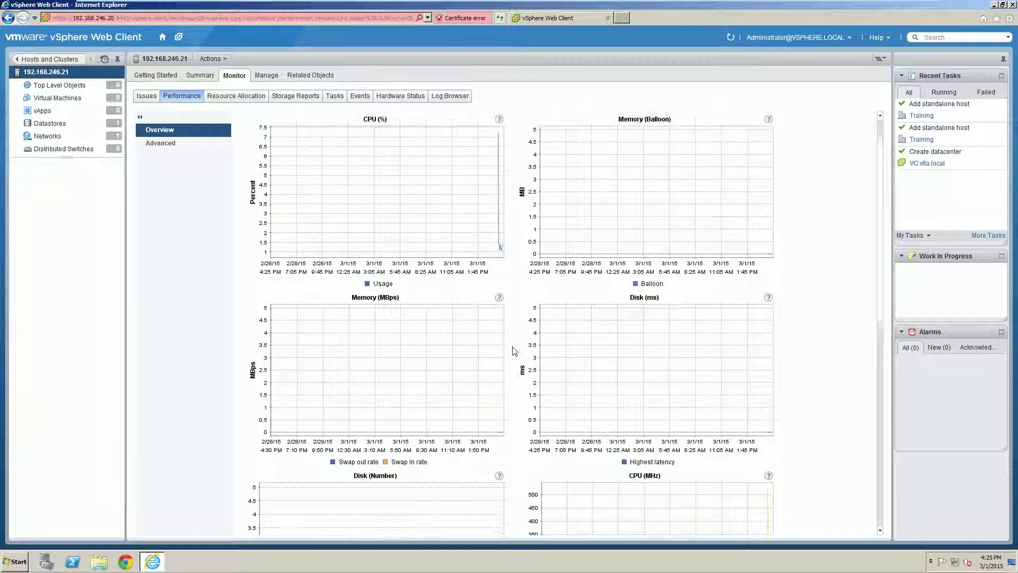
pyautogui.scroll(2, 513, 351)
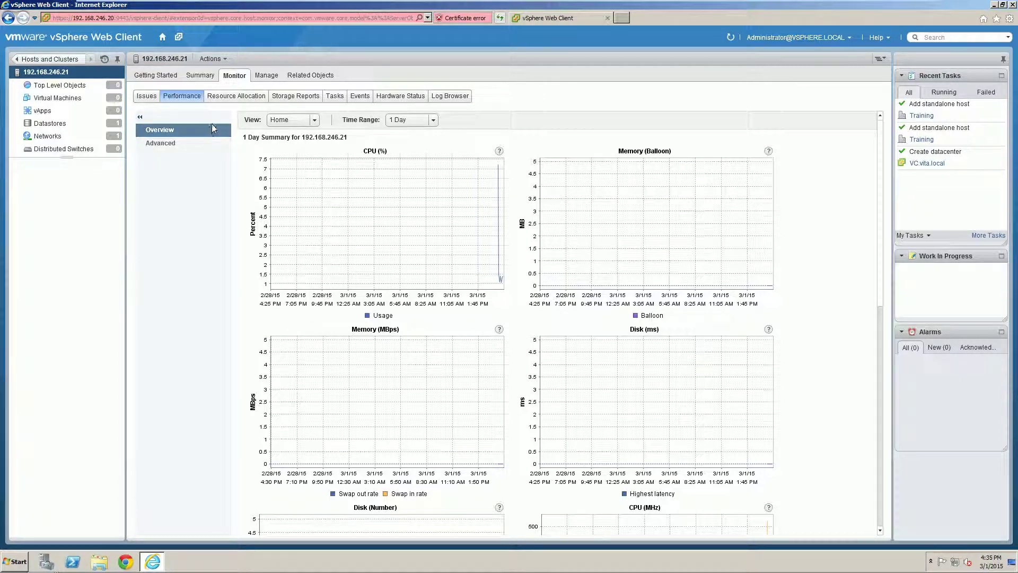
pyautogui.click(239, 98)
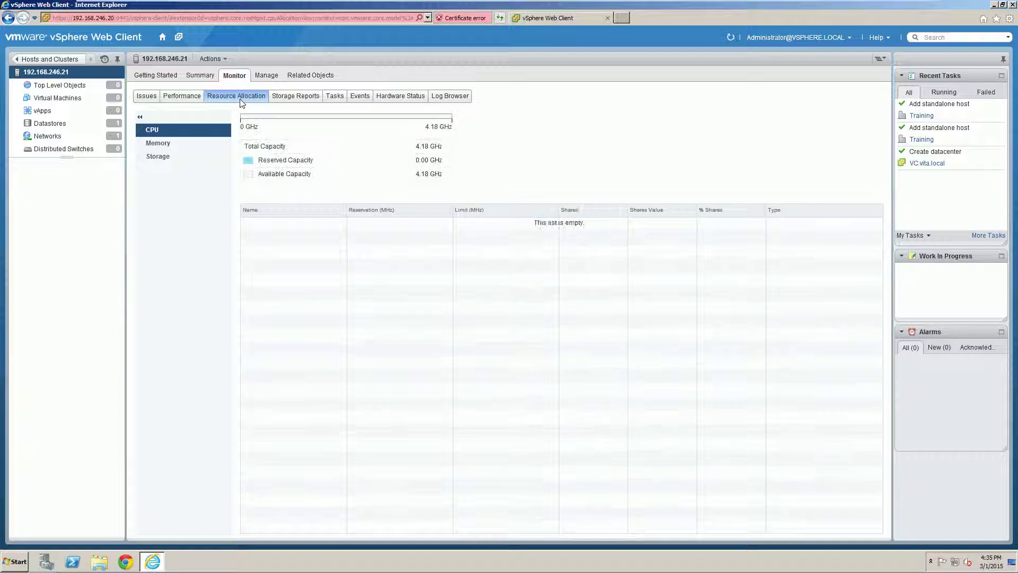
pyautogui.click(383, 102)
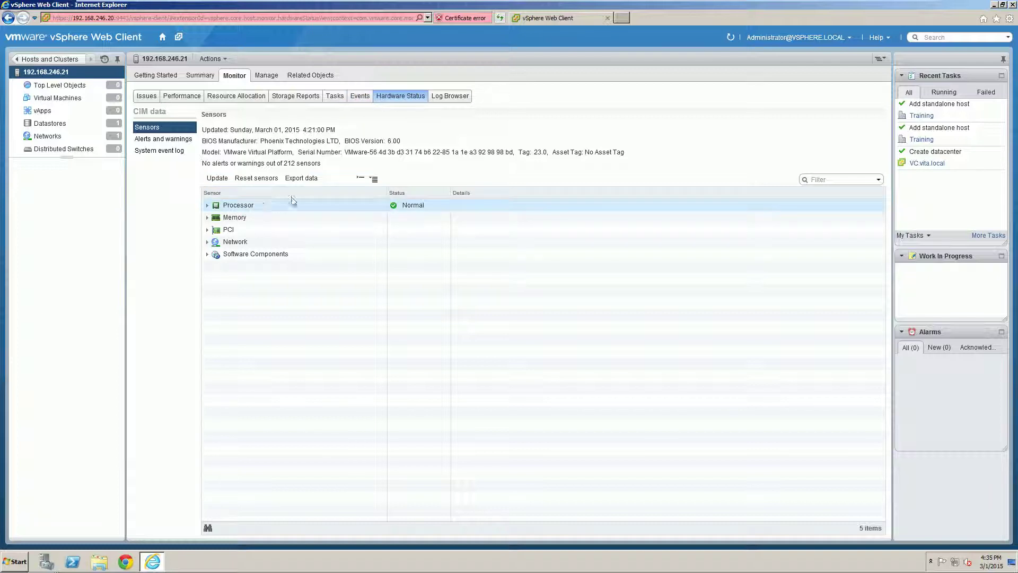
pyautogui.click(267, 76)
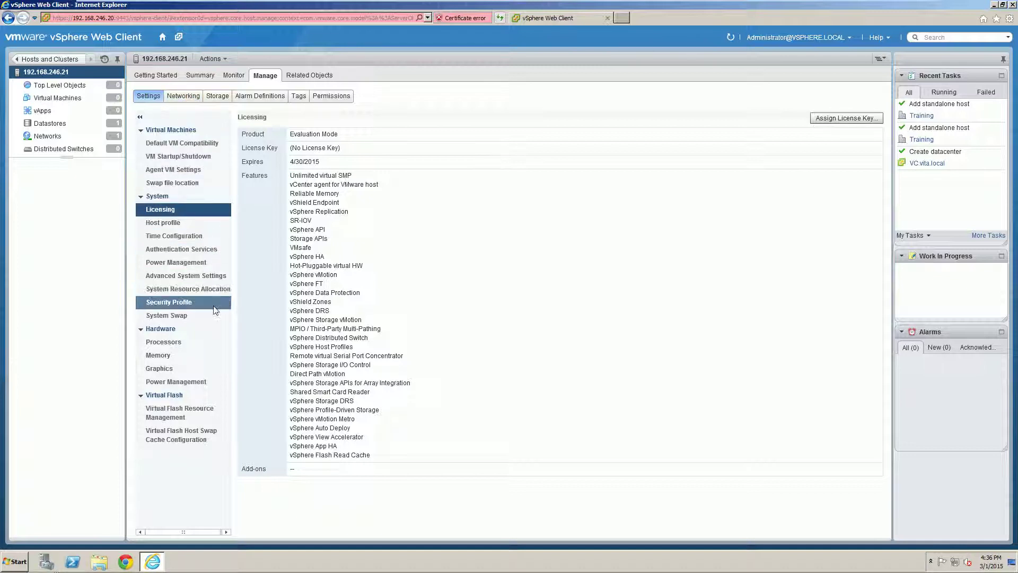
# Step: Select Time Configuration under Manage > Settings and click Edit
pyautogui.click(169, 241)
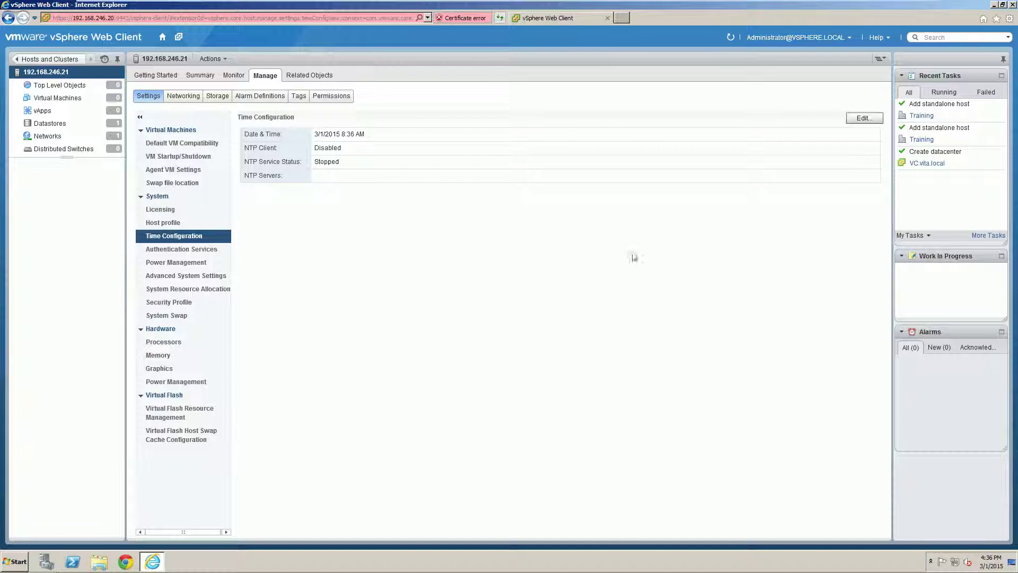
pyautogui.click(861, 118)
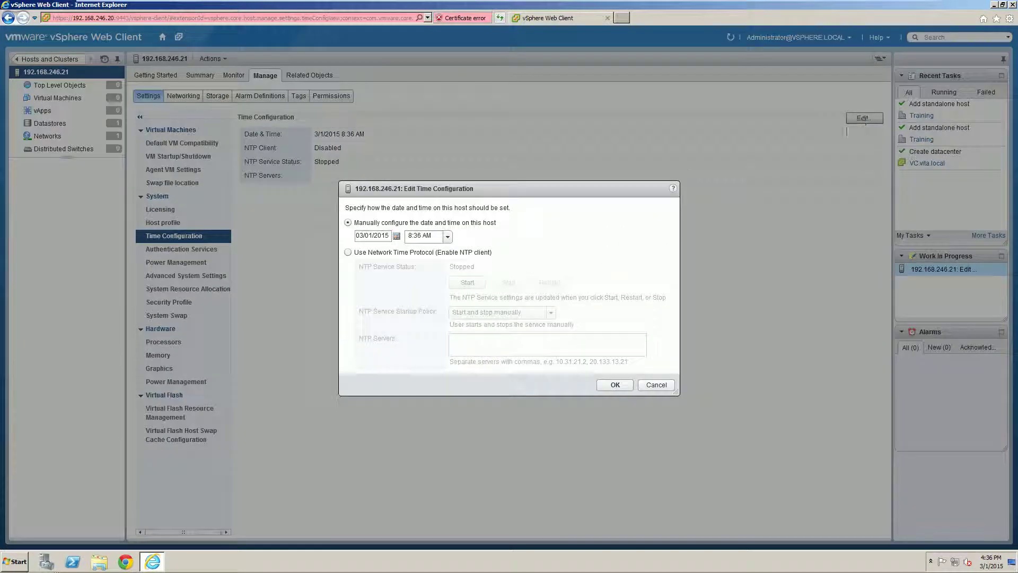
# Step: Choose Network Time Protocol, start NTP, and set startup policy to Start and stop with host
pyautogui.click(347, 252)
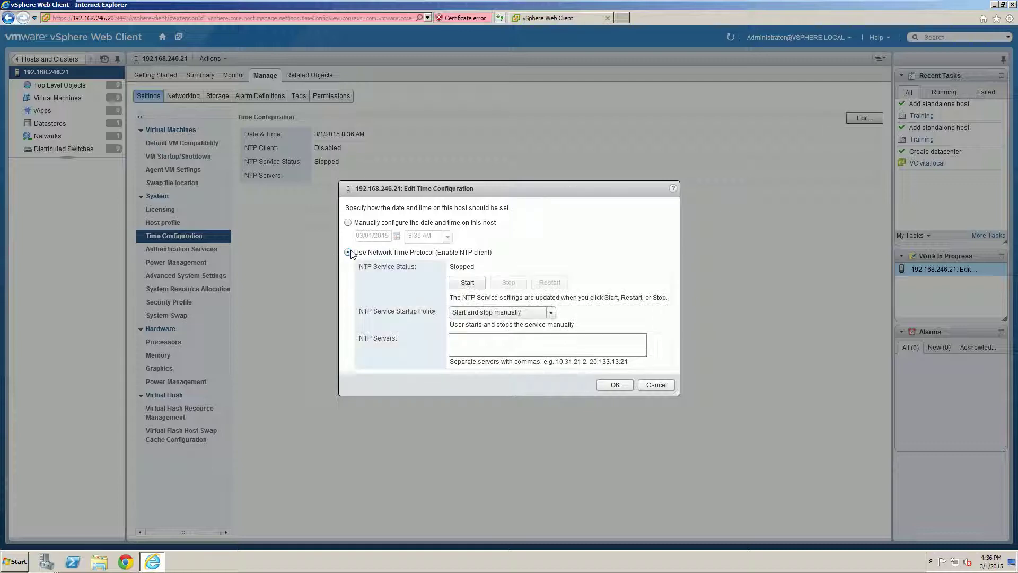
pyautogui.click(466, 282)
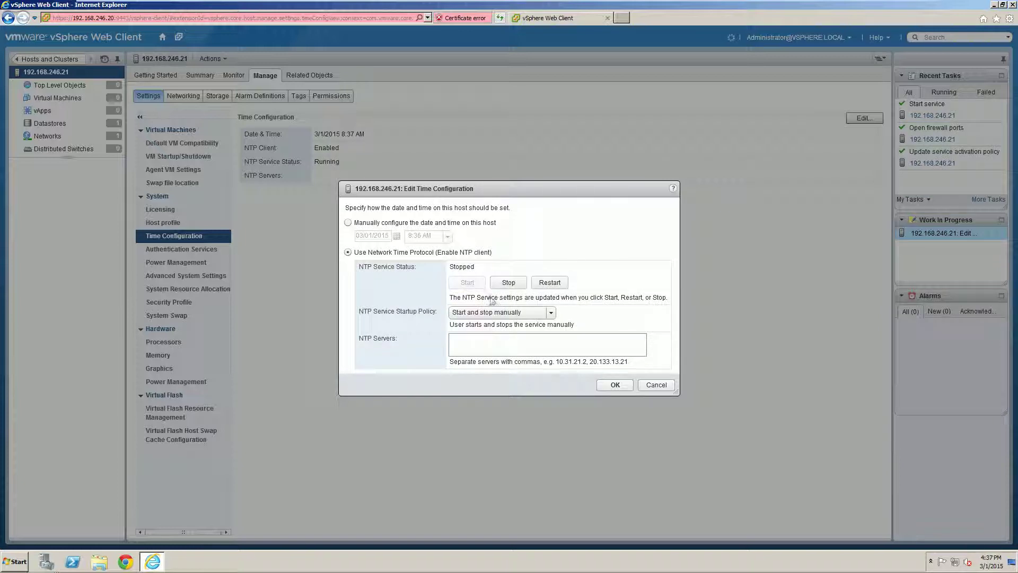
pyautogui.click(487, 313)
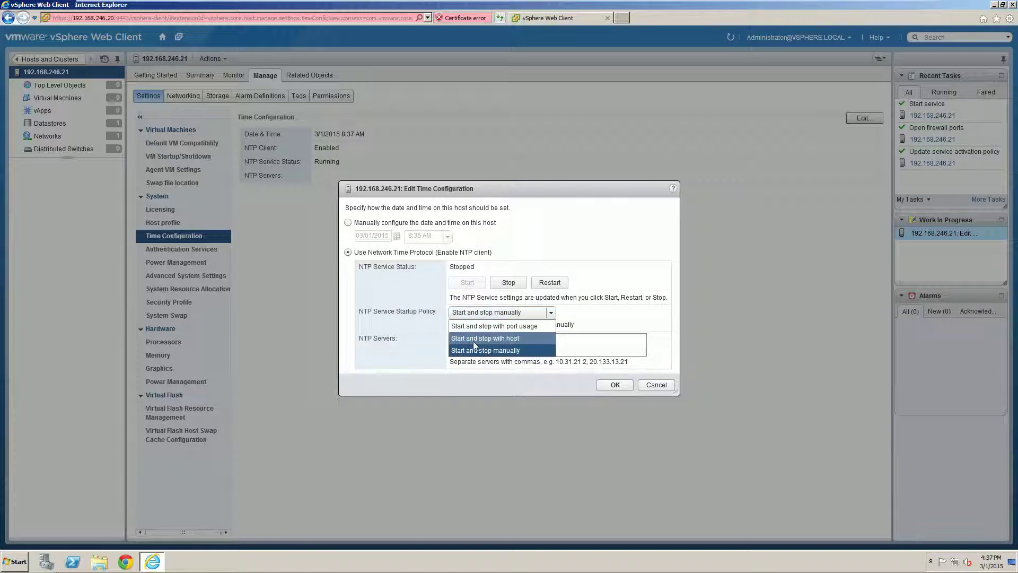
pyautogui.click(488, 338)
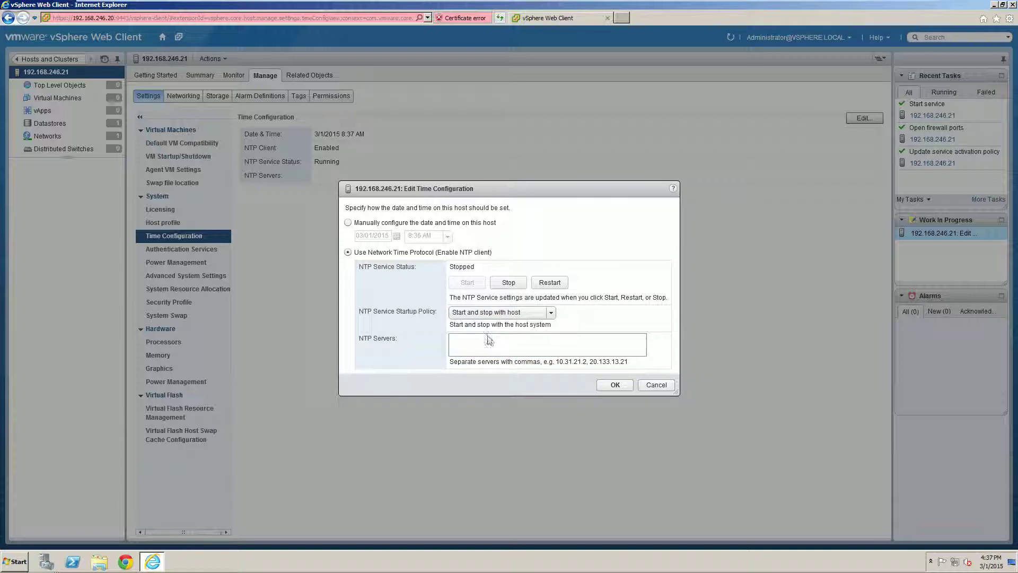
pyautogui.click(480, 346)
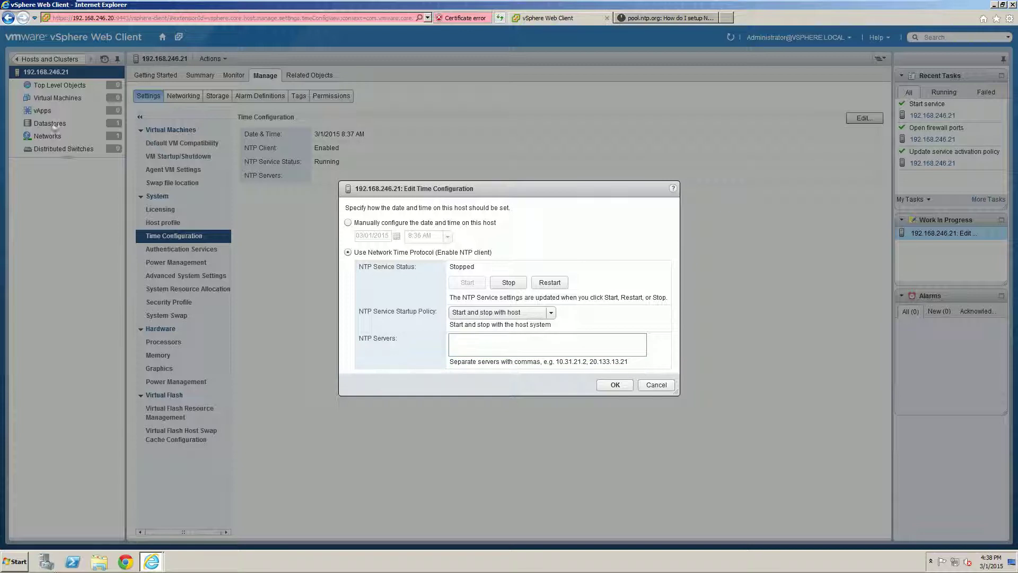
# Step: Copy 0.pool.ntp.org from the NTP Pool Project page and return to the host's time settings
pyautogui.click(650, 17)
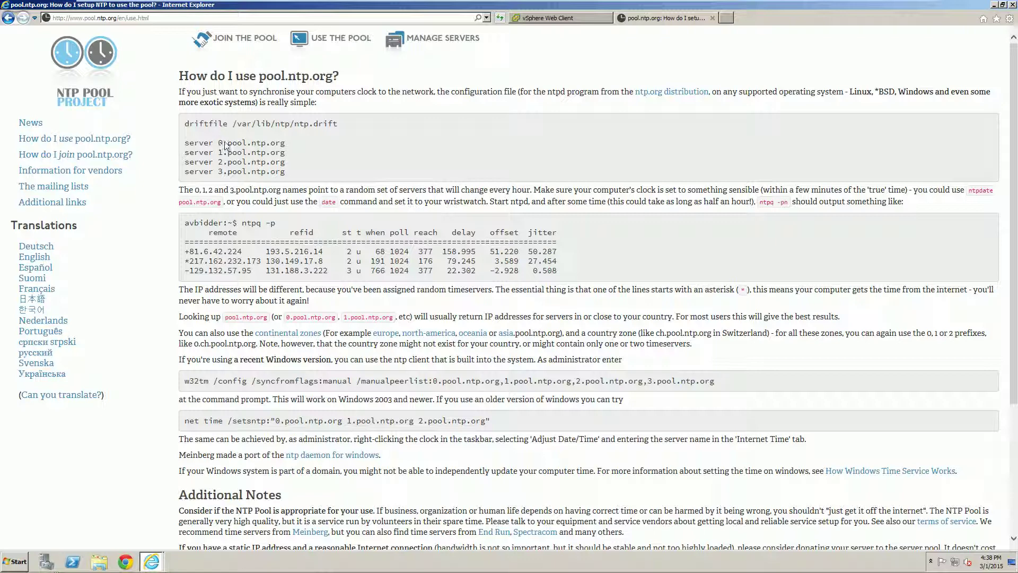
pyautogui.moveTo(218, 143); pyautogui.dragTo(287, 140)
pyautogui.hotkey('ctrl', 'c')
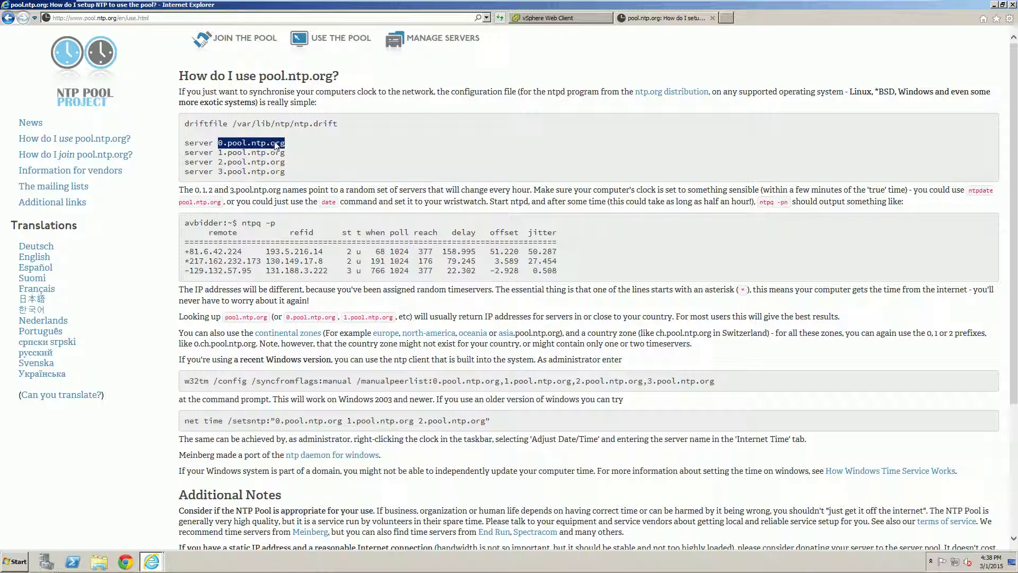
pyautogui.click(546, 17)
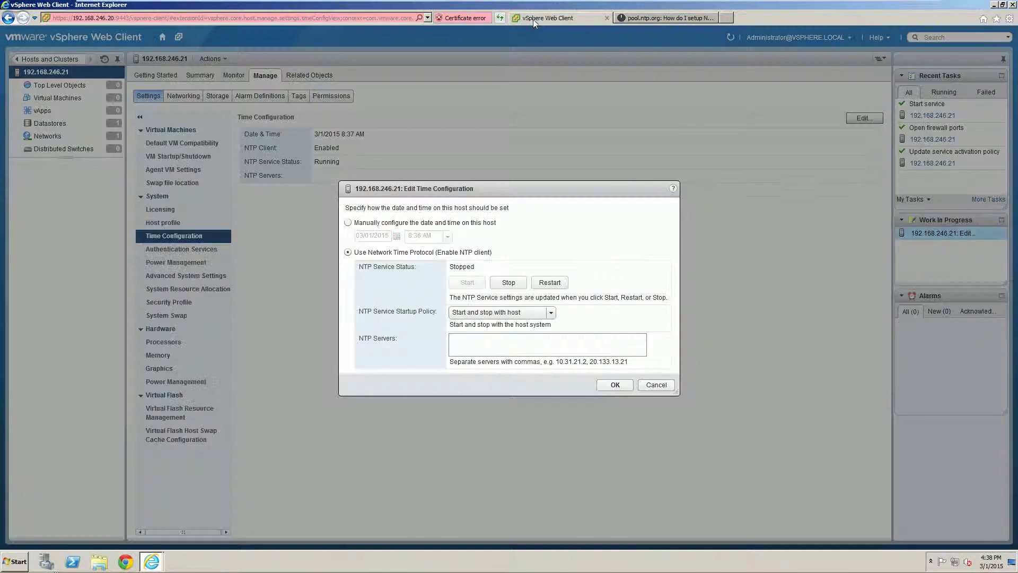
# Step: Enter 0.pool.ntp.org and 1.pool.ntp.org in the NTP Servers field
pyautogui.click(485, 346)
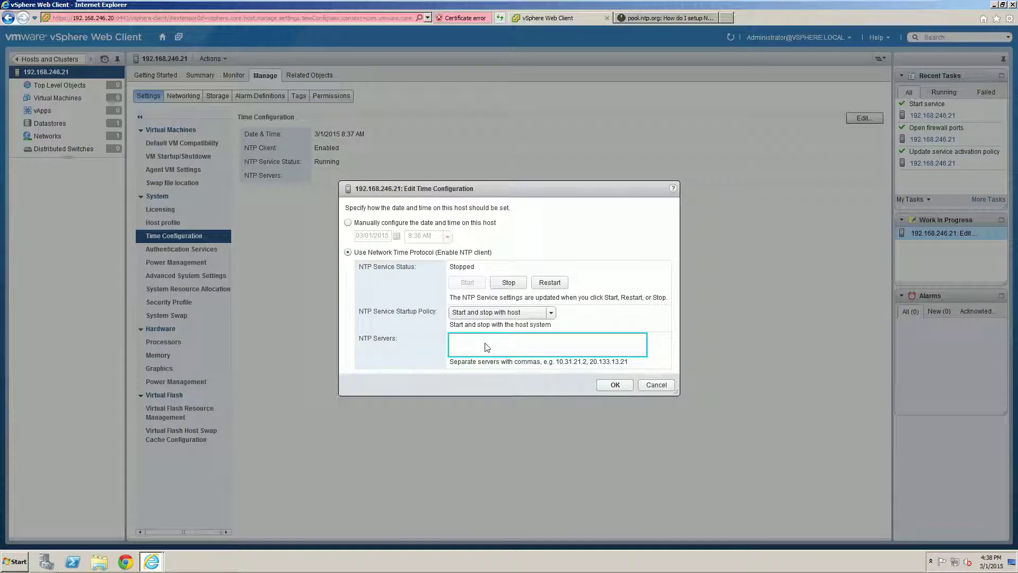
pyautogui.hotkey('ctrl', 'v')
pyautogui.write(',')
pyautogui.hotkey('ctrl', 'v')
pyautogui.click(496, 338)
pyautogui.press('BackSpace')
pyautogui.write('1')
# Step: Add 2.pool.ntp.org and 3.pool.ntp.org, save the time configuration, and navigate back
pyautogui.hotkey('ctrl', 'v')
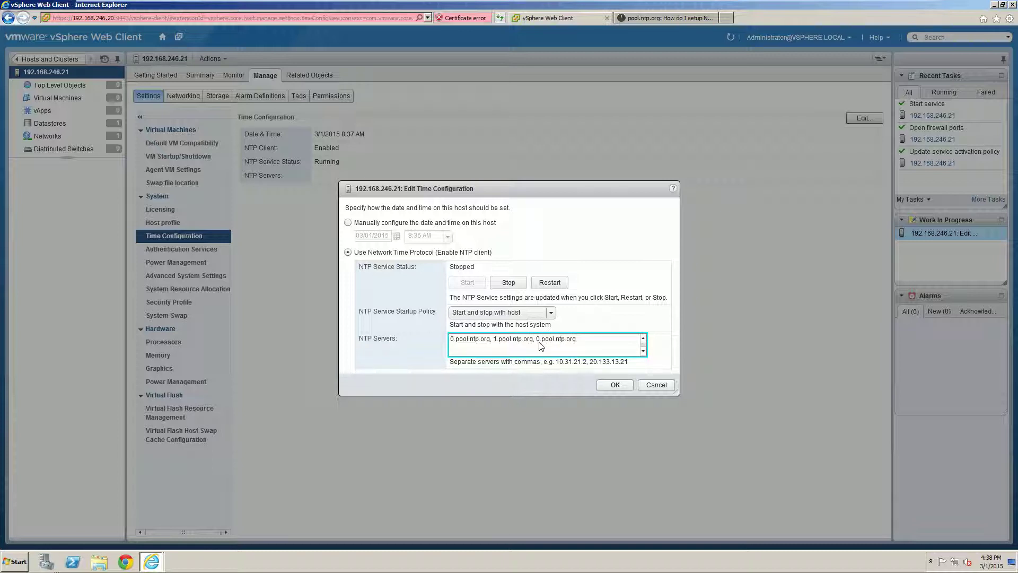
pyautogui.click(539, 340)
pyautogui.press('BackSpace')
pyautogui.write(',')
pyautogui.write('.pool.ntp.org,')
pyautogui.write('3')
pyautogui.click(623, 388)
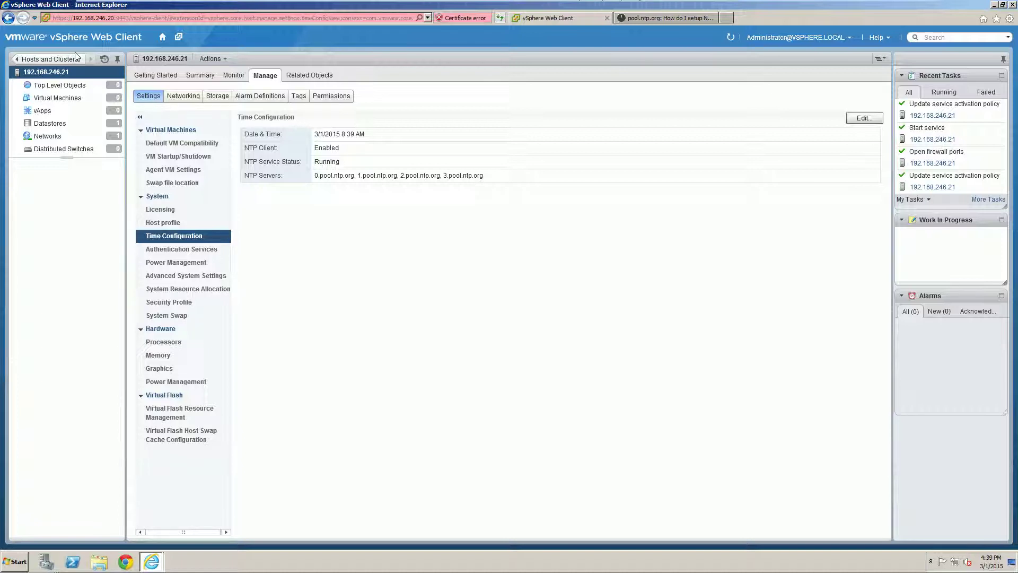
pyautogui.click(72, 60)
# Step: Go to host 192.168.246.22's Time Configuration settings and open Edit Time Configuration
pyautogui.click(72, 61)
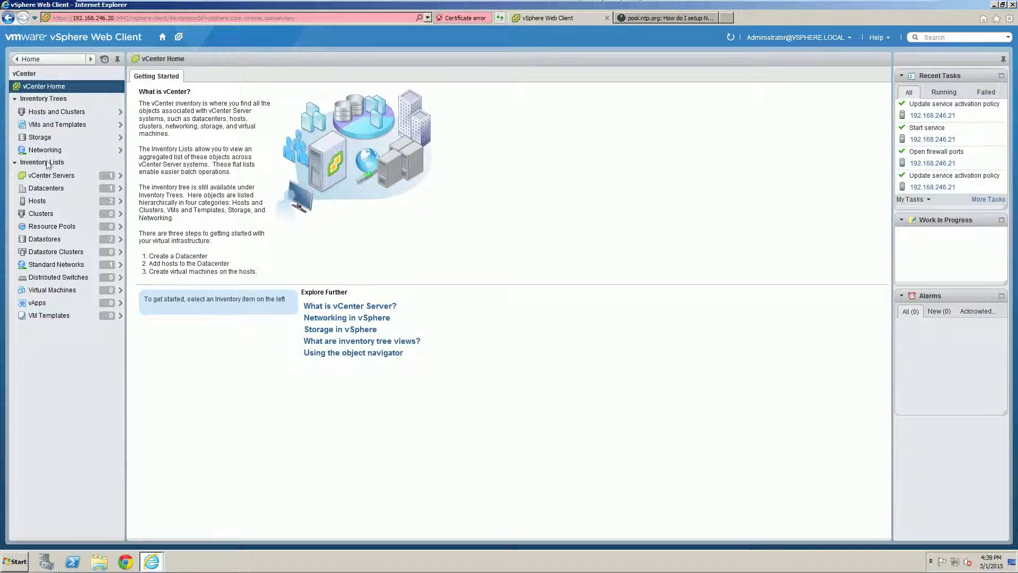
pyautogui.click(36, 200)
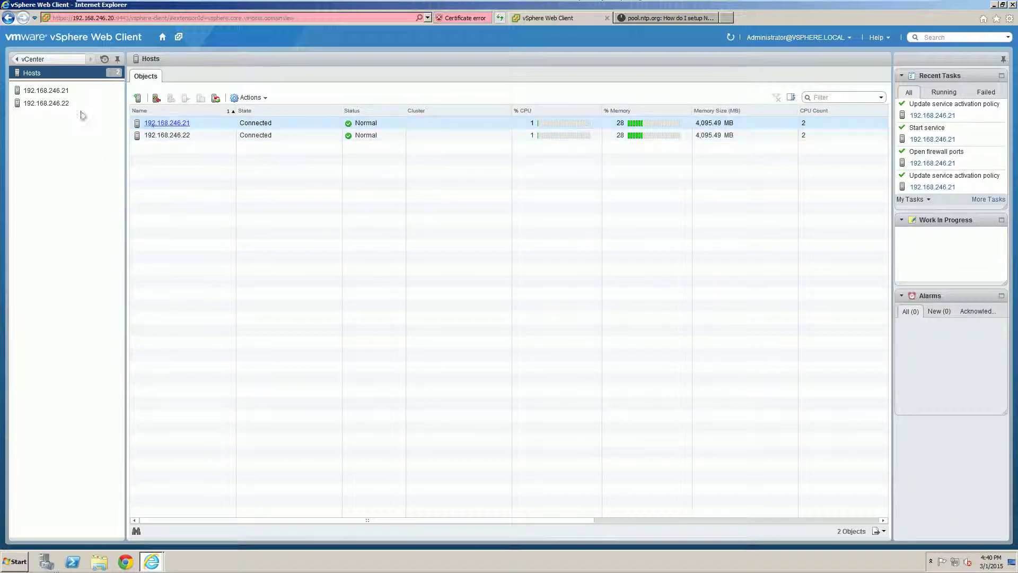
pyautogui.click(61, 103)
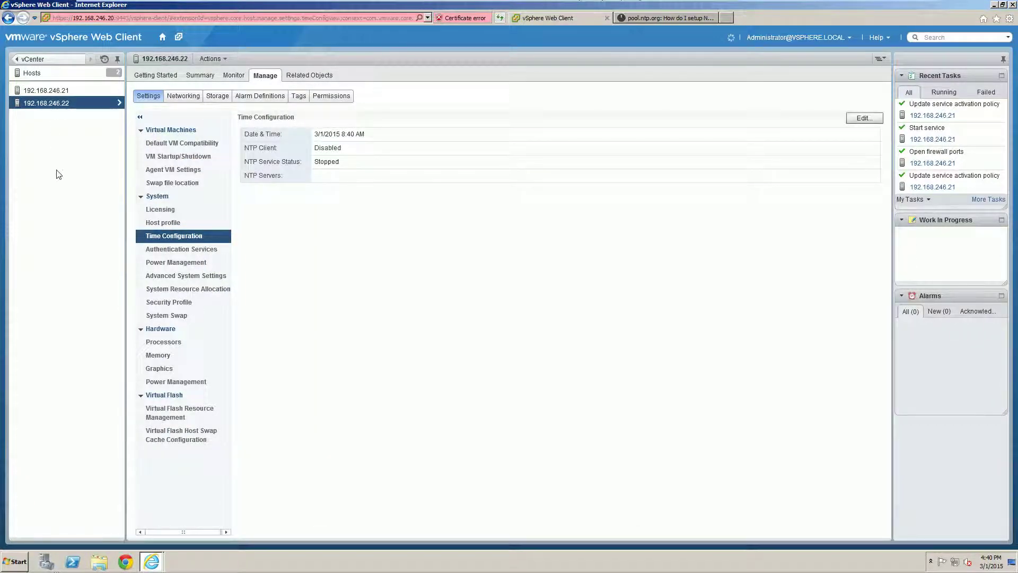
pyautogui.click(215, 191)
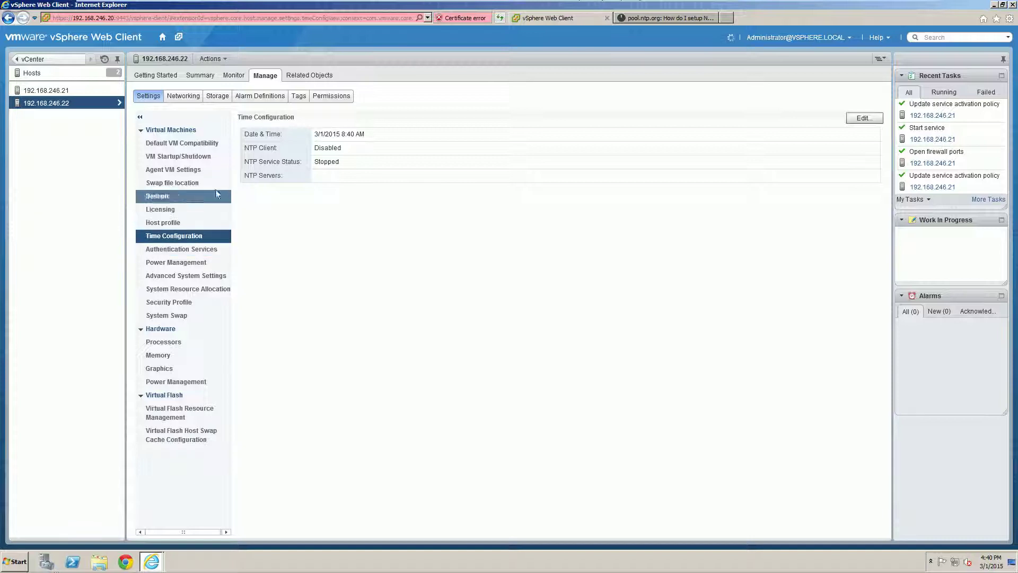
pyautogui.click(225, 59)
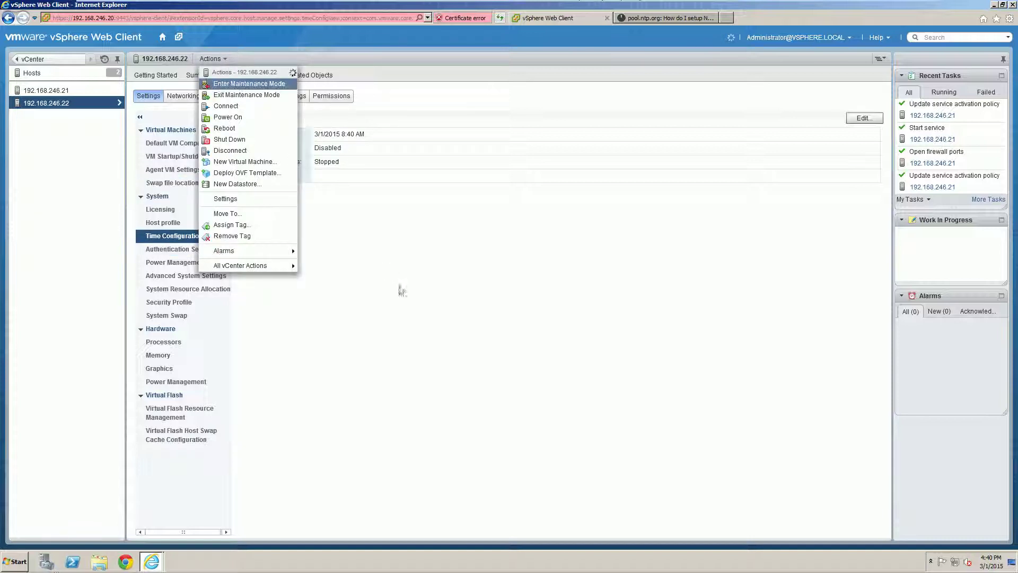
pyautogui.click(436, 318)
pyautogui.click(181, 273)
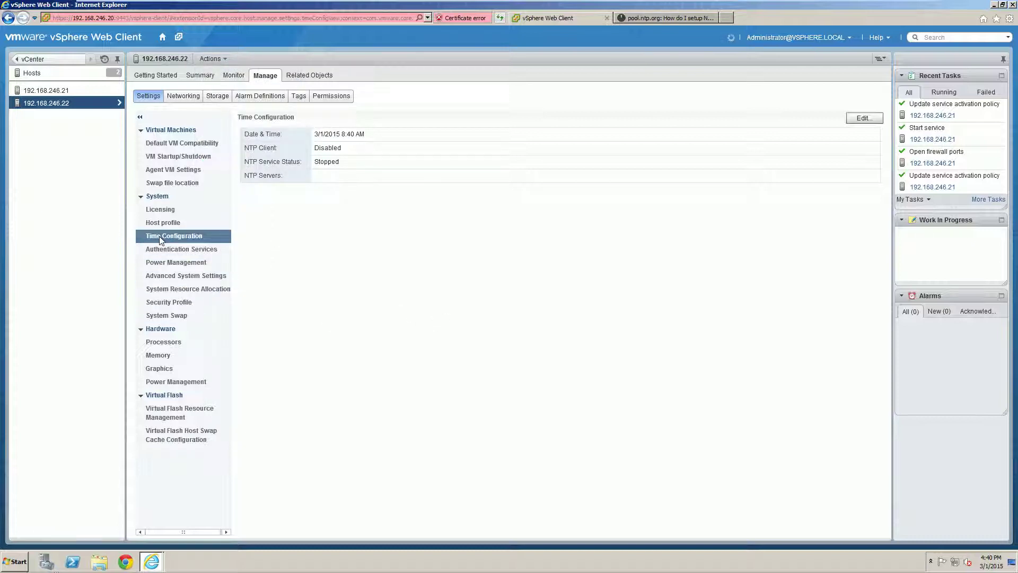
pyautogui.click(864, 118)
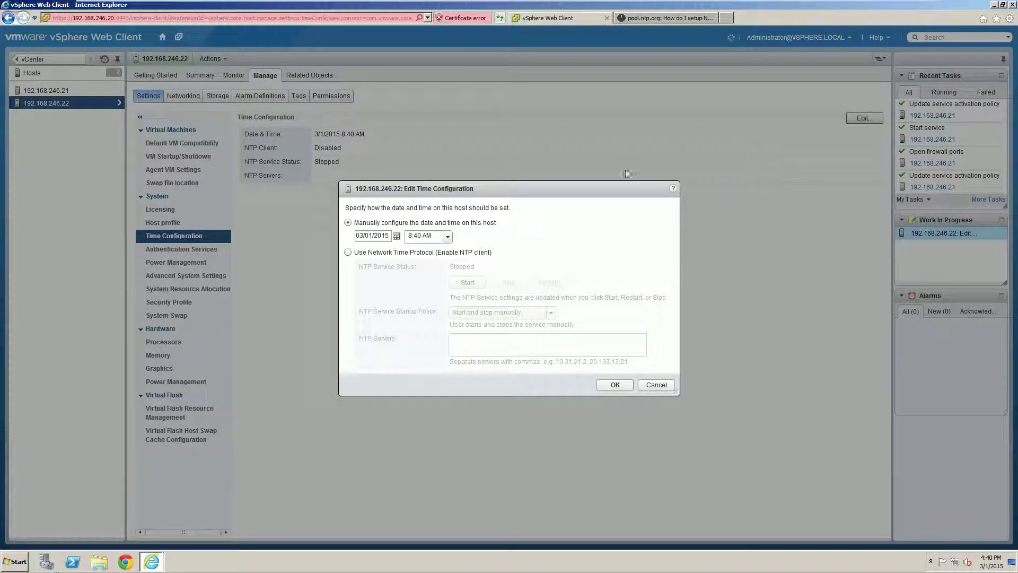
# Step: Switch host 192.168.246.22 to Network Time Protocol, start the service, with policy Start and stop with host
pyautogui.click(348, 253)
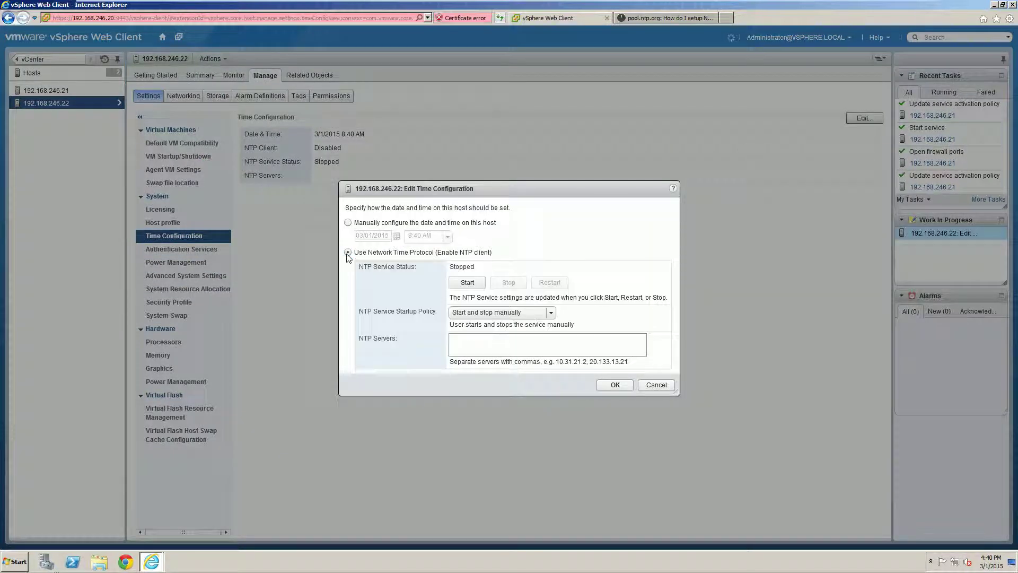
pyautogui.click(468, 286)
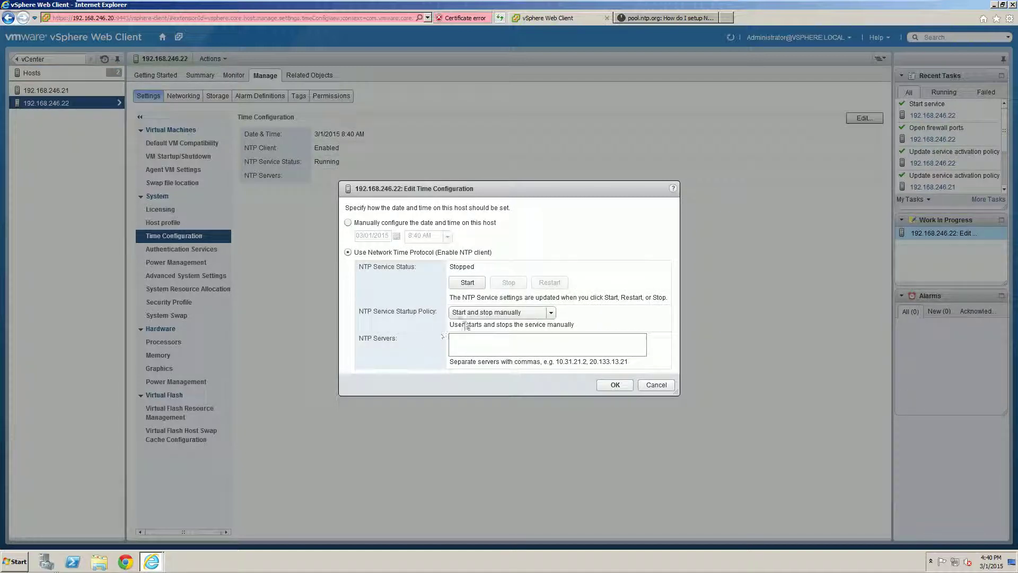
pyautogui.click(481, 313)
pyautogui.click(494, 335)
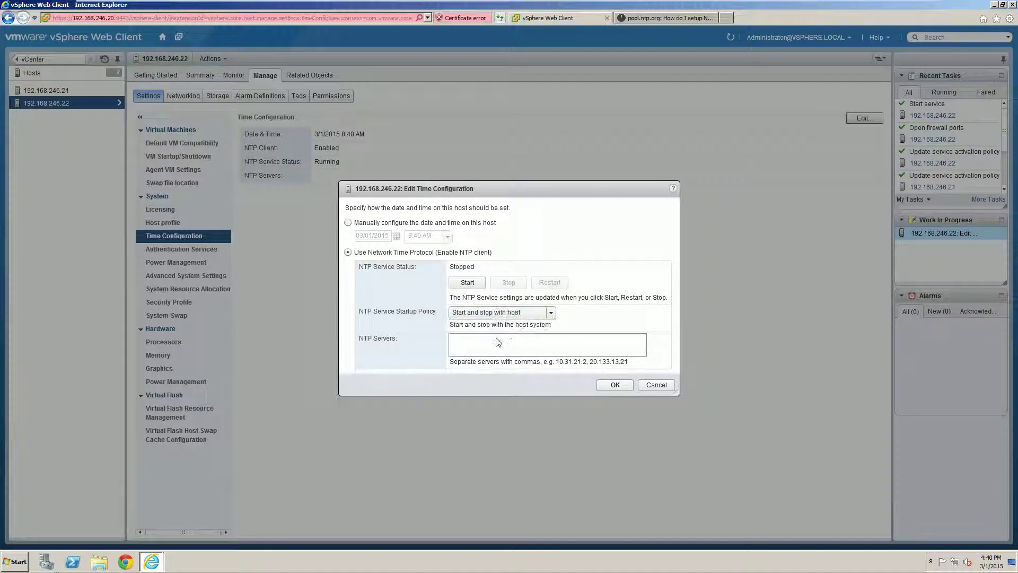
# Step: Enter 0.pool.ntp.org and 1.pool.ntp.org as NTP servers
pyautogui.click(487, 342)
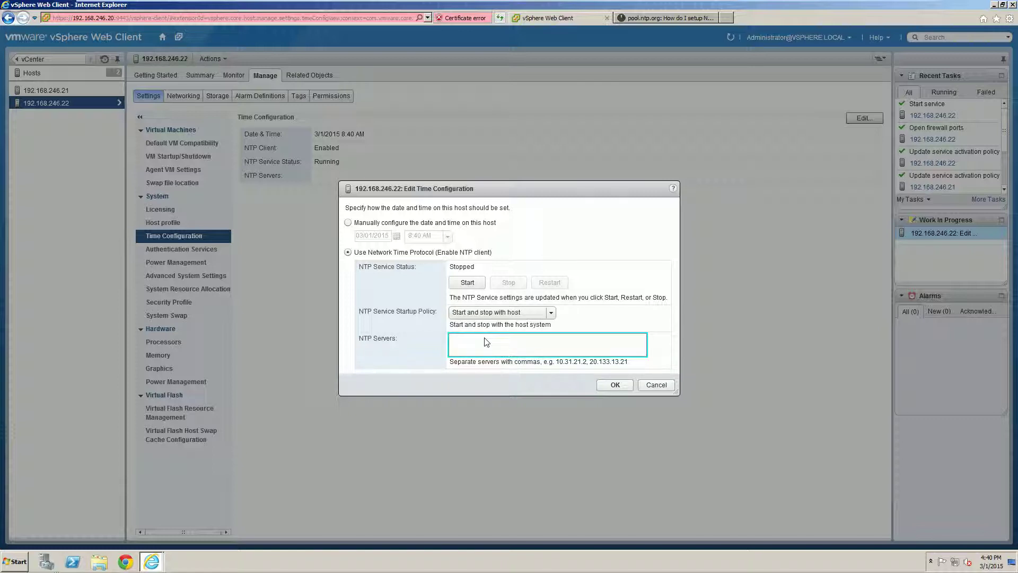
pyautogui.hotkey('ctrl', 'v')
pyautogui.write(',')
pyautogui.write('pool.ntp.org')
pyautogui.click(494, 341)
pyautogui.write('1.')
# Step: Add 2.pool.ntp.org and 3.pool.ntp.org and save the time configuration
pyautogui.write('pool.ntp.org')
pyautogui.click(537, 341)
pyautogui.write('.')
pyautogui.press('Left')
pyautogui.write('2')
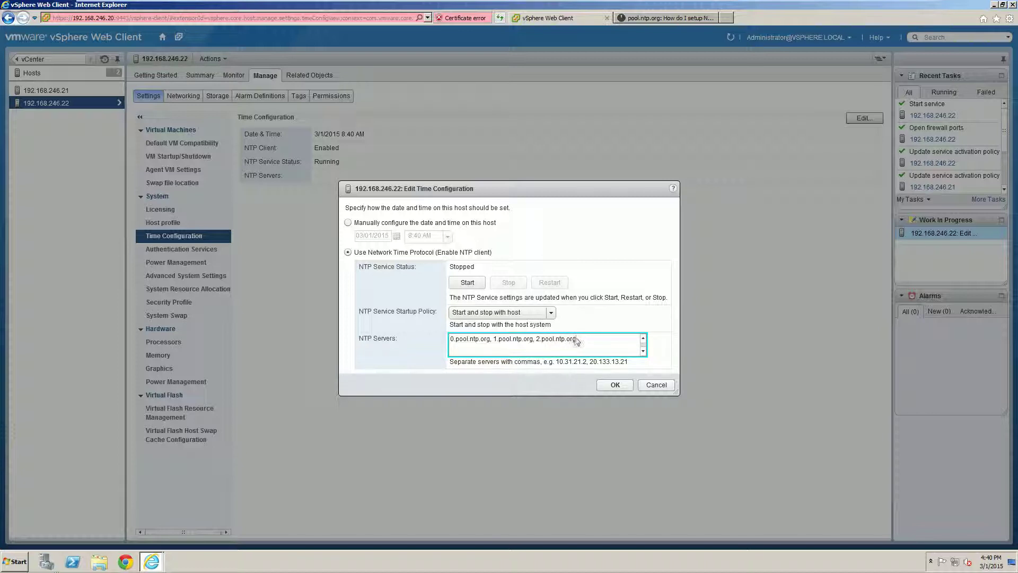
pyautogui.write(',')
pyautogui.hotkey('ctrl', 'v')
pyautogui.click(582, 343)
pyautogui.press('BackSpace')
pyautogui.write('3')
pyautogui.click(615, 385)
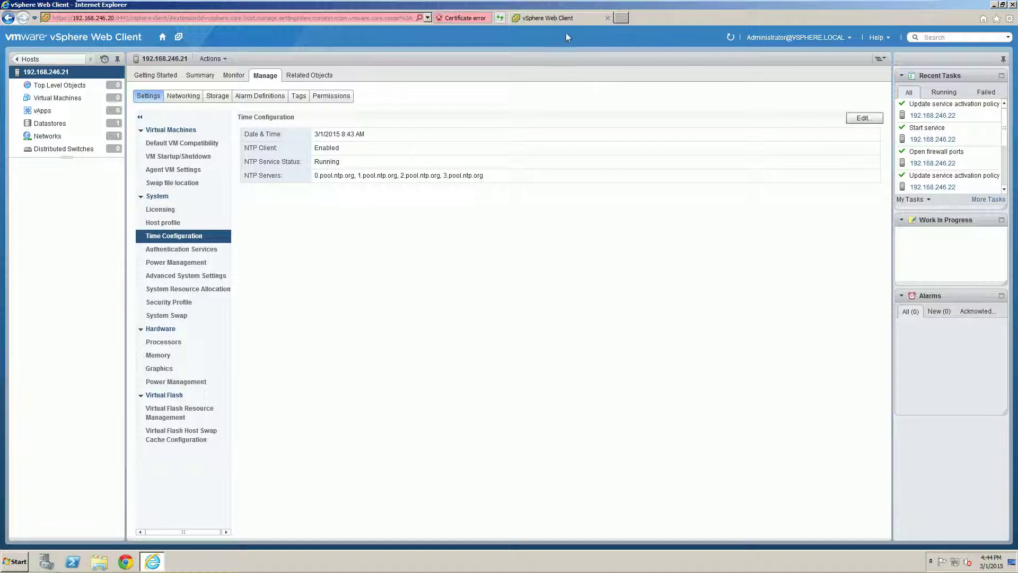
# Step: Load 192.168.246.21 in a new Internet Explorer tab, bypassing the certificate warning
pyautogui.click(621, 18)
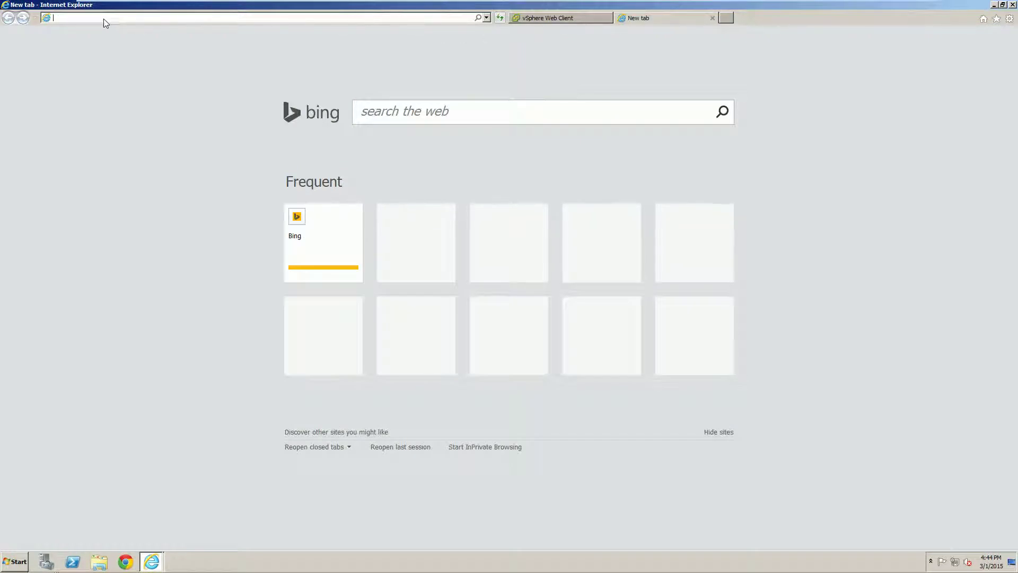
pyautogui.write('192.')
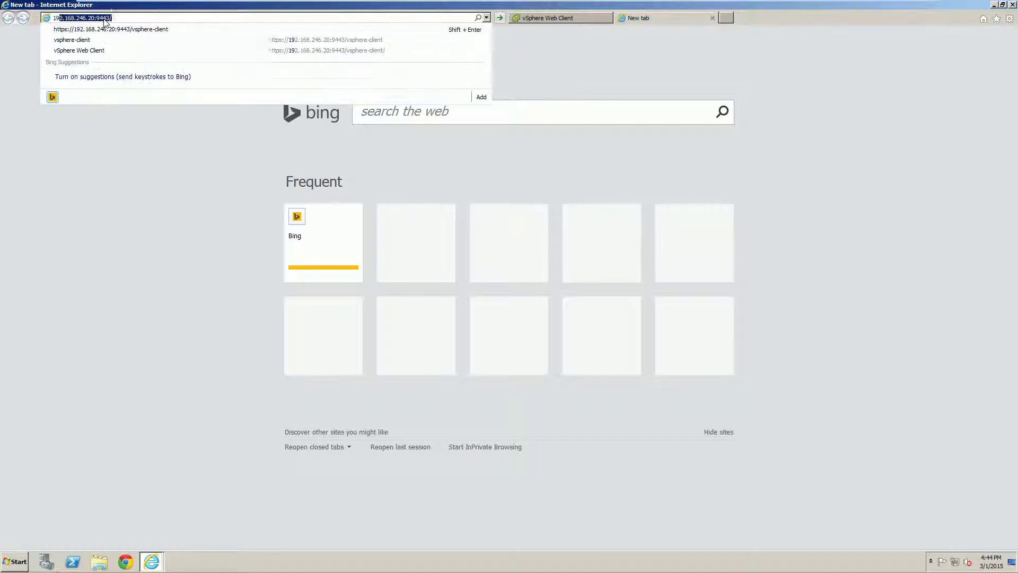
pyautogui.write('168.246.21')
pyautogui.press('Return')
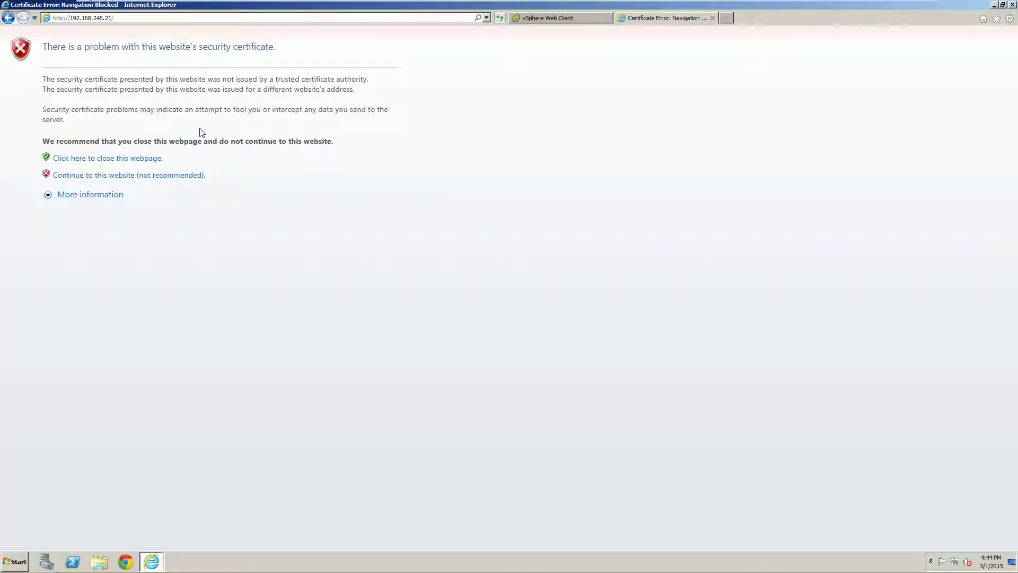
pyautogui.click(69, 175)
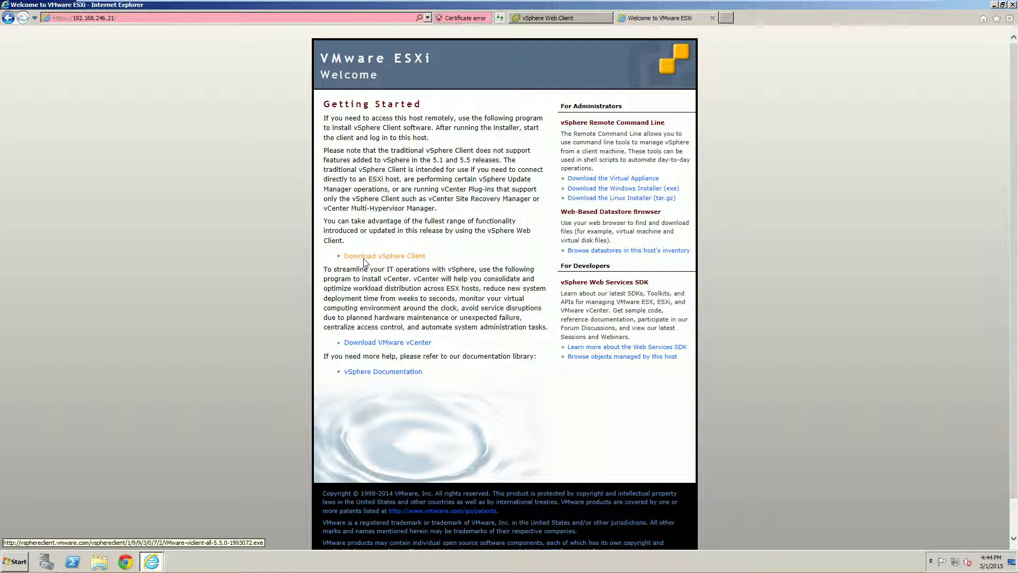
# Step: Download the vSphere Client installer from the ESXi welcome page with Save and run
pyautogui.click(363, 258)
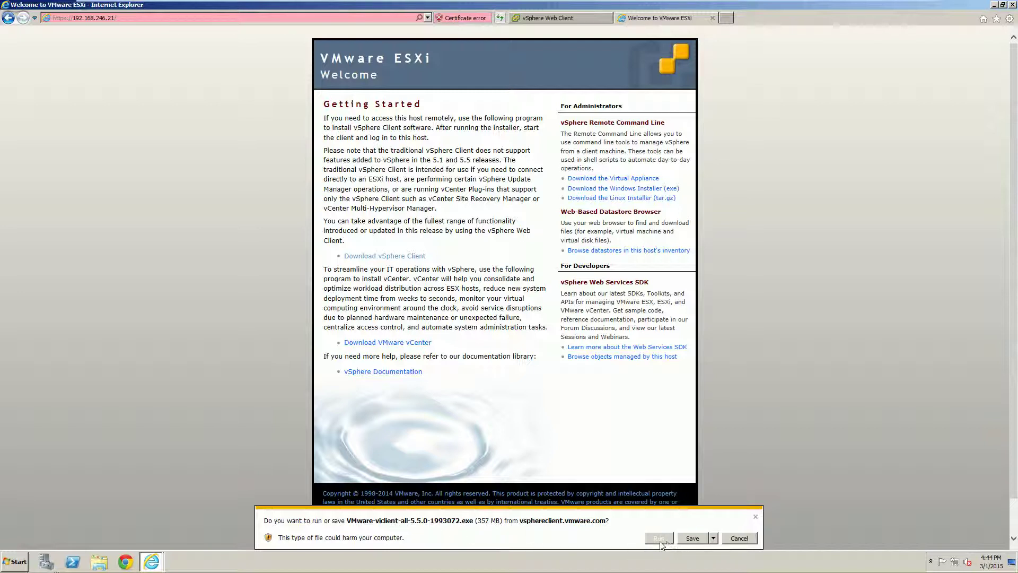
pyautogui.click(713, 537)
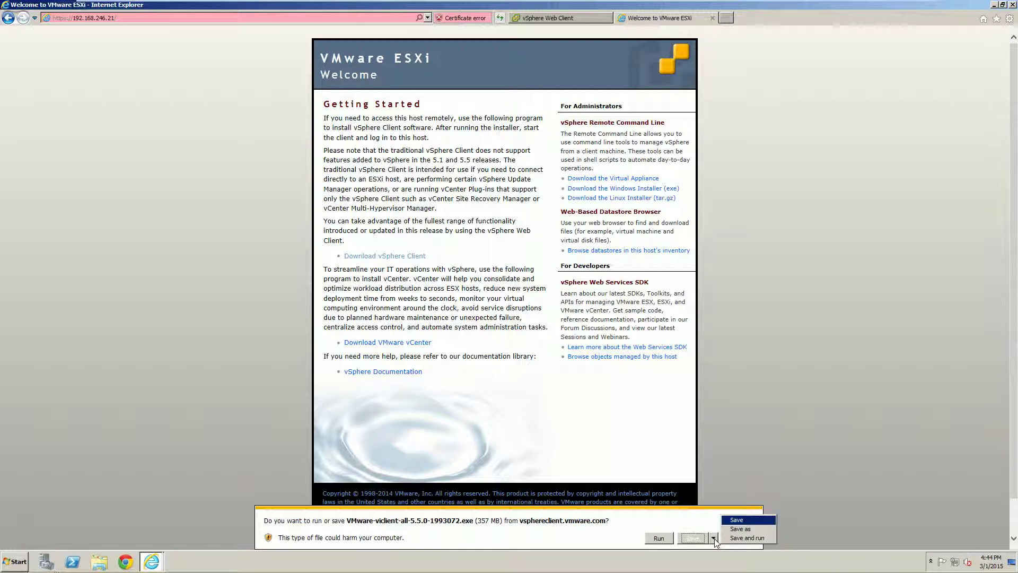
pyautogui.click(736, 520)
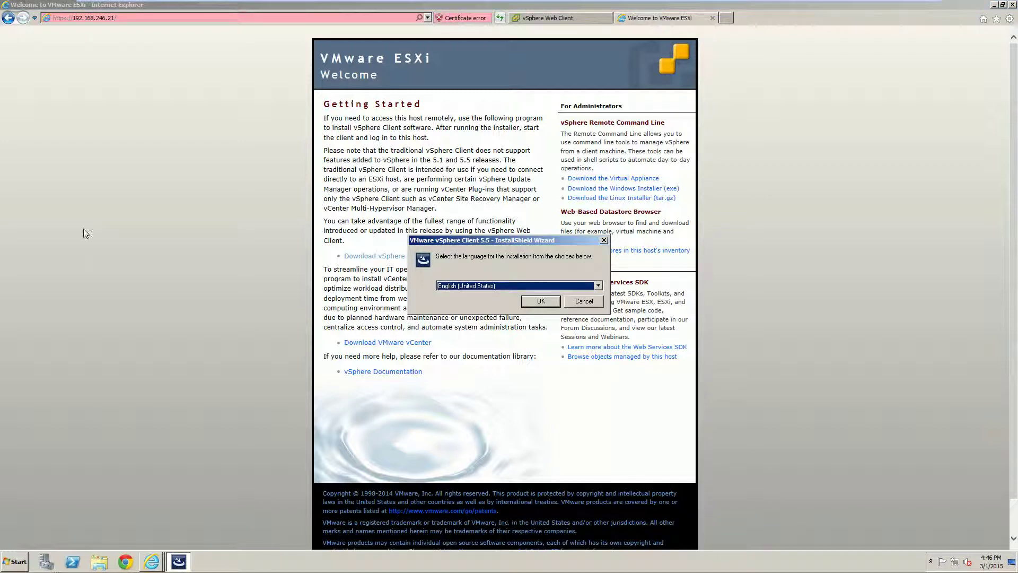
# Step: Install vSphere Client 5.5 in English to the default folder, then close all Internet Explorer tabs
pyautogui.click(540, 302)
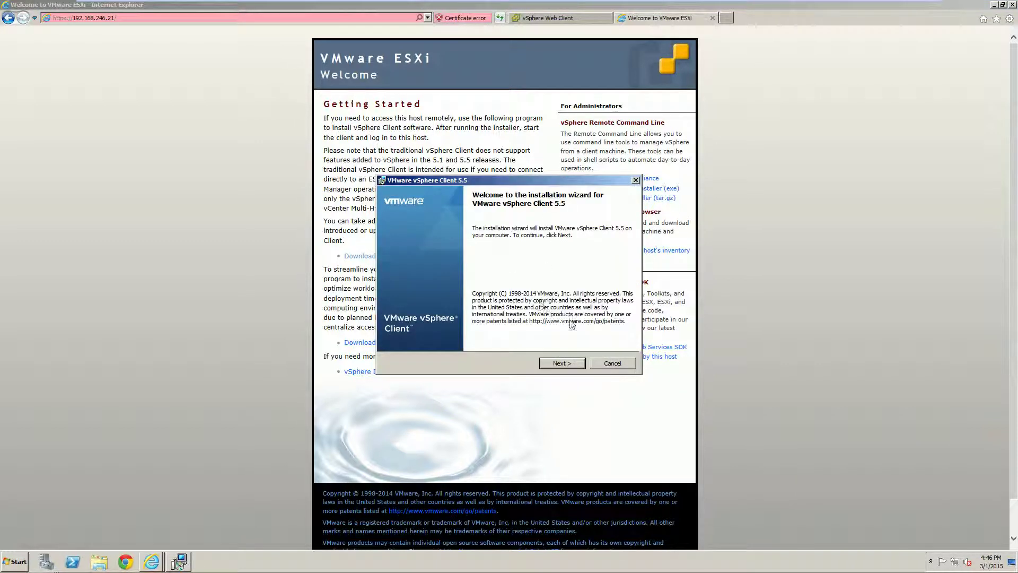
pyautogui.click(561, 363)
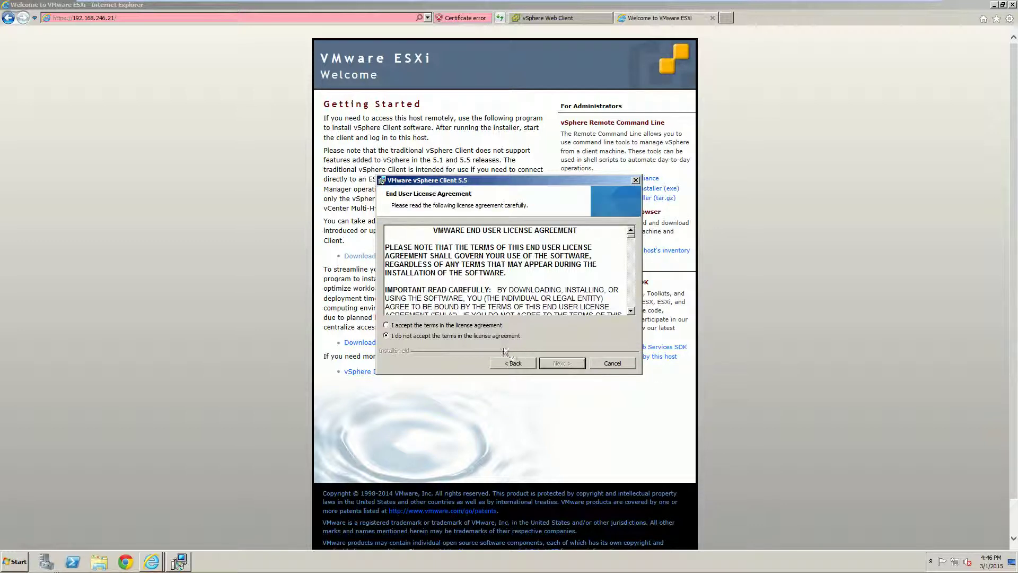
pyautogui.click(492, 325)
pyautogui.click(561, 363)
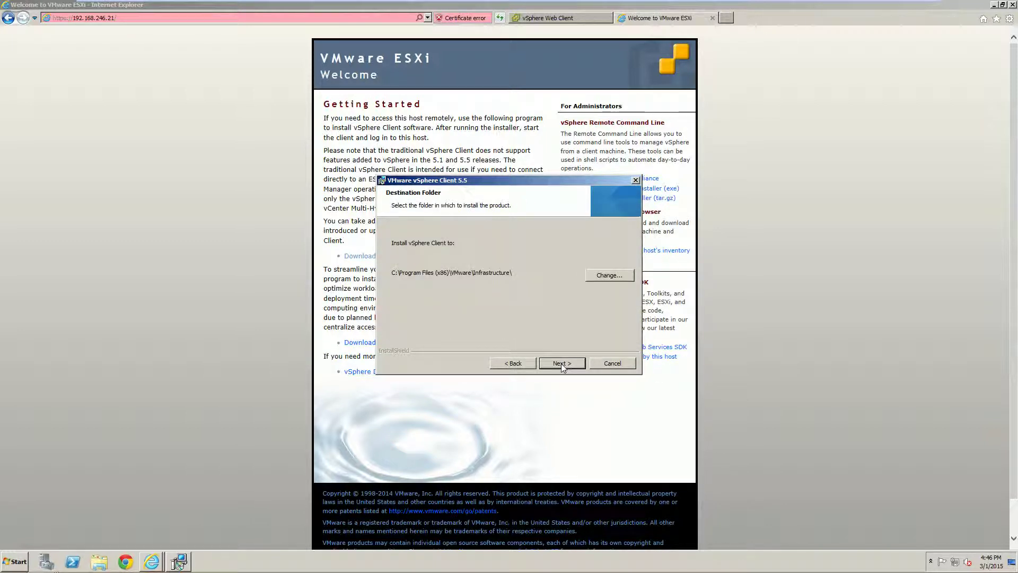
pyautogui.click(555, 359)
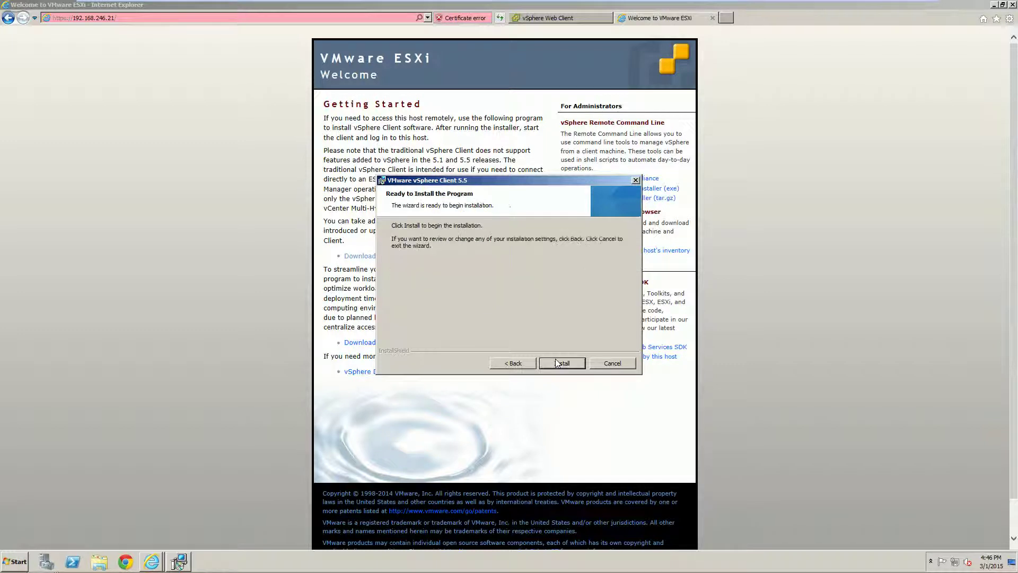
pyautogui.click(555, 358)
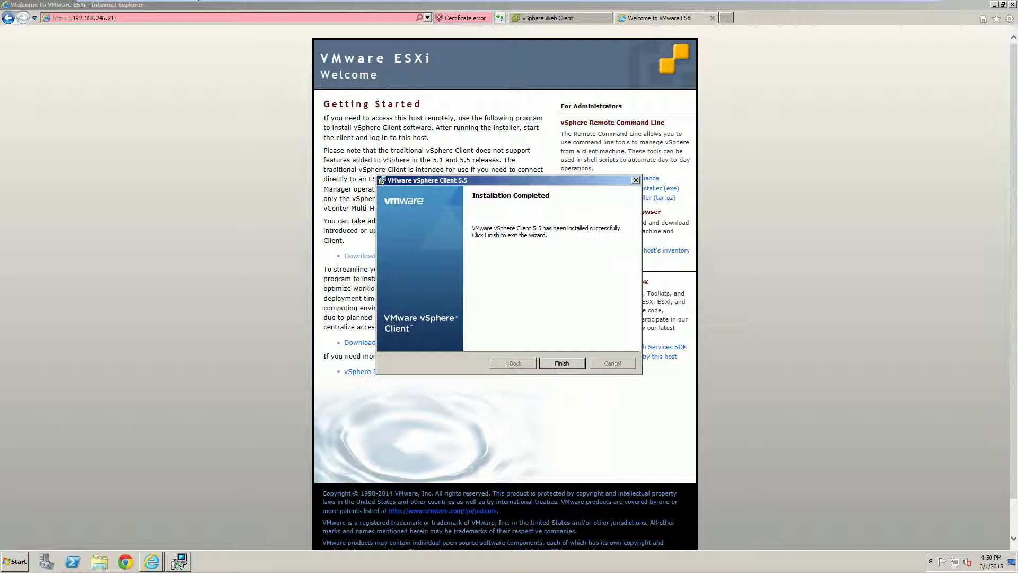
pyautogui.click(562, 364)
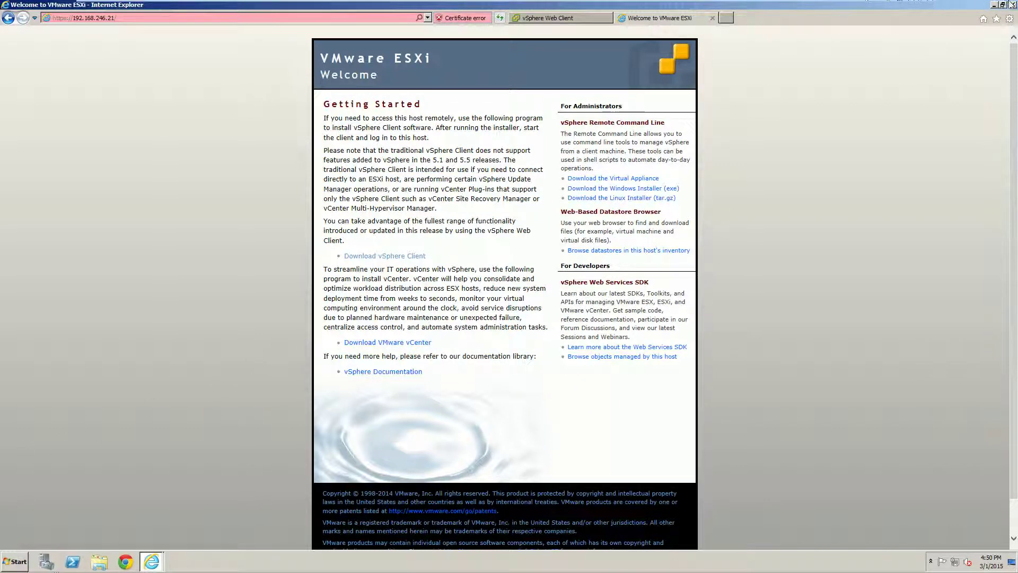
pyautogui.click(1012, 4)
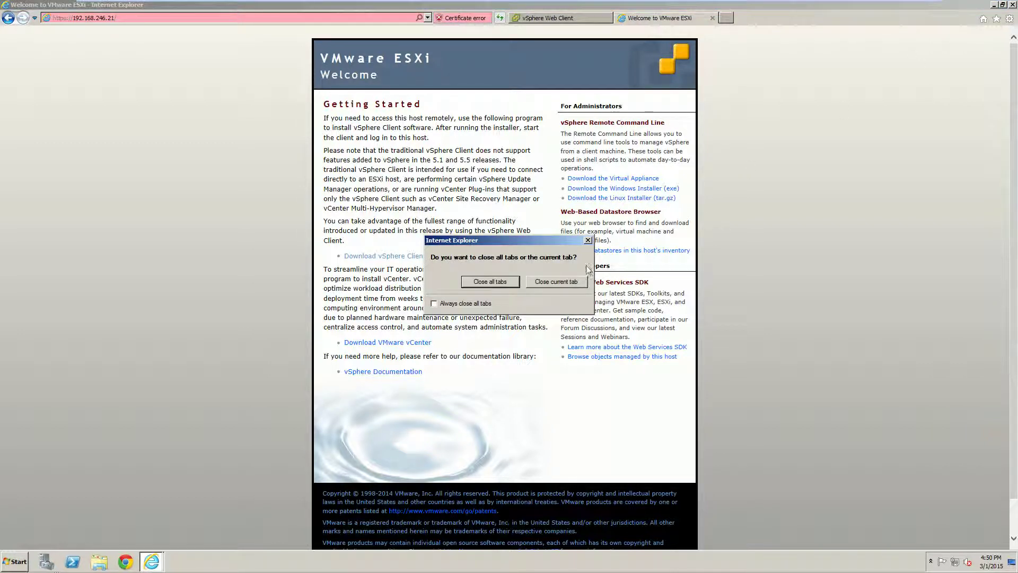
pyautogui.click(490, 283)
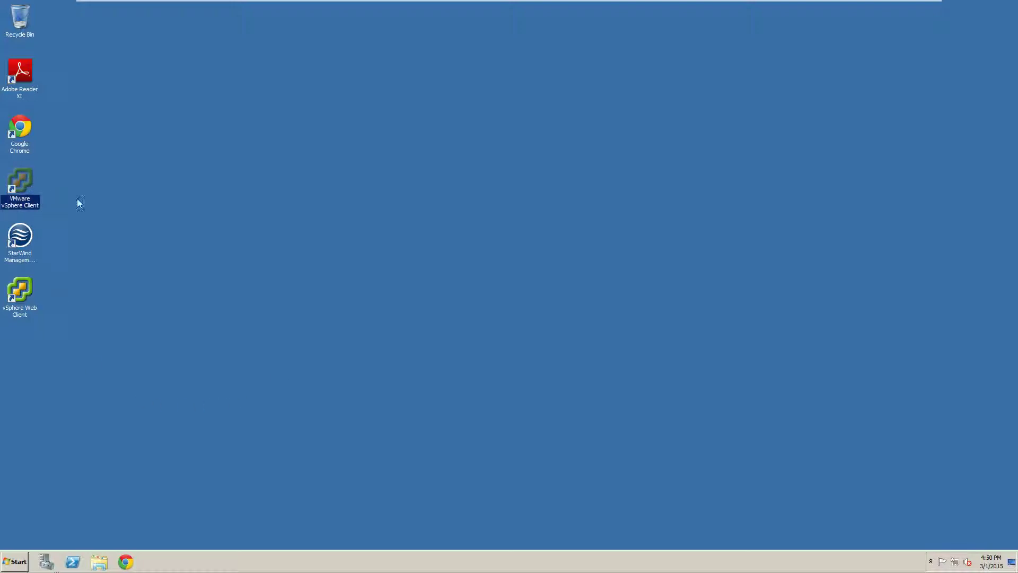
# Step: Start VMware vSphere Client from its desktop shortcut
pyautogui.doubleClick(21, 204)
pyautogui.click(24, 308)
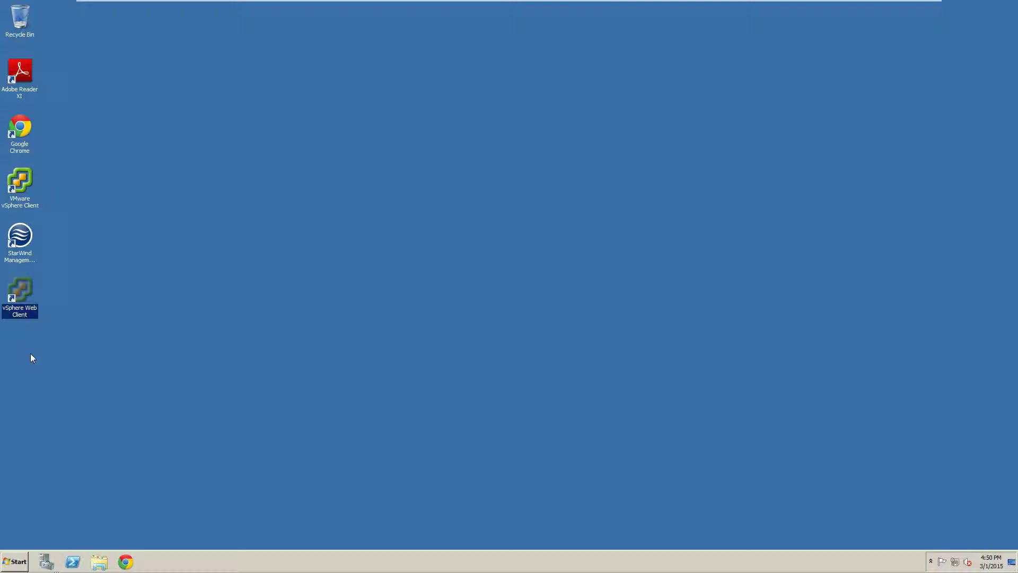
pyautogui.doubleClick(21, 197)
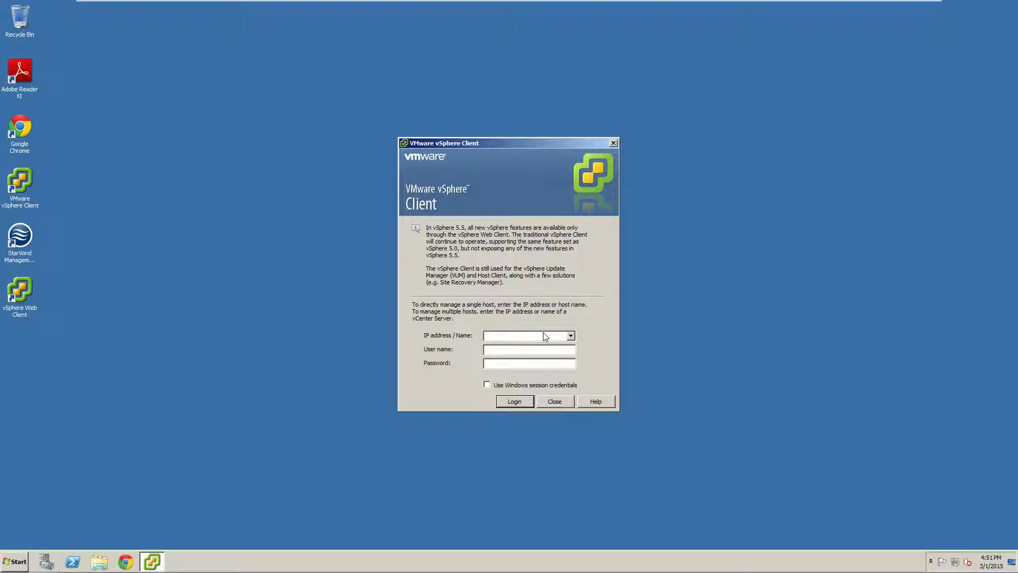
# Step: Log in to 192.168.246.20 with the administrator account, installing and ignoring its certificate warning
pyautogui.write('1')
pyautogui.write('9')
pyautogui.write('2.168.')
pyautogui.write('246.')
pyautogui.write('20')
pyautogui.write('adminst')
pyautogui.write('rator')
pyautogui.write('@')
pyautogui.write('vsphere.locaq')
pyautogui.press('BackSpace')
pyautogui.press('BackSpace')
pyautogui.write('********')
pyautogui.press('Return')
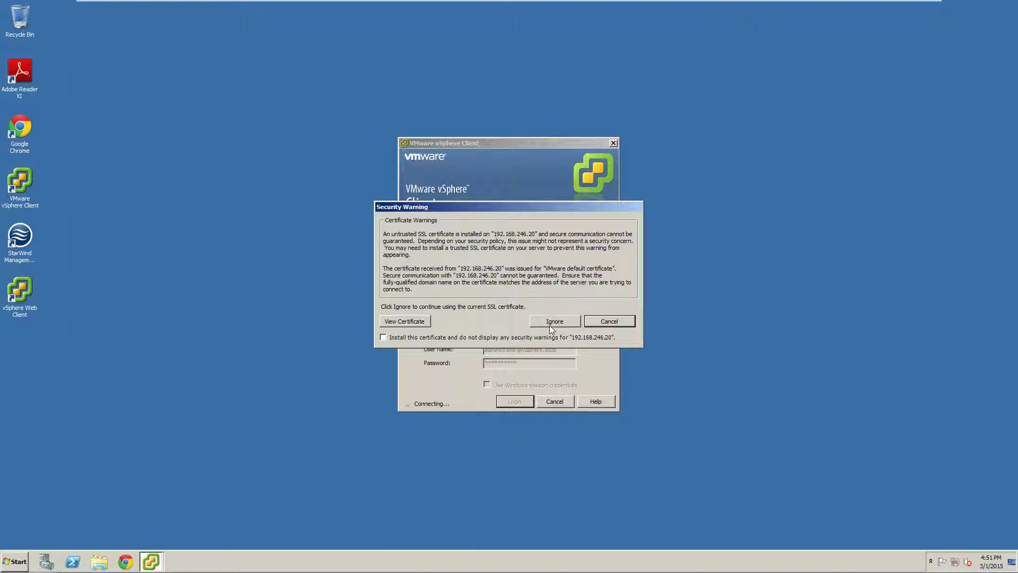
pyautogui.click(384, 337)
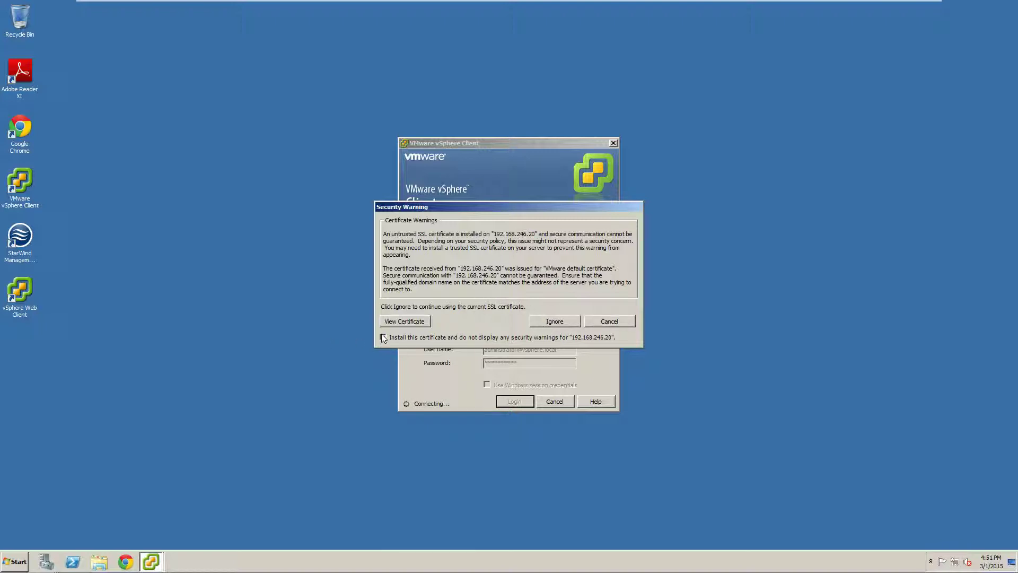
pyautogui.click(550, 321)
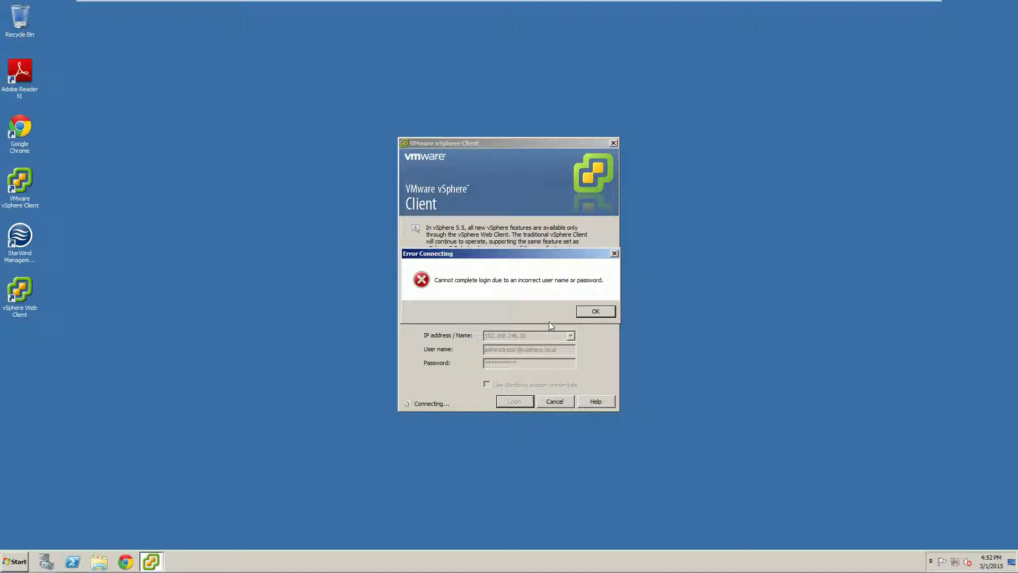
pyautogui.click(594, 312)
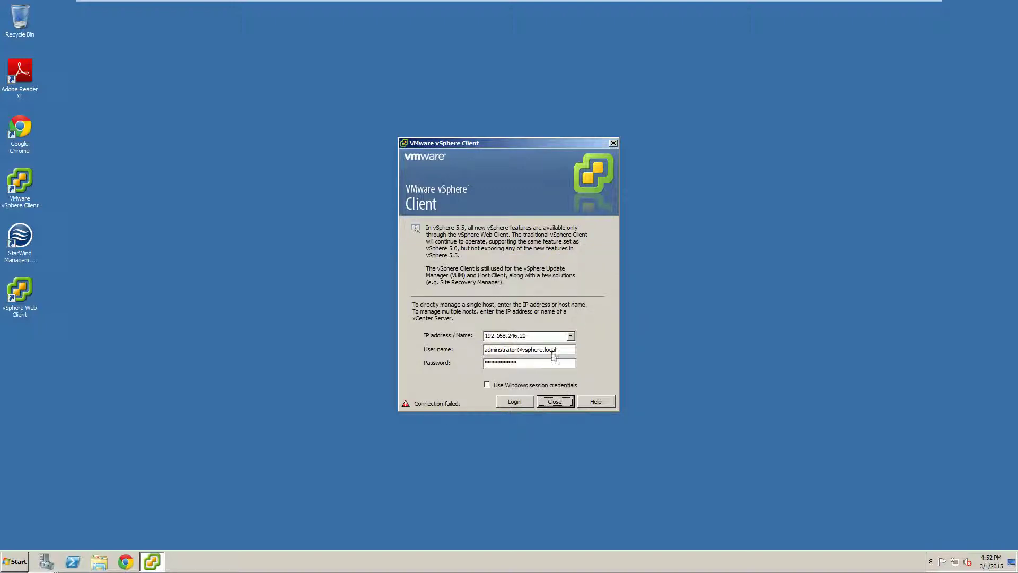
pyautogui.moveTo(563, 350); pyautogui.dragTo(470, 352)
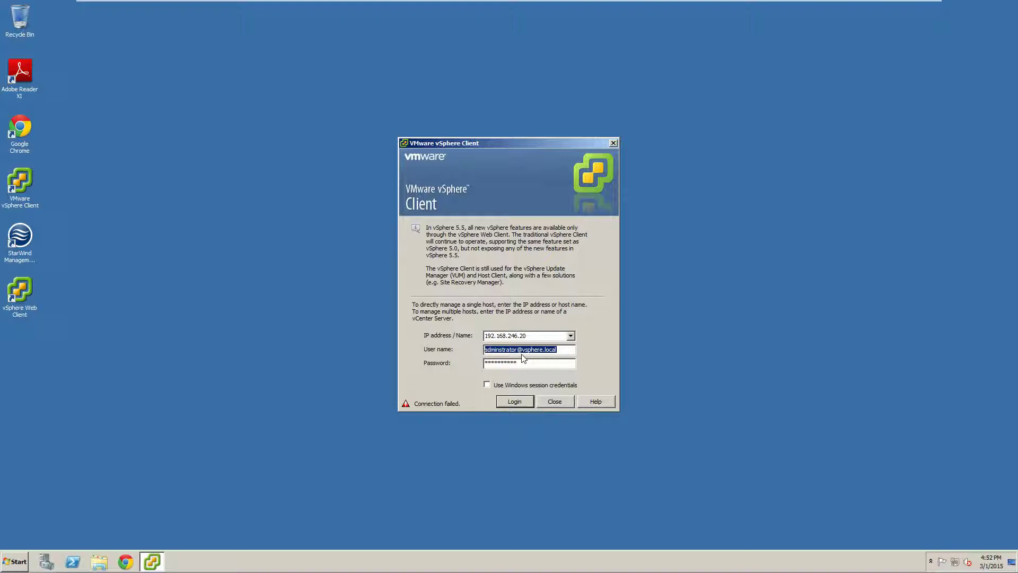
pyautogui.click(558, 352)
pyautogui.moveTo(557, 352); pyautogui.dragTo(459, 364)
pyautogui.write('administrator@')
pyautogui.write('vsphere.loca*****')
pyautogui.doubleClick(547, 365)
pyautogui.write('*********')
pyautogui.click(517, 402)
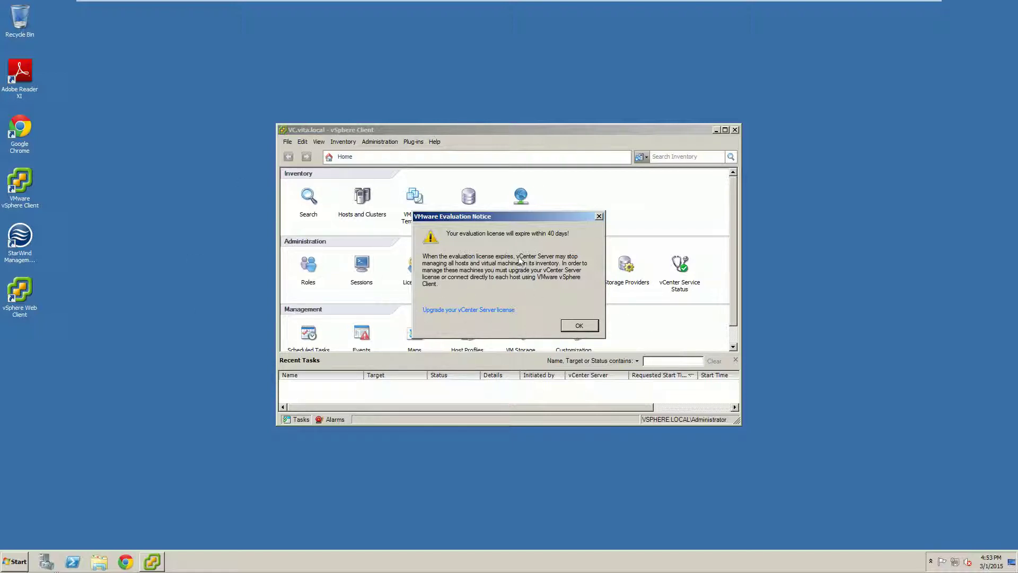
# Step: Dismiss the evaluation license notice, maximize the client window, and open Hosts and Clusters
pyautogui.click(579, 325)
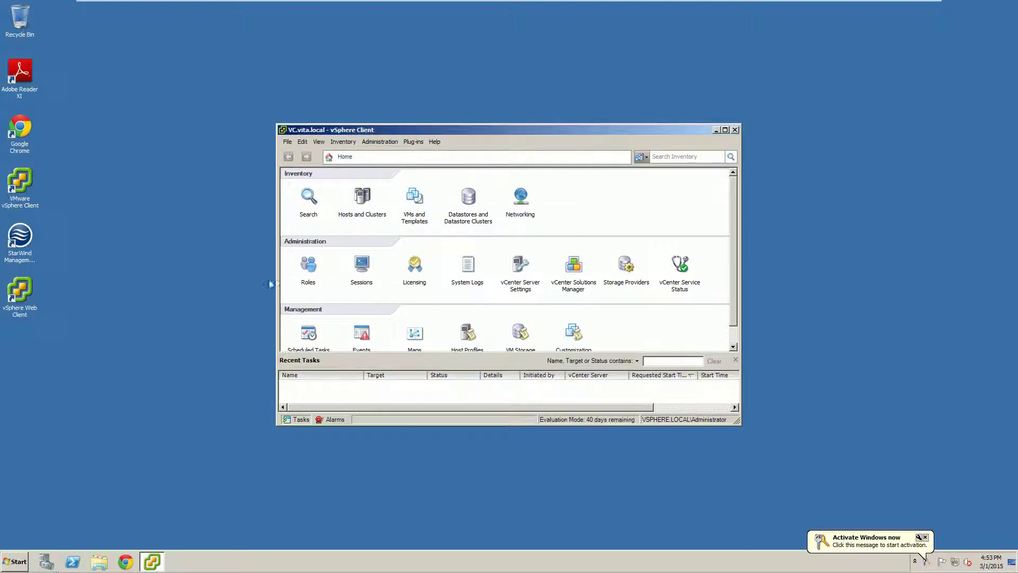
pyautogui.click(725, 130)
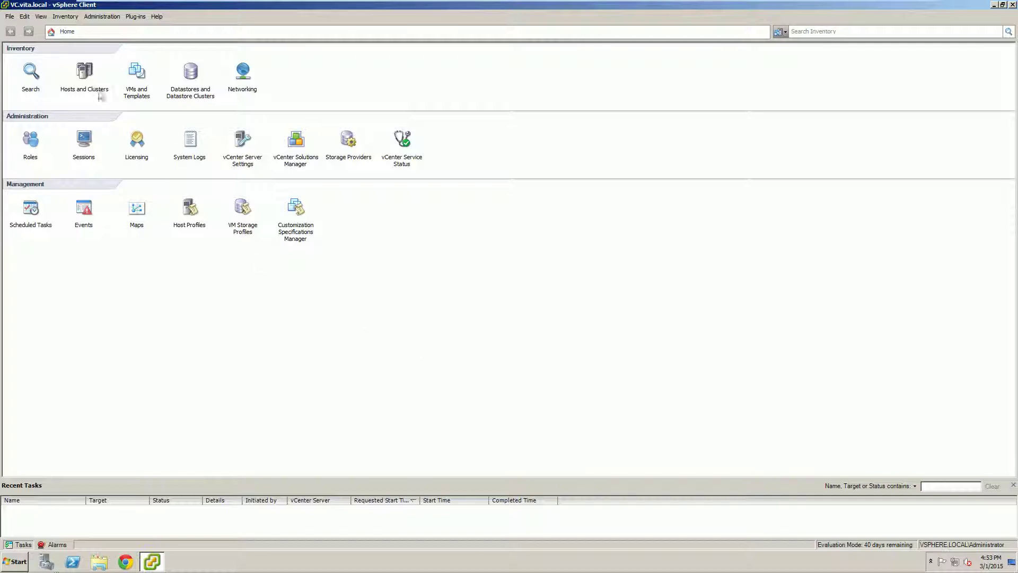
pyautogui.click(85, 72)
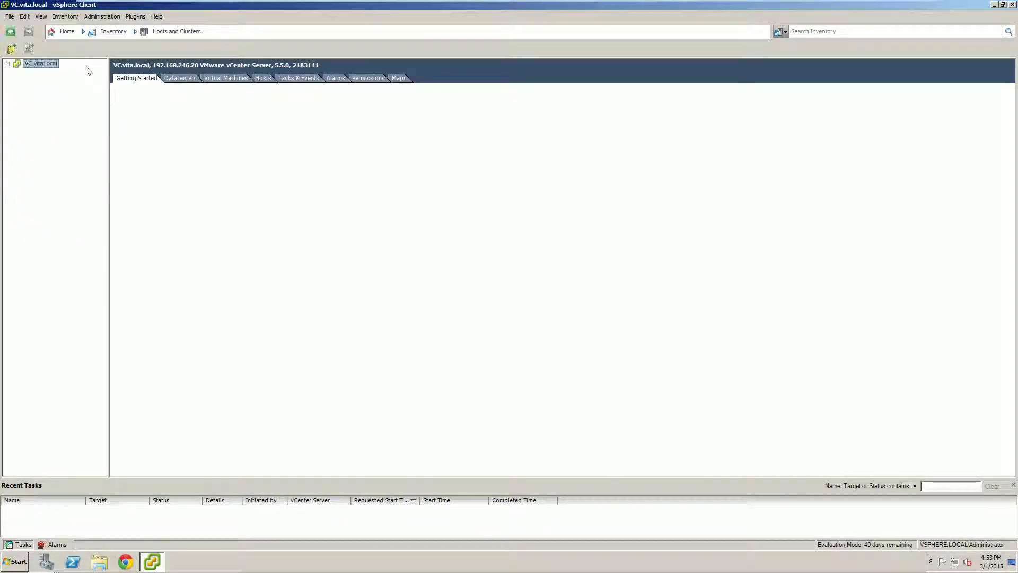
# Step: Expand VC.vita.local and the Training datacenter, then select host 192.168.246.21
pyautogui.click(7, 64)
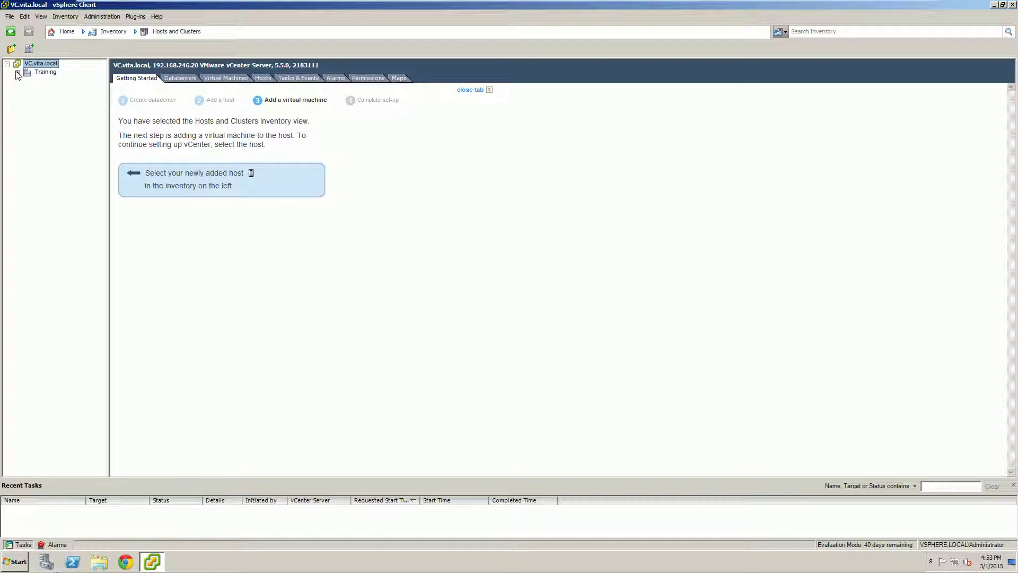
pyautogui.click(17, 73)
pyautogui.click(67, 82)
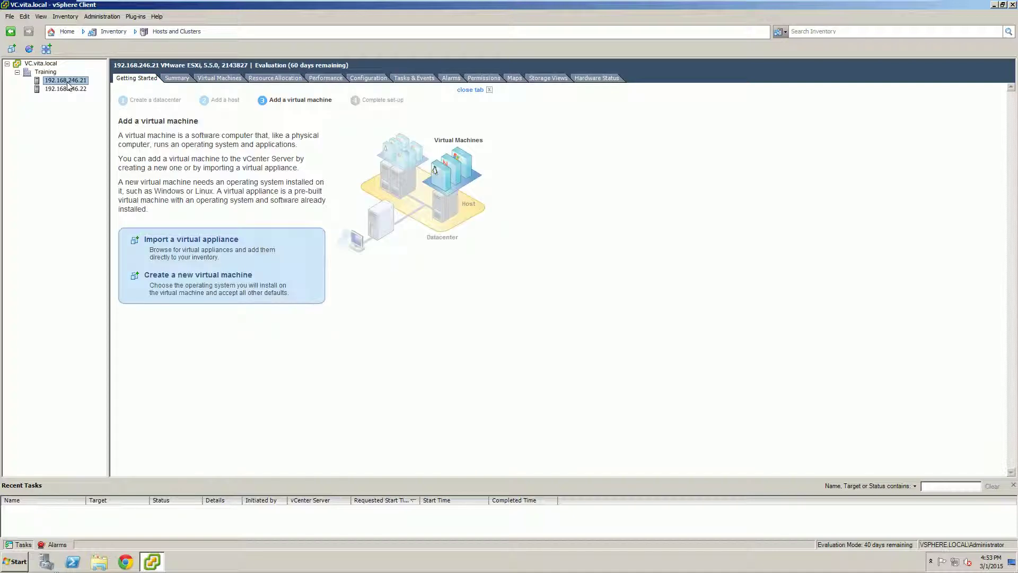
pyautogui.click(68, 88)
pyautogui.click(66, 80)
# Step: Show host 192.168.246.21's Time Configuration on the Configuration tab and refresh its date and time
pyautogui.click(367, 79)
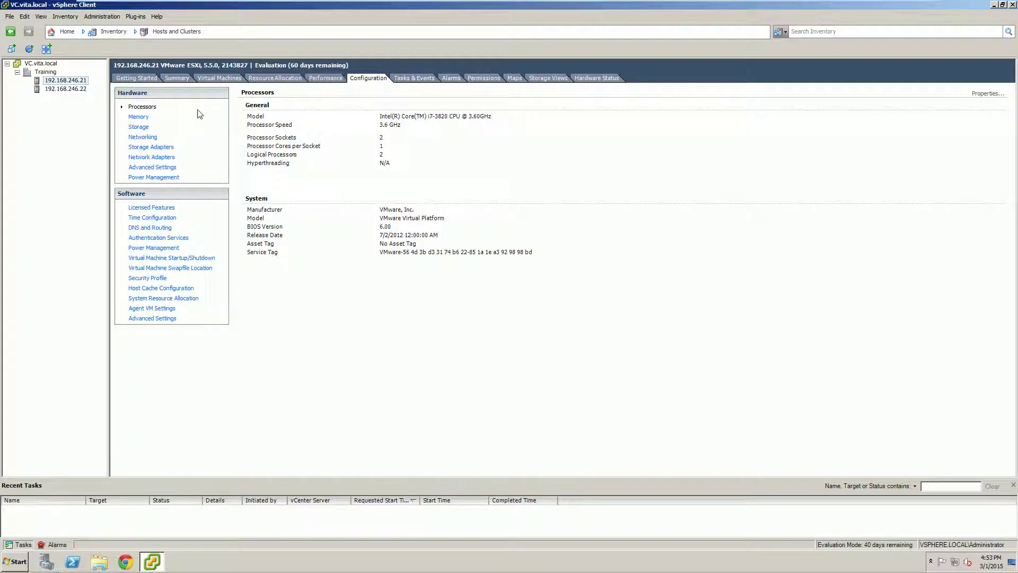
pyautogui.click(140, 218)
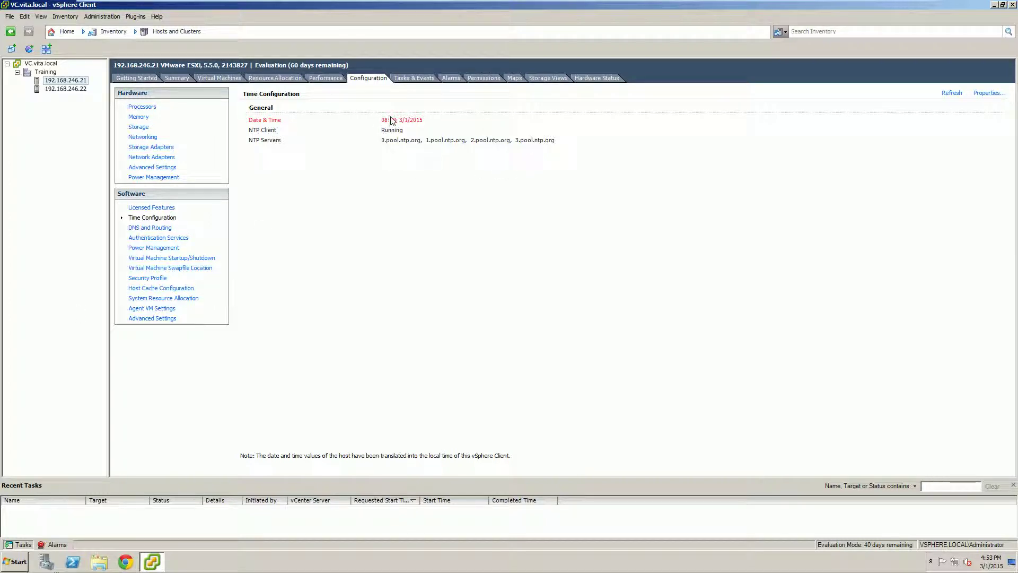
pyautogui.moveTo(391, 125)
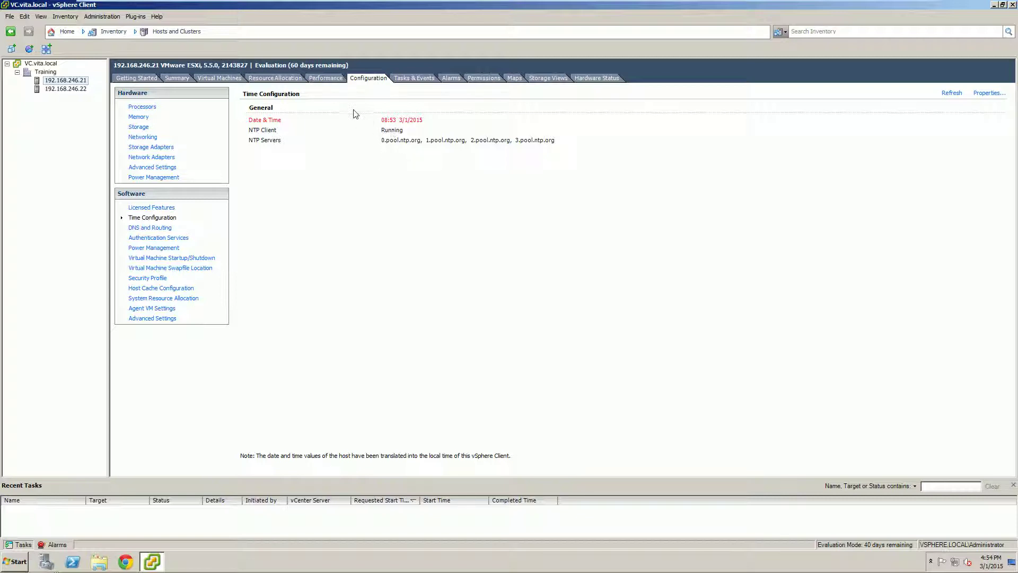
pyautogui.click(952, 95)
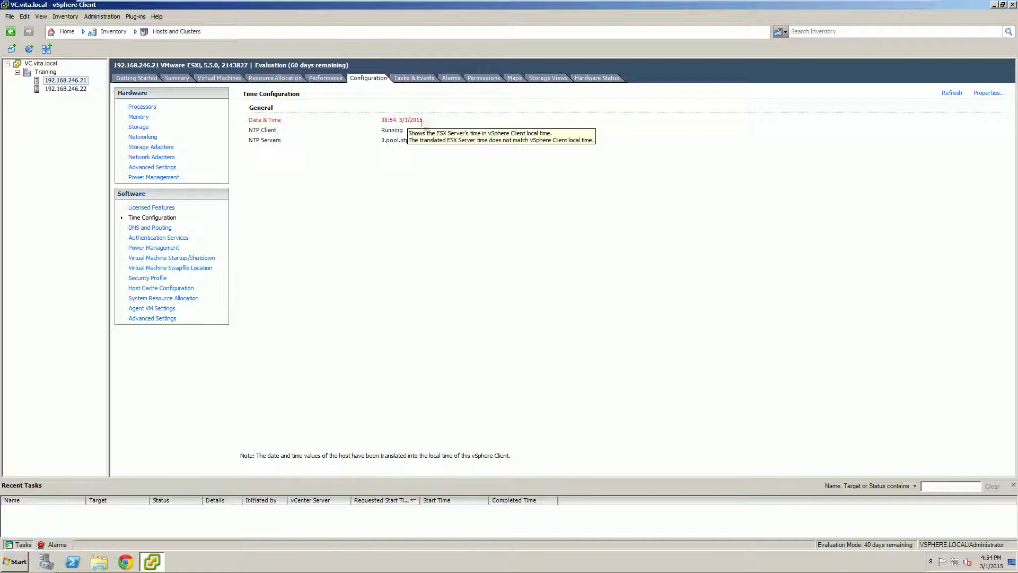
# Step: Check the NTP settings list the four pool.ntp.org servers, leaving them unchanged
pyautogui.click(989, 95)
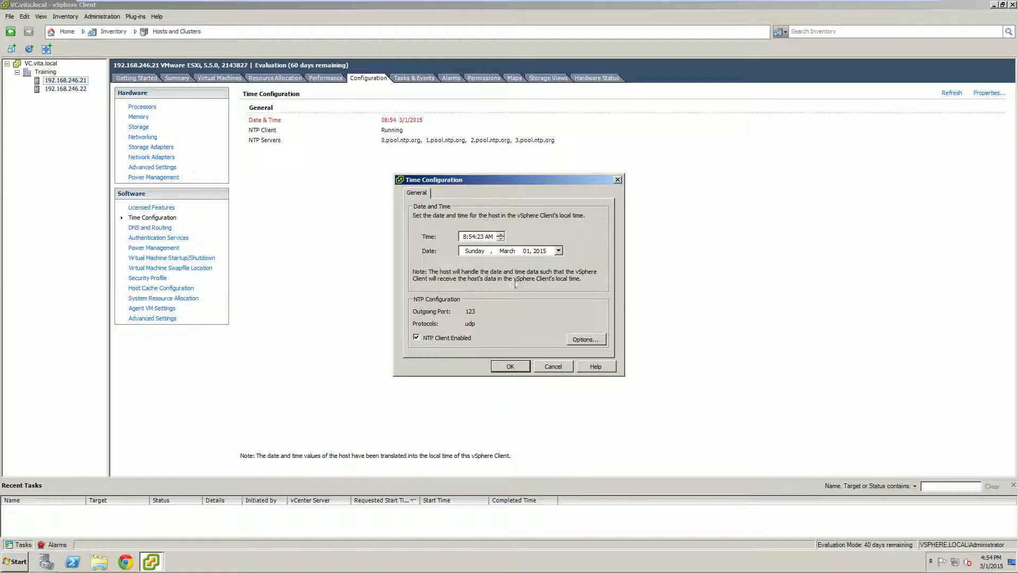
pyautogui.click(585, 340)
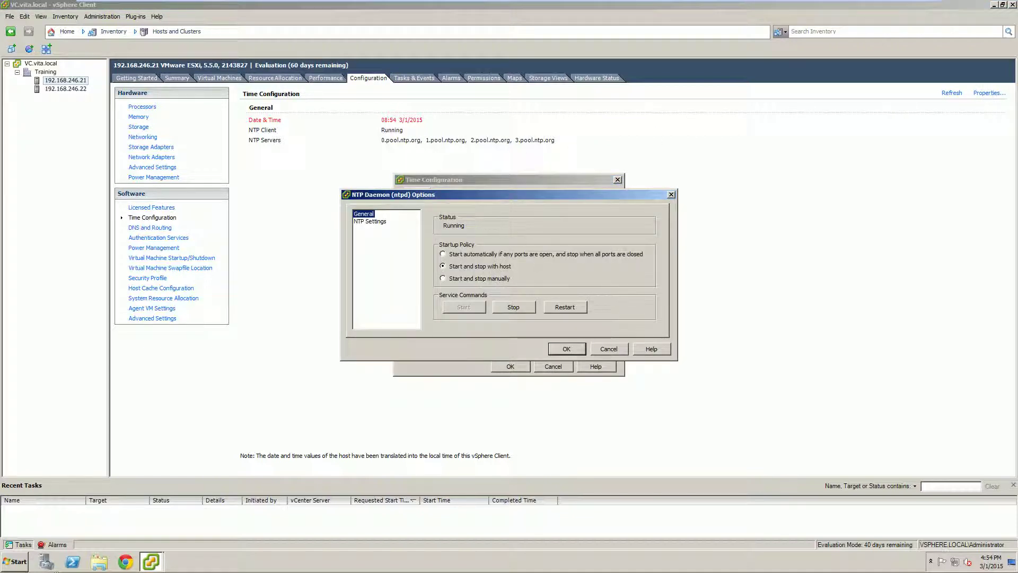
pyautogui.click(377, 222)
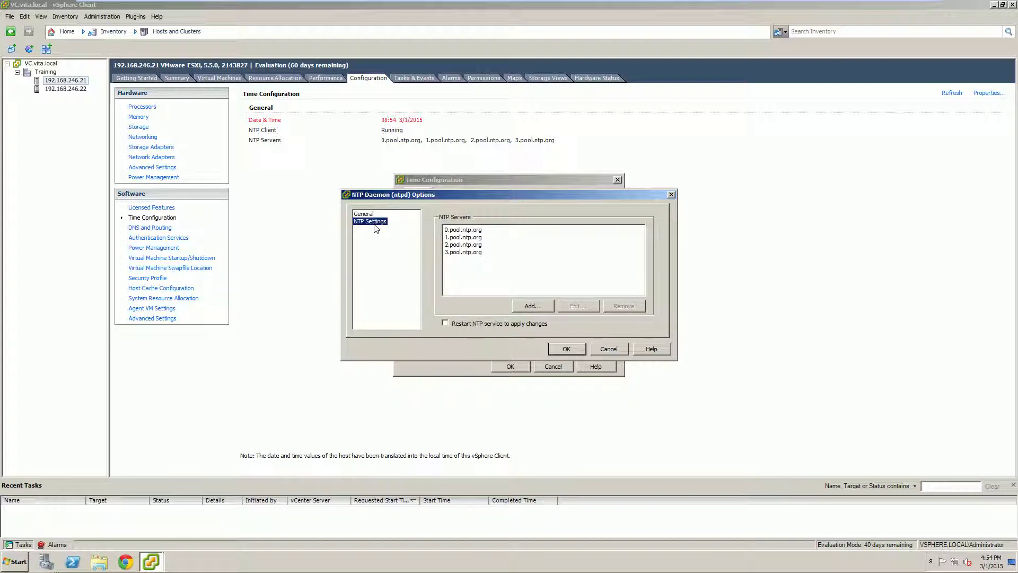
pyautogui.click(610, 347)
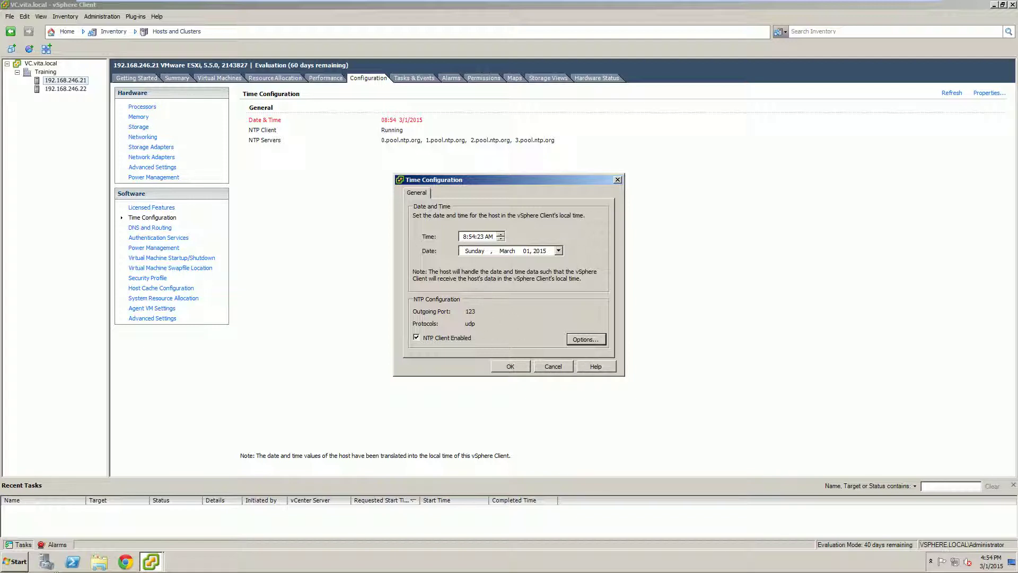
# Step: Switch the host's time from AM to PM, making it 16:54, and confirm
pyautogui.click(464, 237)
pyautogui.click(490, 237)
pyautogui.click(498, 239)
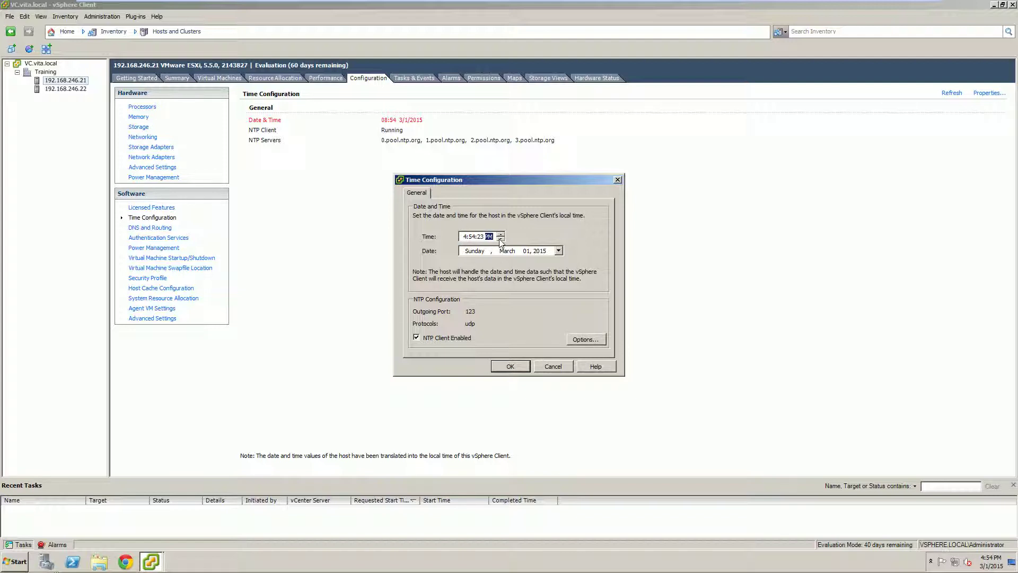
pyautogui.click(504, 367)
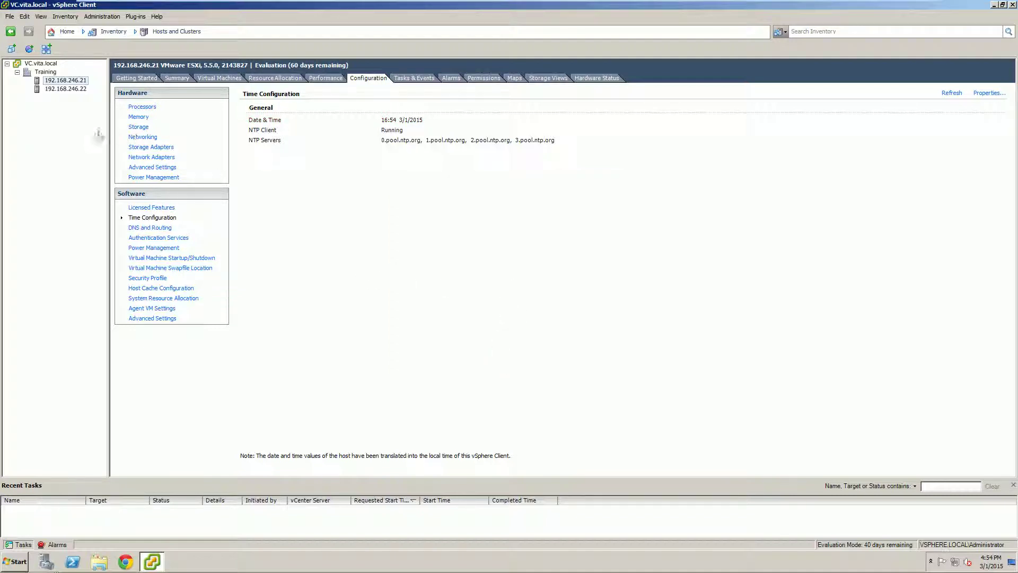
# Step: On host 192.168.246.22, set the time's hour to 4 and PM, giving 16:54, then apply
pyautogui.click(66, 89)
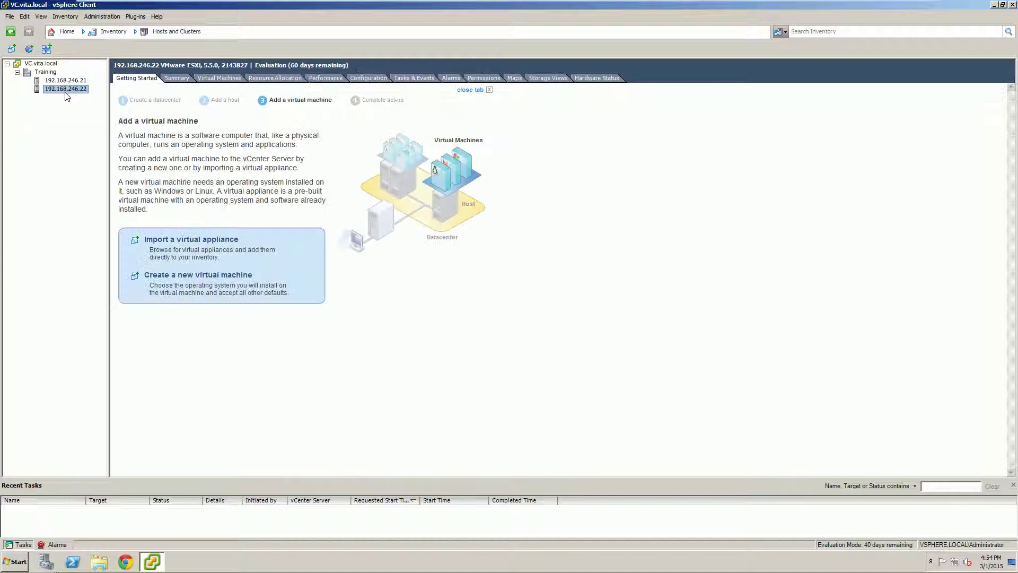
pyautogui.click(356, 76)
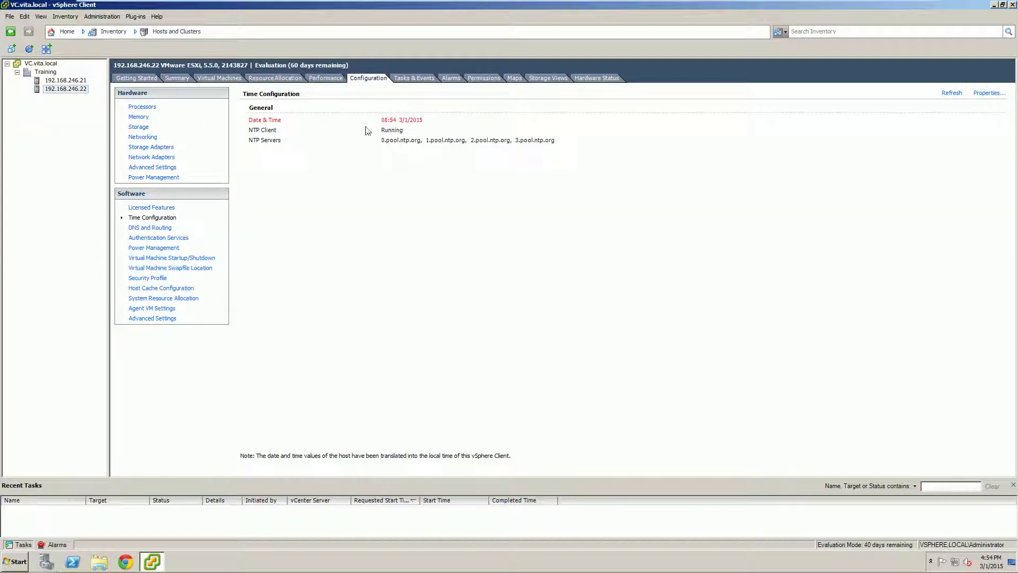
pyautogui.click(398, 122)
pyautogui.click(982, 95)
pyautogui.click(465, 237)
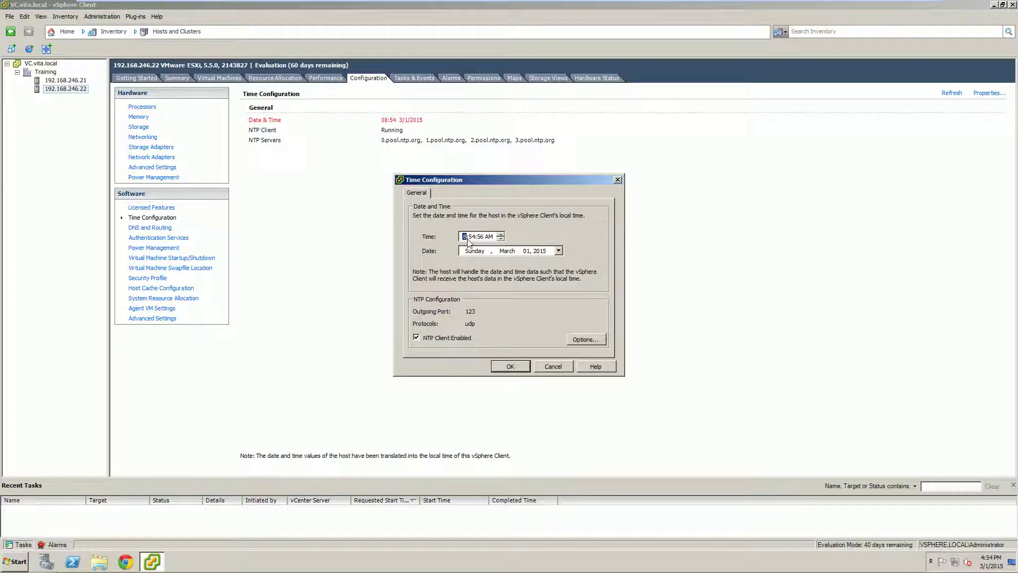
pyautogui.write('4')
pyautogui.press('Right')
pyautogui.press('Right')
pyautogui.press('p')
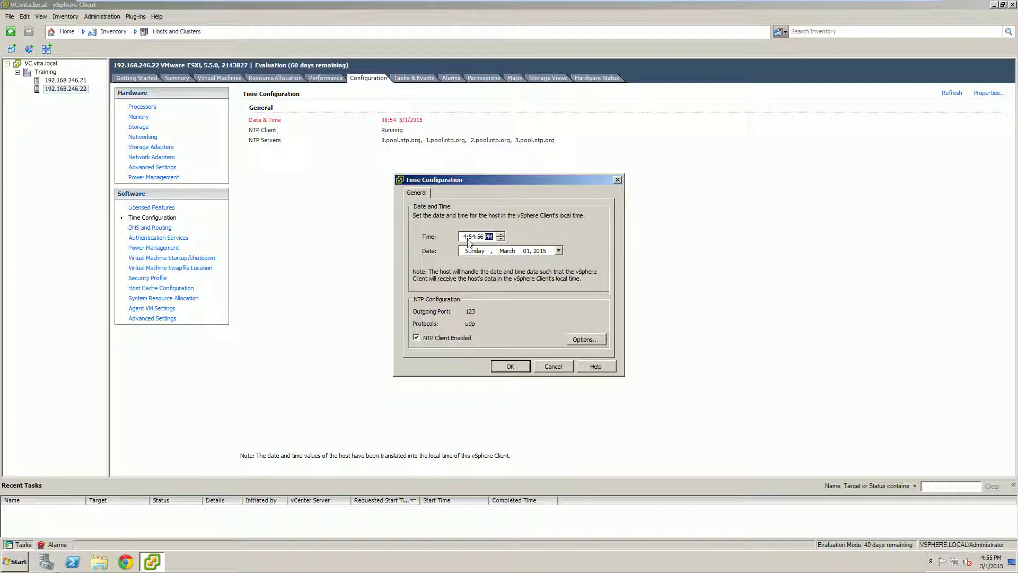
pyautogui.click(510, 365)
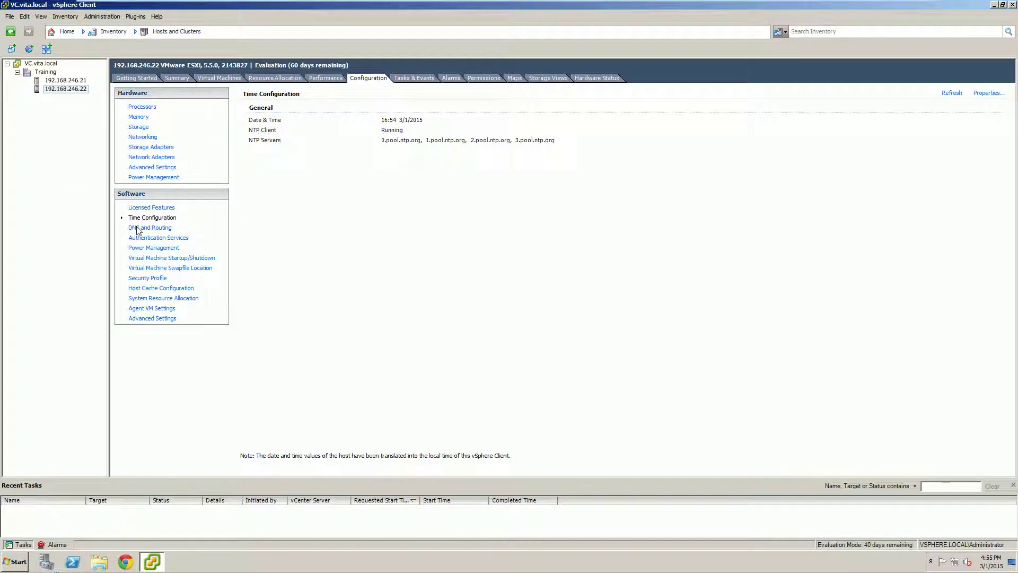
# Step: View DNS and Routing settings, ending on esxi1 (192.168.246.21) with DNS server 192.168.246.19
pyautogui.click(137, 229)
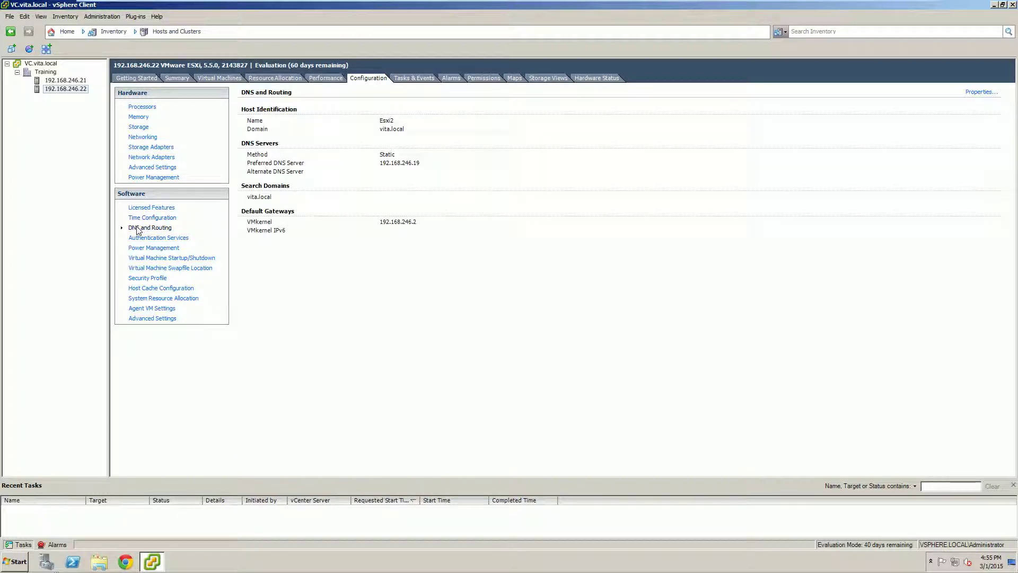
pyautogui.click(419, 165)
pyautogui.click(331, 164)
pyautogui.click(73, 81)
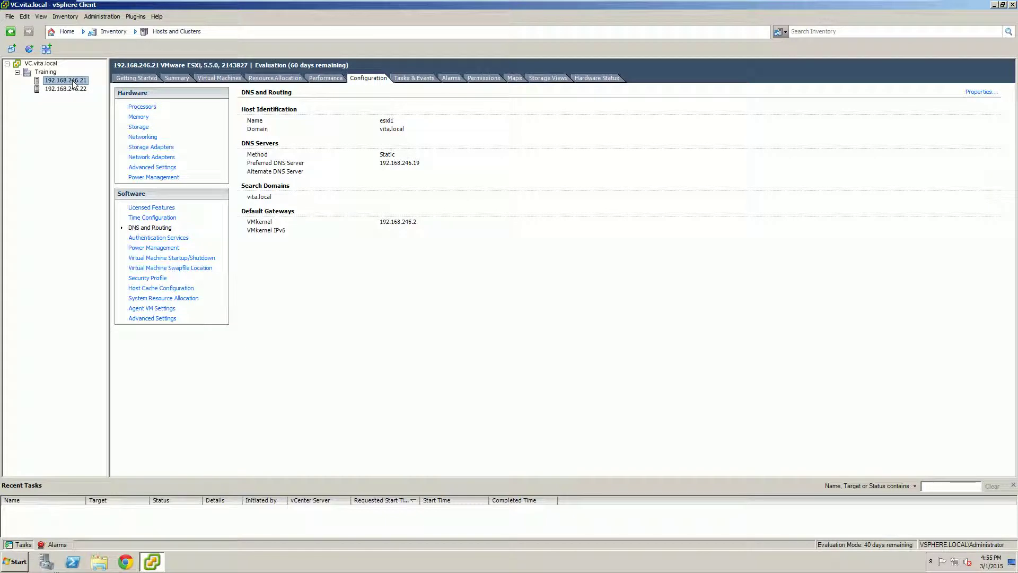